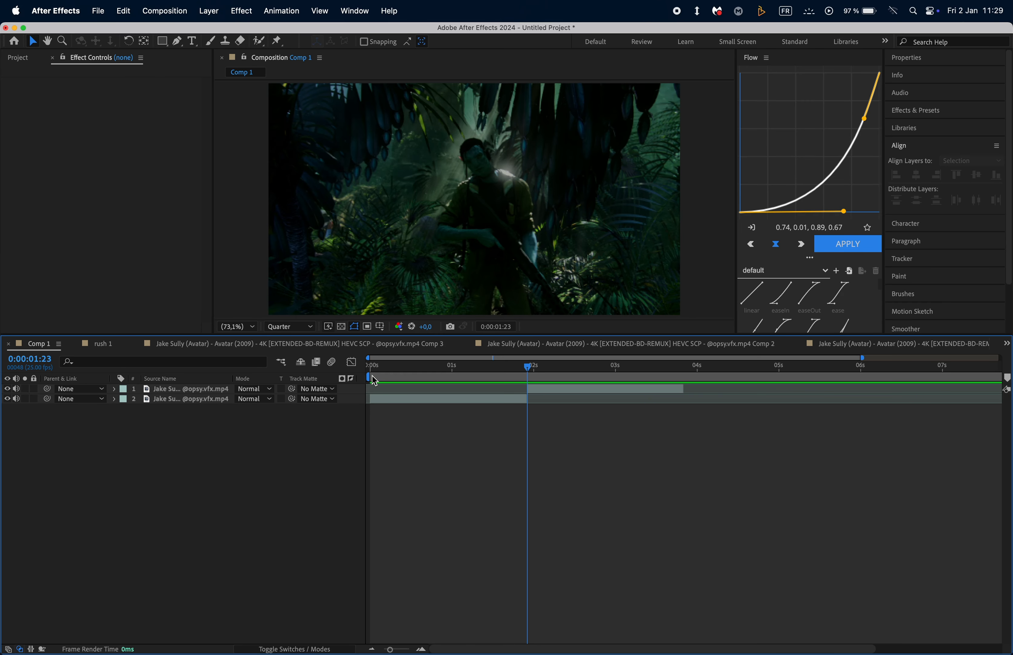
- Scrub through the first clip up to the cut to review the shot and its transition
left_click_drag(373, 377, 489, 462)
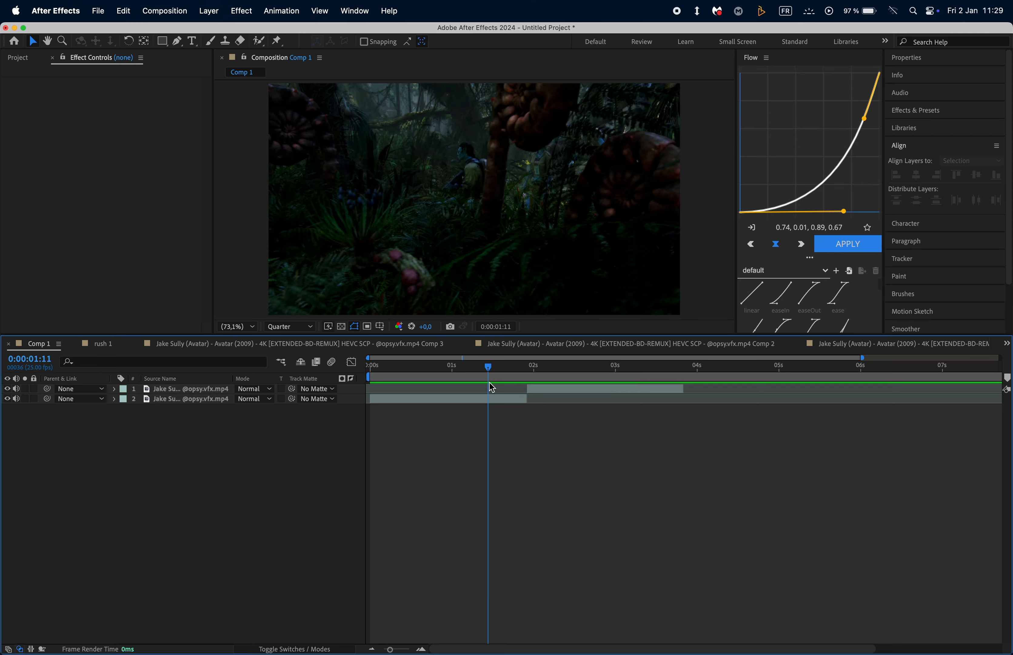
mouse_move(491, 373)
left_mouse_down()
mouse_move(502, 373)
mouse_move(477, 374)
left_mouse_up()
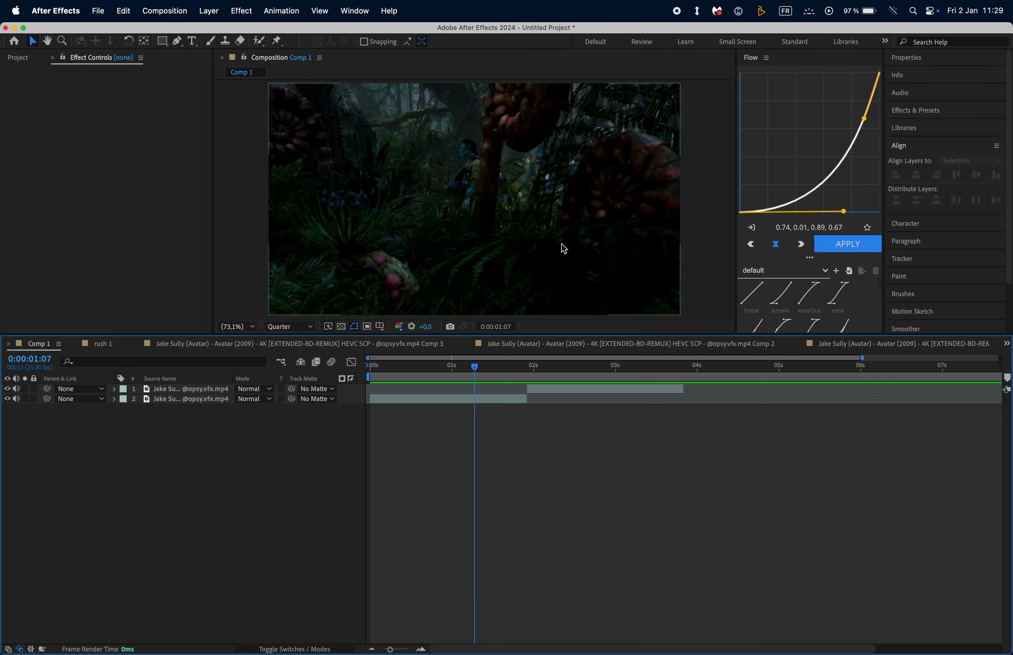
left_click_drag(383, 374, 530, 375)
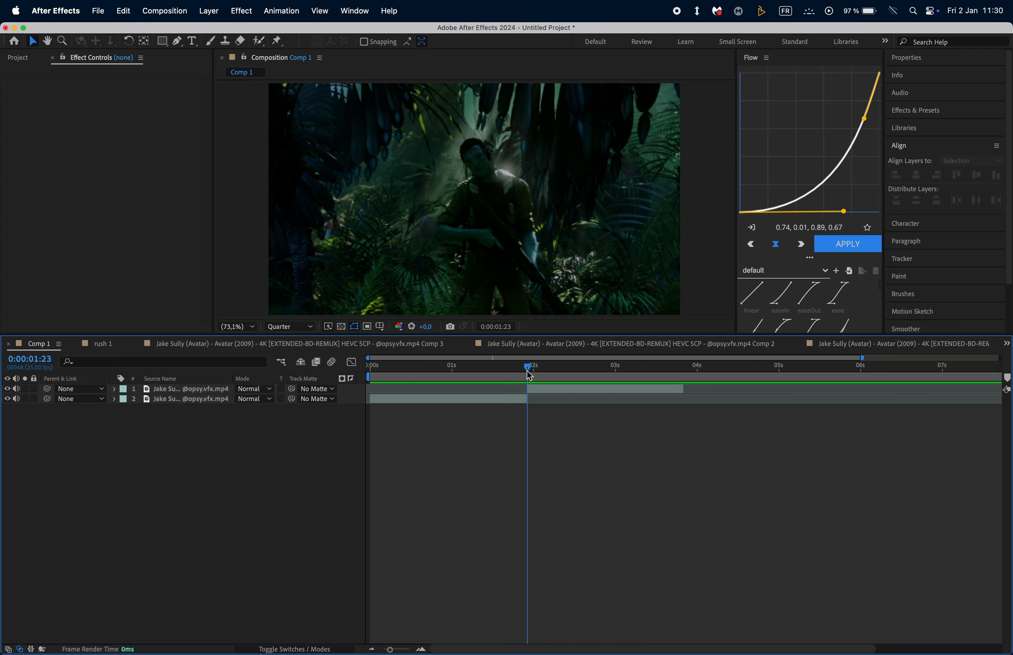
left_click_drag(462, 367, 376, 384)
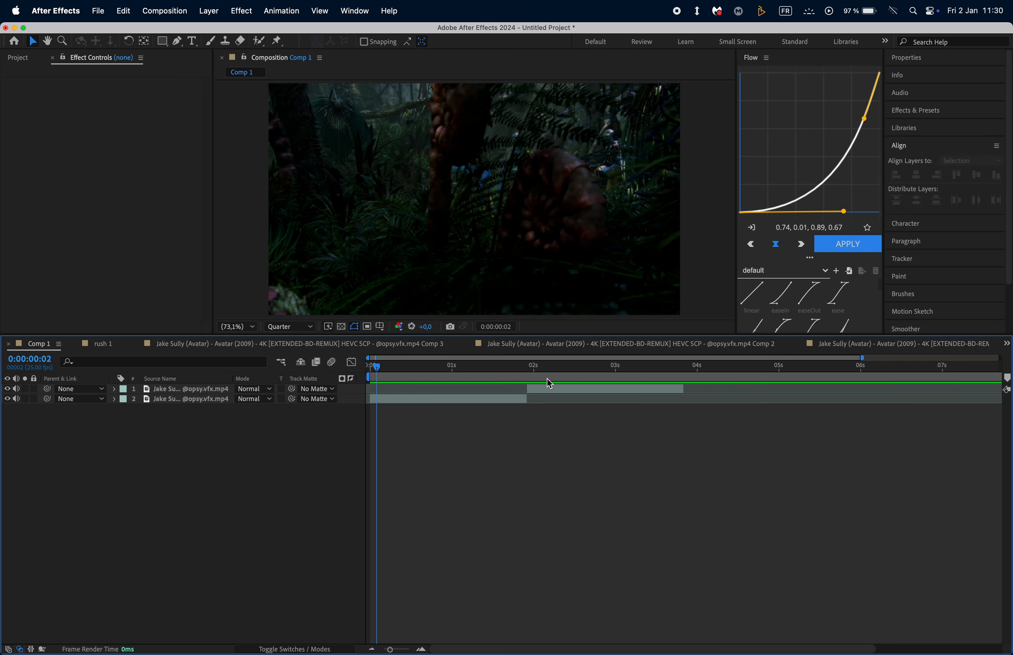
- Pre-compose the first clip, moving all attributes and adjusting the composition duration to the layer's time span
right_click(454, 401)
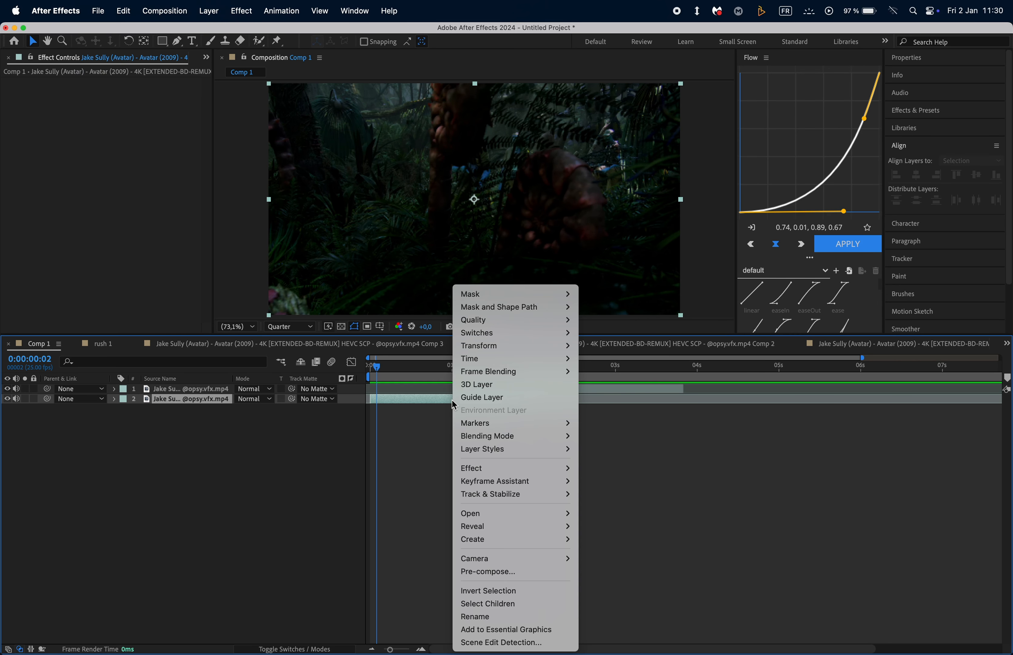
left_click(452, 400)
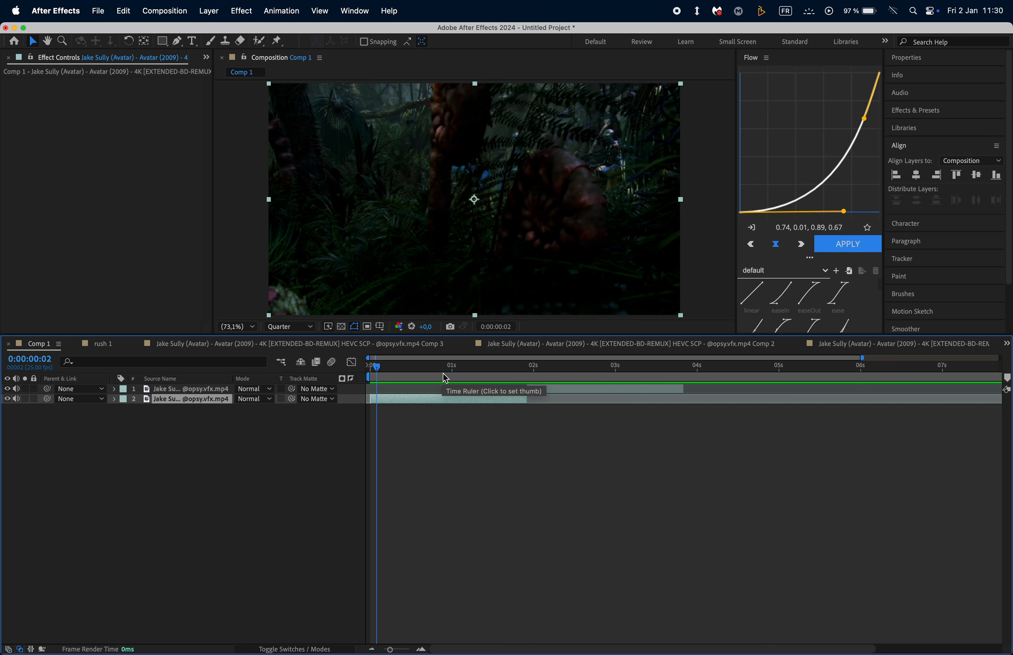
left_click_drag(438, 368, 413, 396)
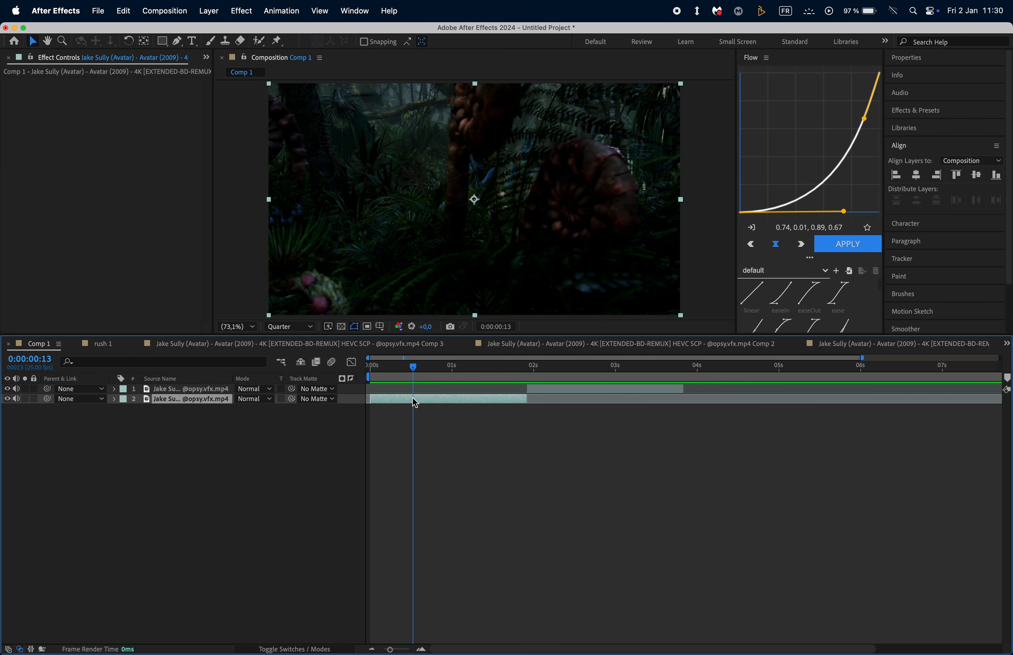
right_click(415, 402)
left_click(523, 575)
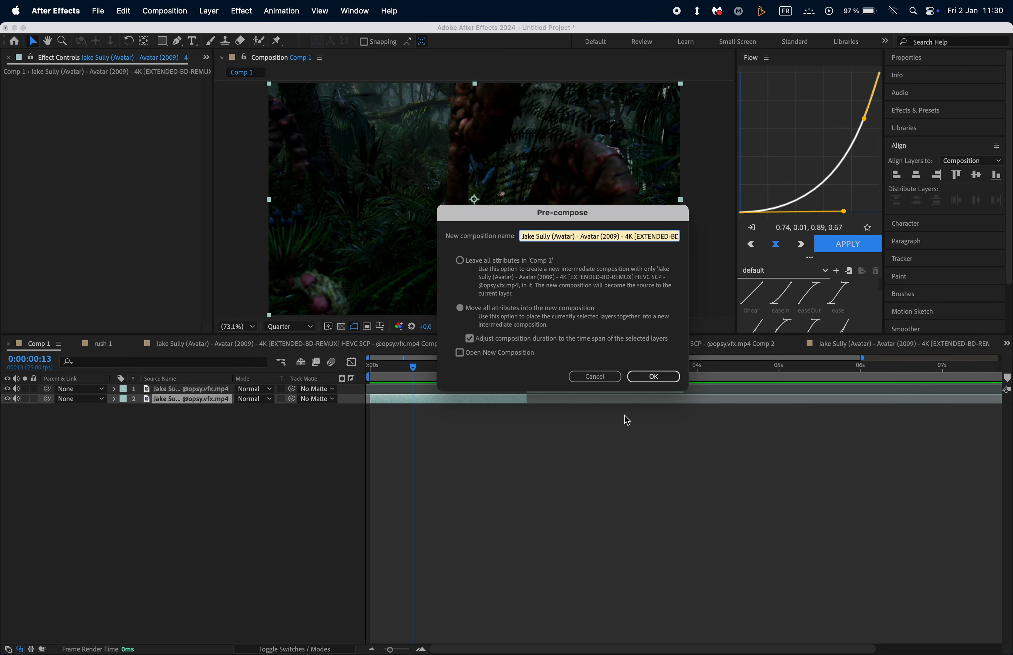
left_click(663, 375)
- Pre-compose the second clip into its own composition with the same options
right_click(598, 390)
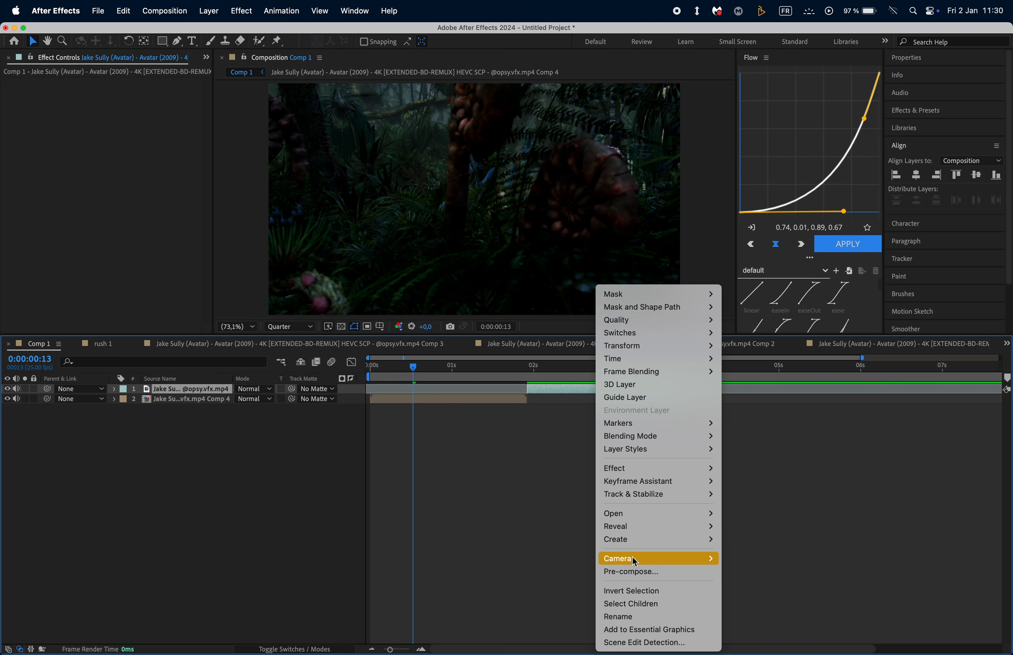
left_click(634, 571)
left_click(634, 383)
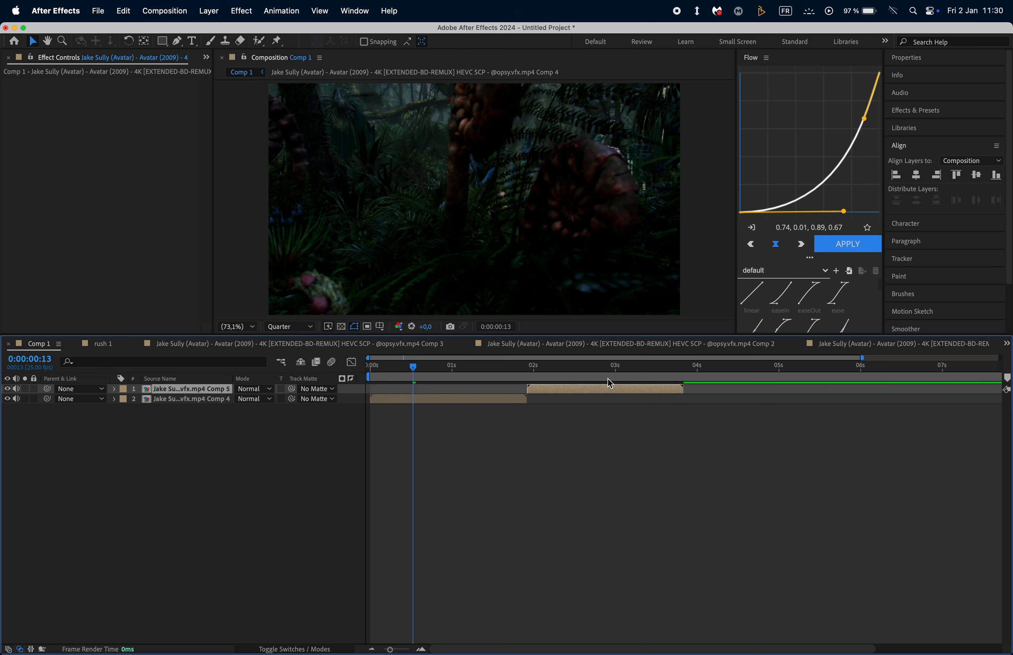
- Apply the Twixtor Pro effect to the first clip's pre-composed layer
left_click_drag(532, 368, 531, 396)
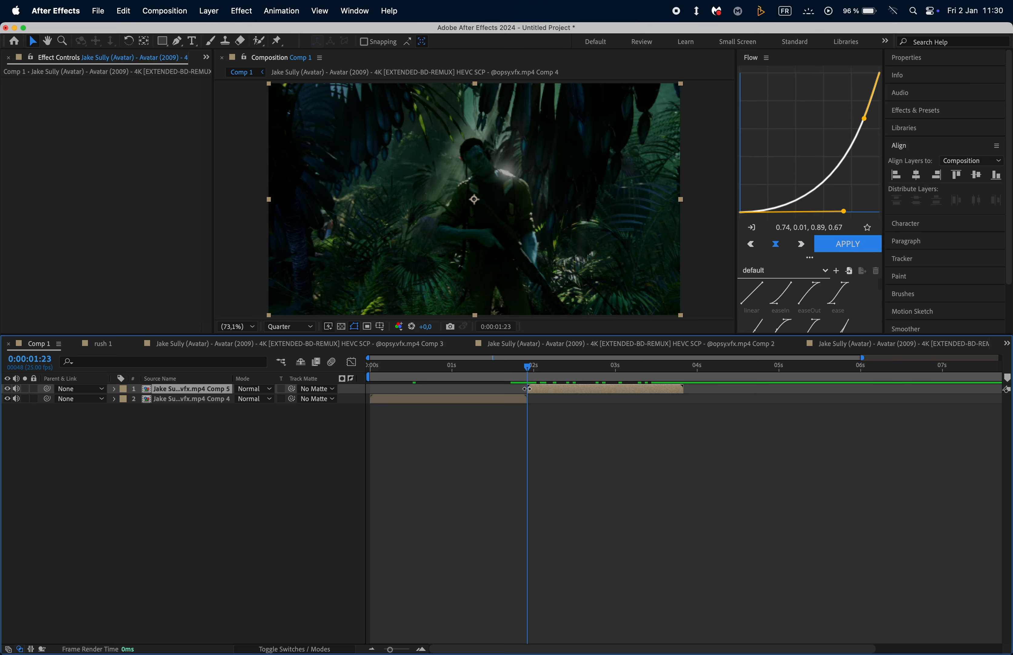
left_click_drag(527, 377, 404, 391)
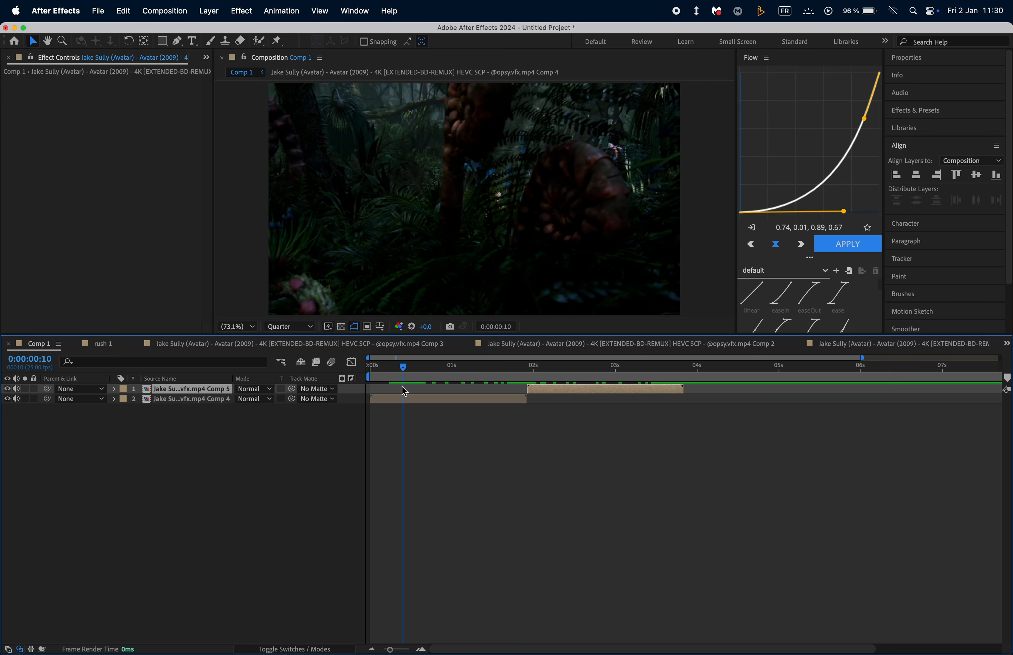
left_click(419, 399)
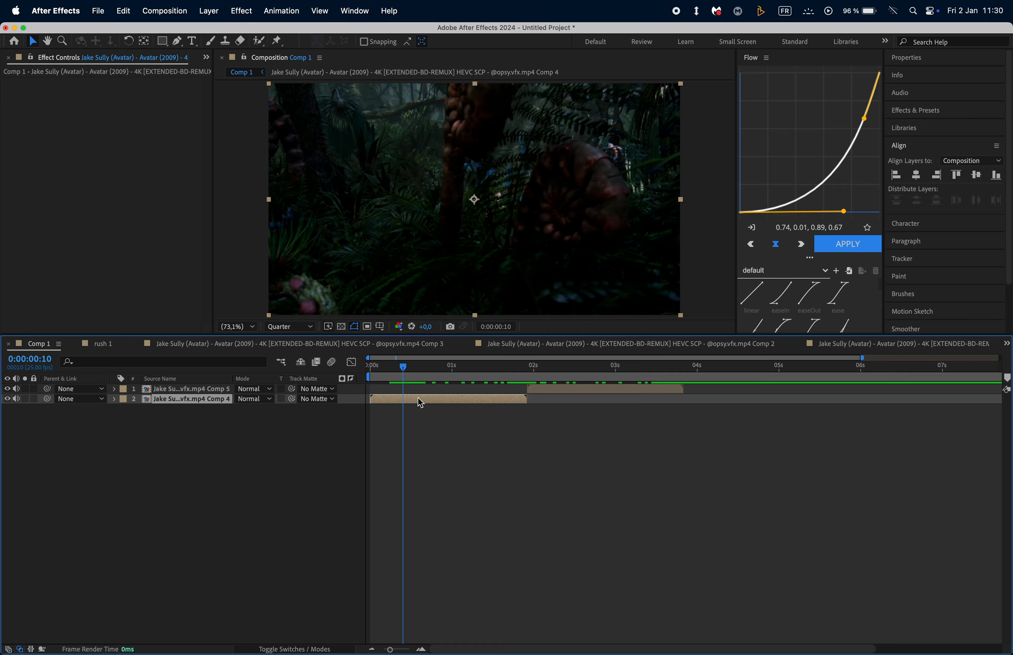
key("ctrl+space")
type("twi")
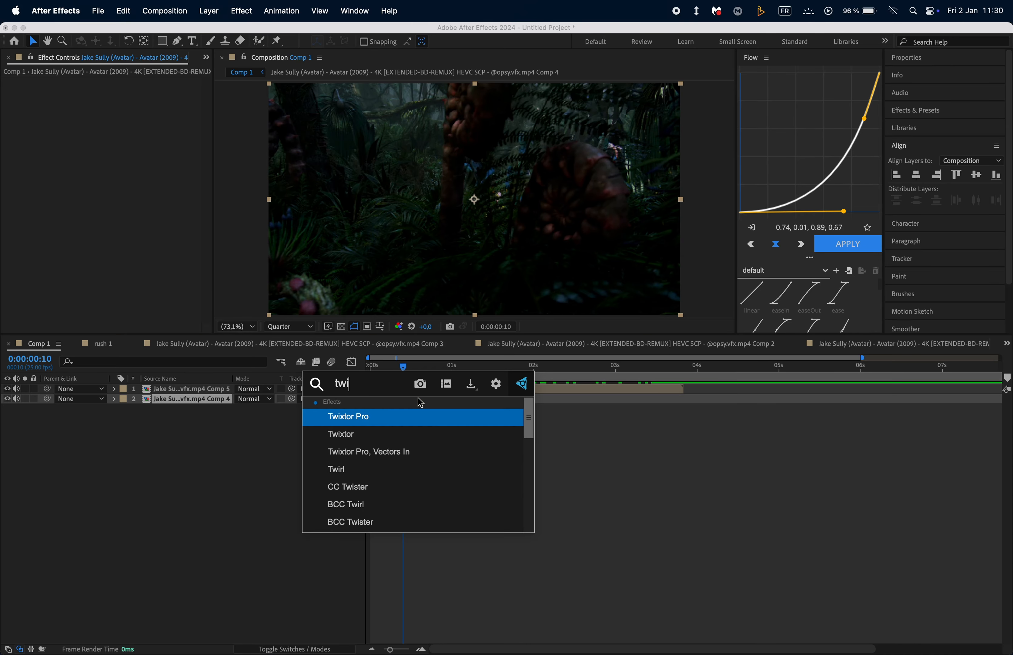
left_click(368, 423)
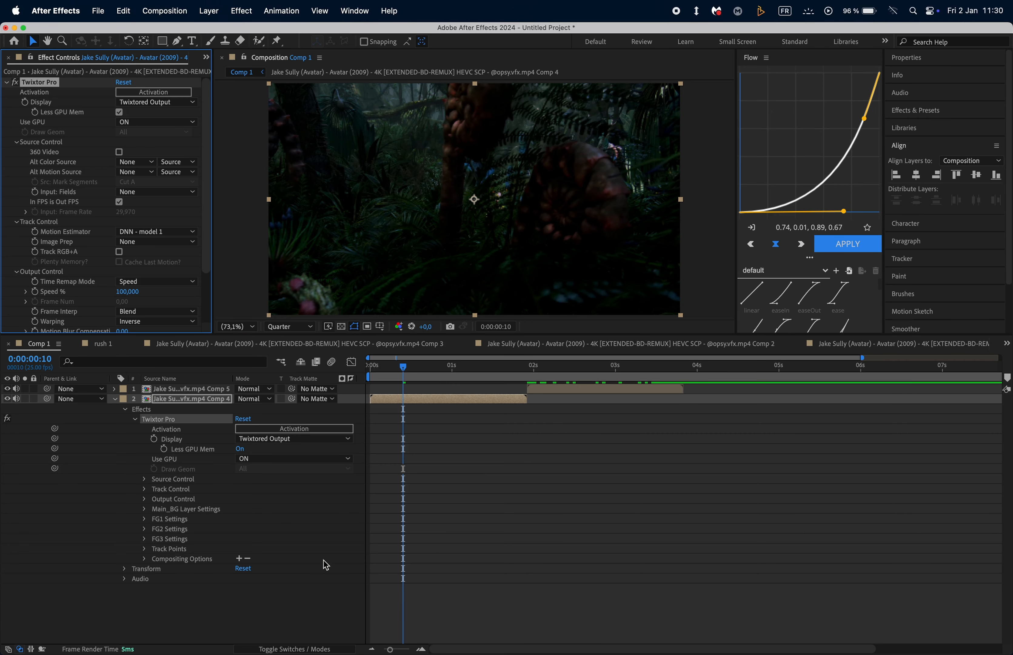
- Show the layer switches and look inside the first clip's pre-composition, returning to Comp 1
left_click(311, 644)
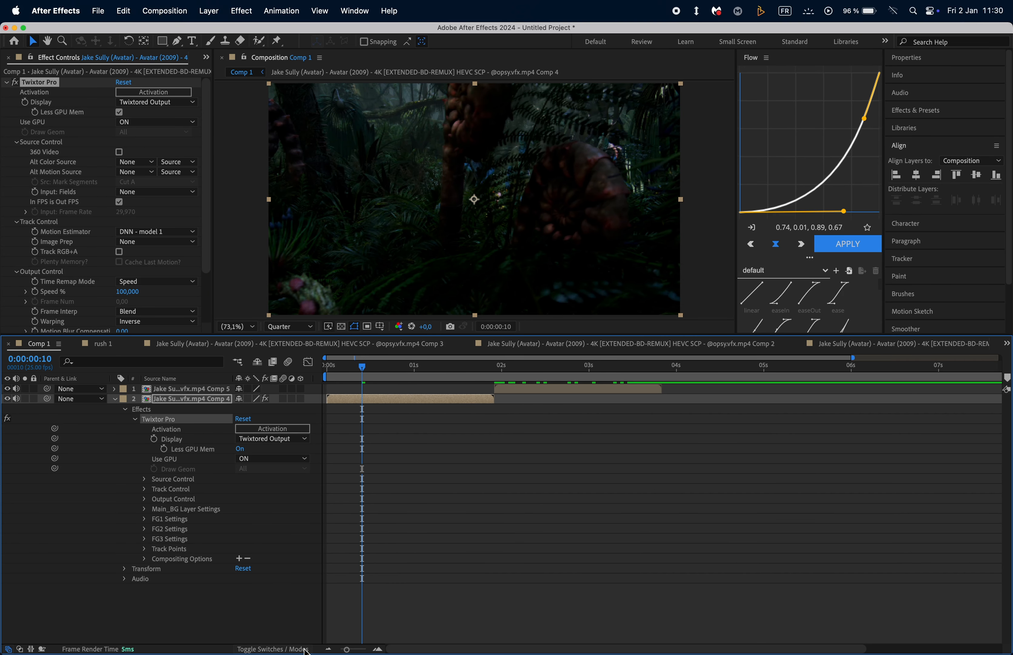
double_click(327, 400)
left_click(275, 389)
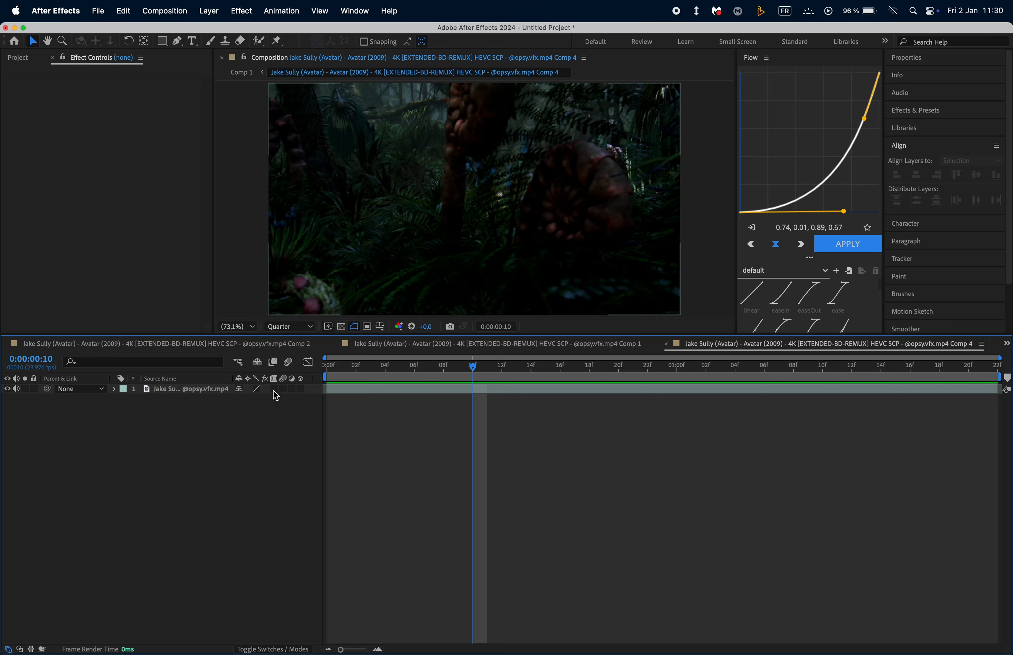
left_click(165, 345)
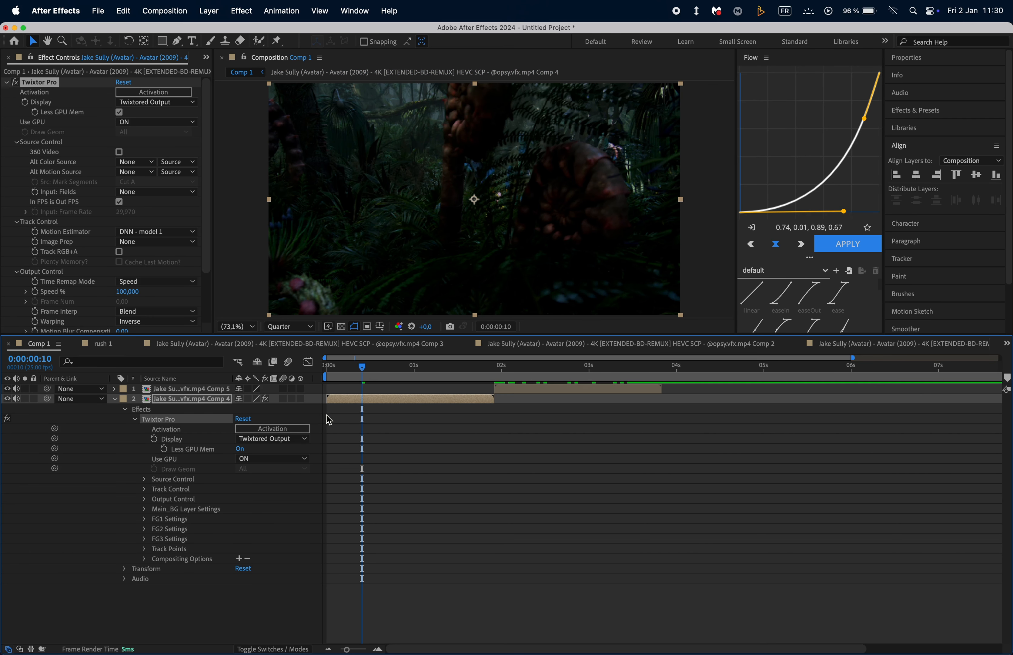
- Disable In FPS is Out FPS in Twixtor Pro and set the input frame rate to 23.976
left_click(120, 202)
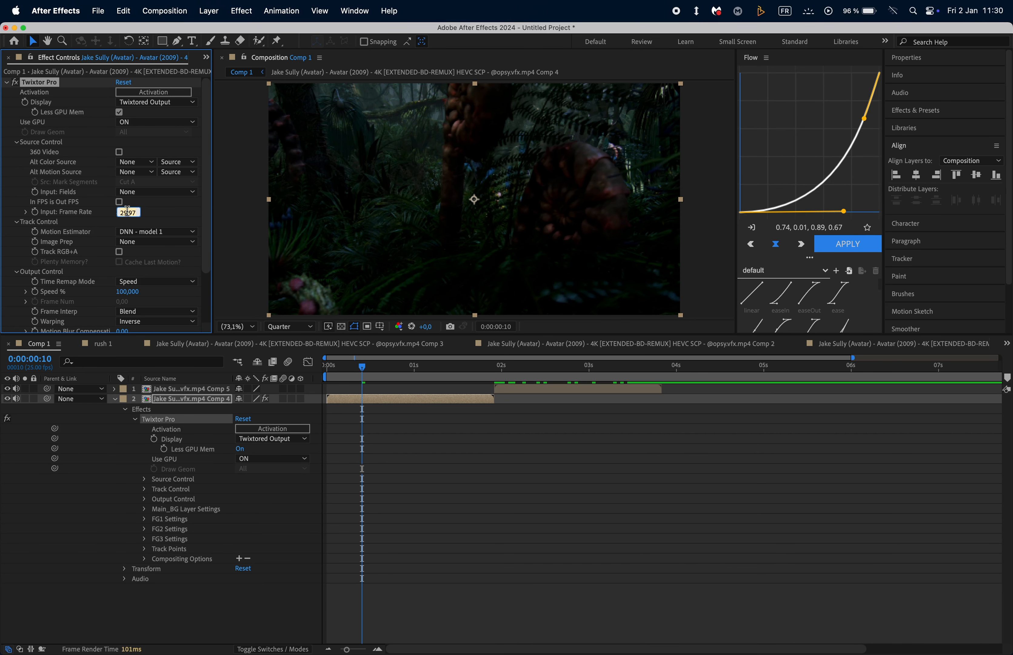
type("23.976")
key("Return")
- Check the source footage's frame rate in the project, returning to the Twixtor Pro settings
scroll(103, 58, "up", 1)
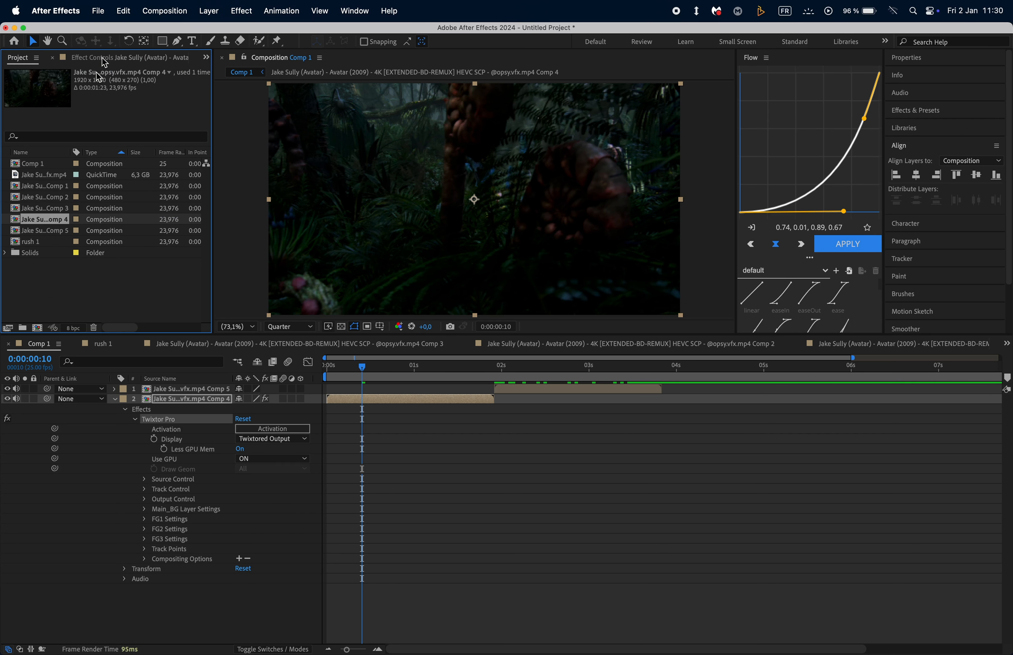
left_click(45, 174)
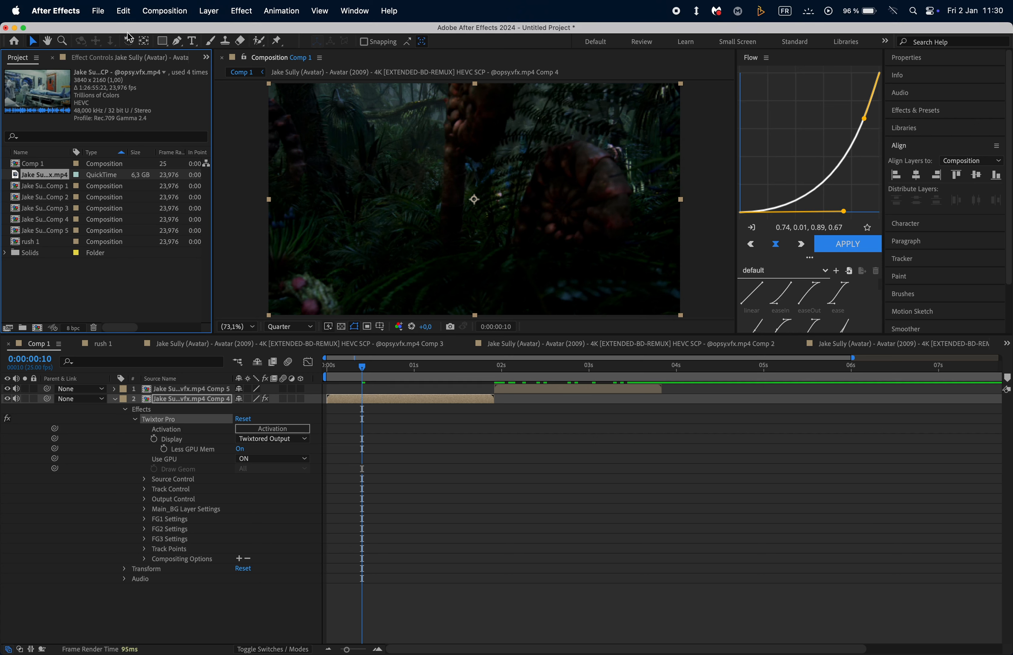
left_click(95, 59)
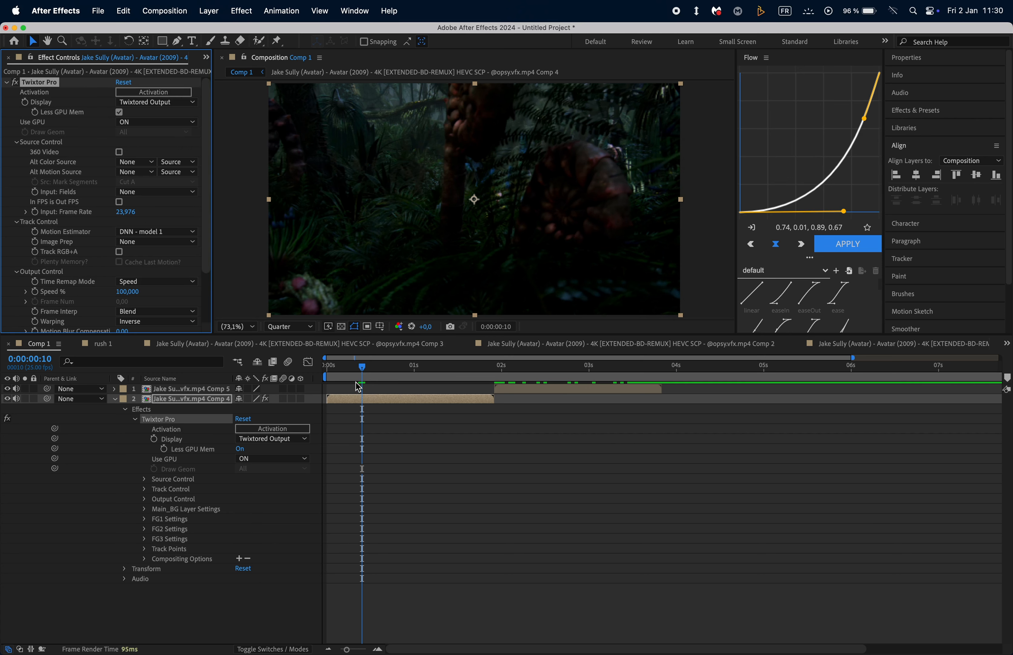
- Set Twixtor Pro's Image Prep to Contrast/Edge Enhance, Frame Interp to Motion Weighted Blend and Warping to Inverse w/ Smart Blend
left_click(156, 241)
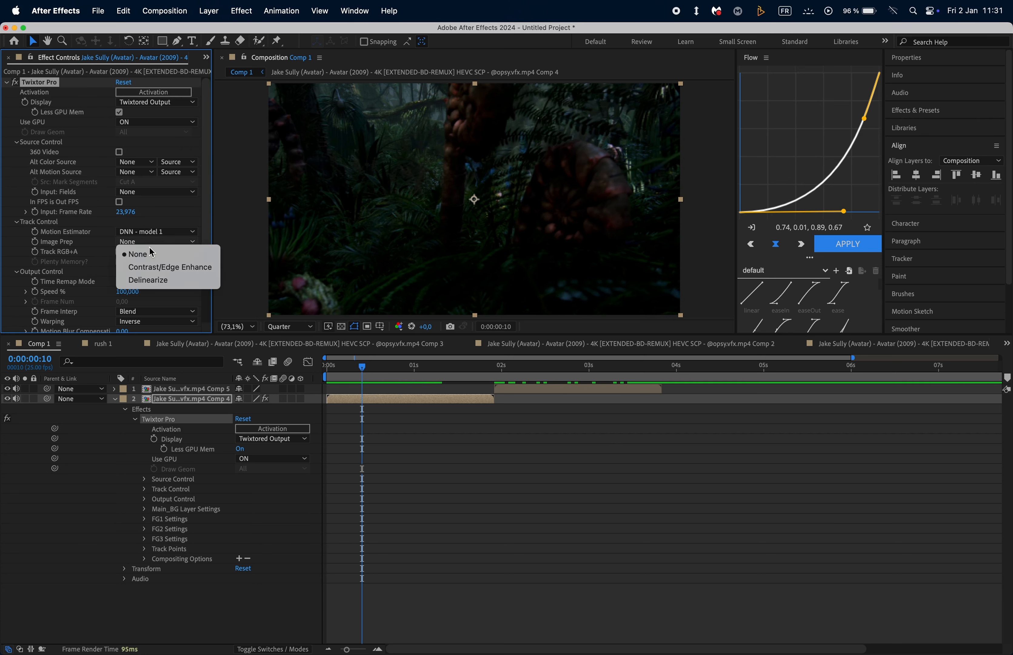
left_click(154, 270)
left_click(155, 311)
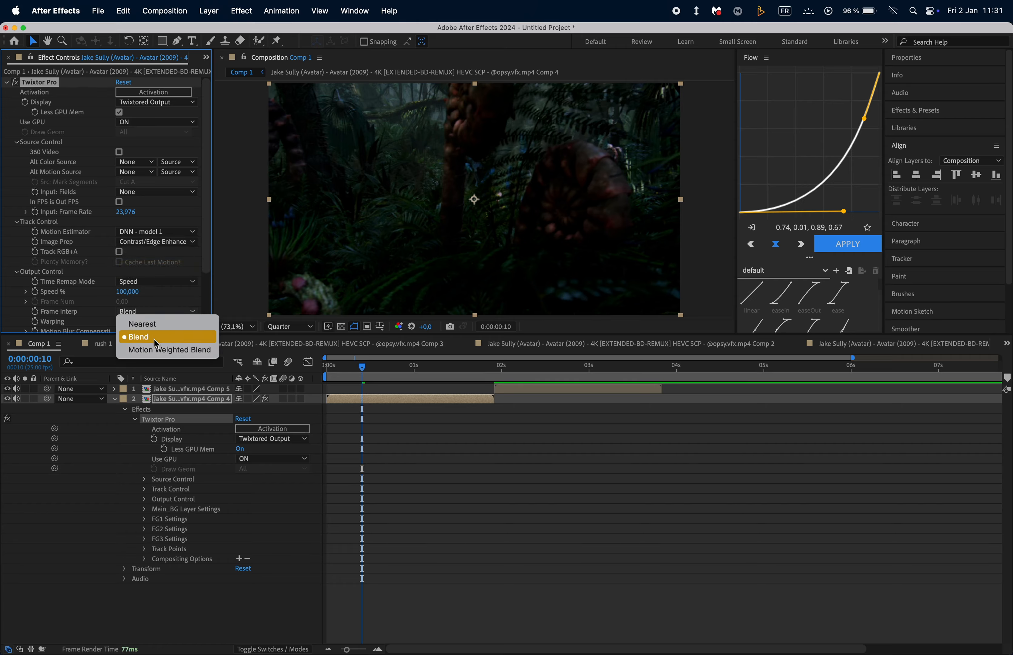
left_click(154, 347)
left_click(151, 325)
left_click(153, 347)
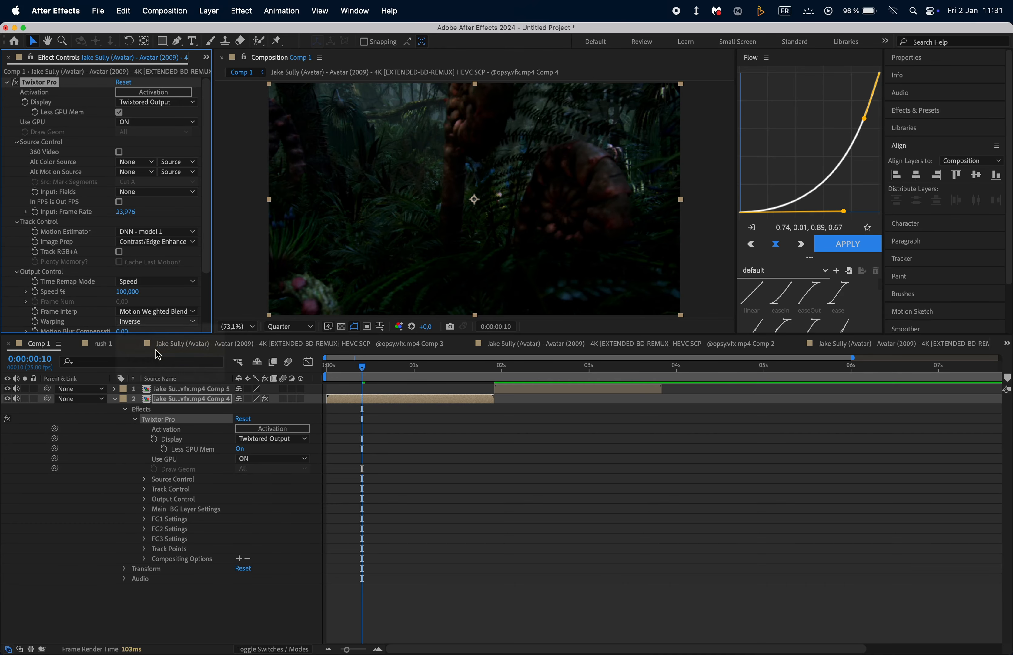
- Pre-compose the first clip's layer again so that the Twixtor Pro effect is nested inside
right_click(386, 402)
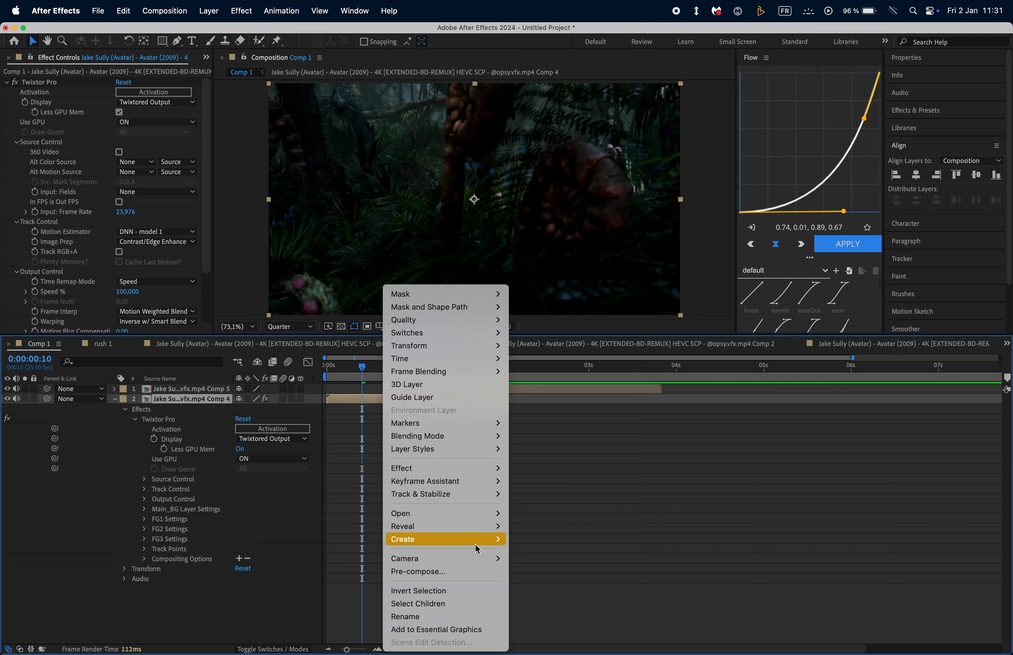
left_click(460, 571)
left_click(665, 377)
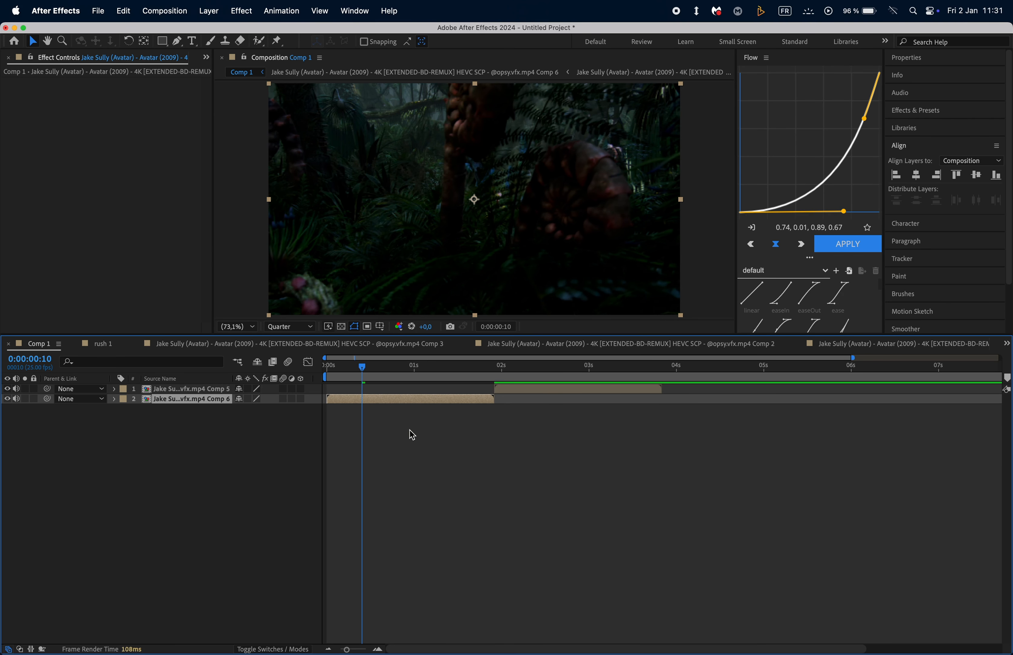
- Enable time remapping on the first clip, split the layer at its end keyframe and delete the excess part
right_click(407, 404)
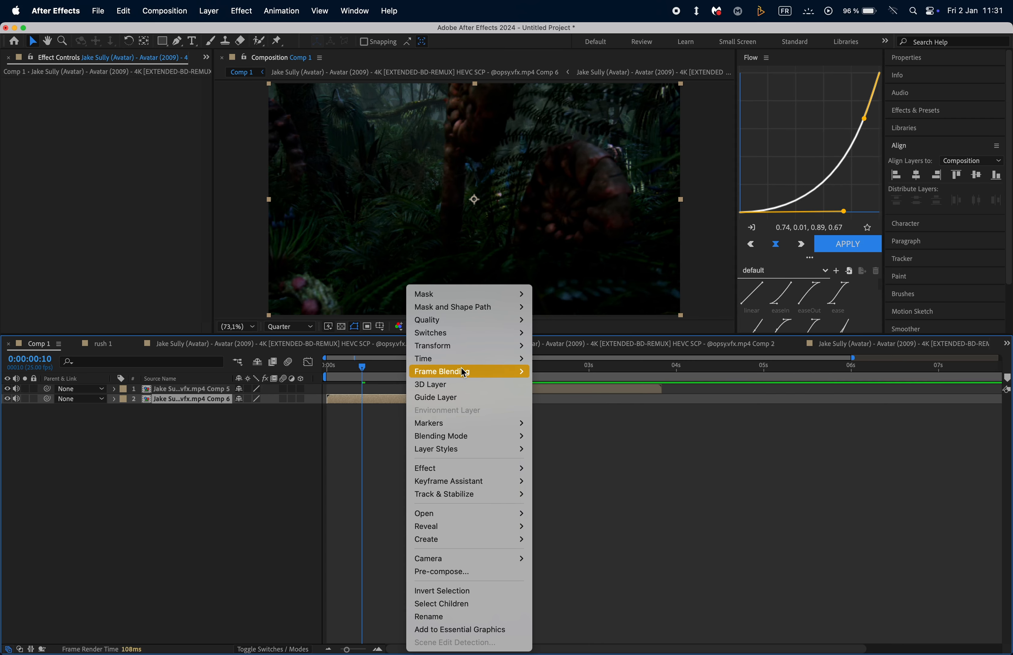
mouse_move(464, 359)
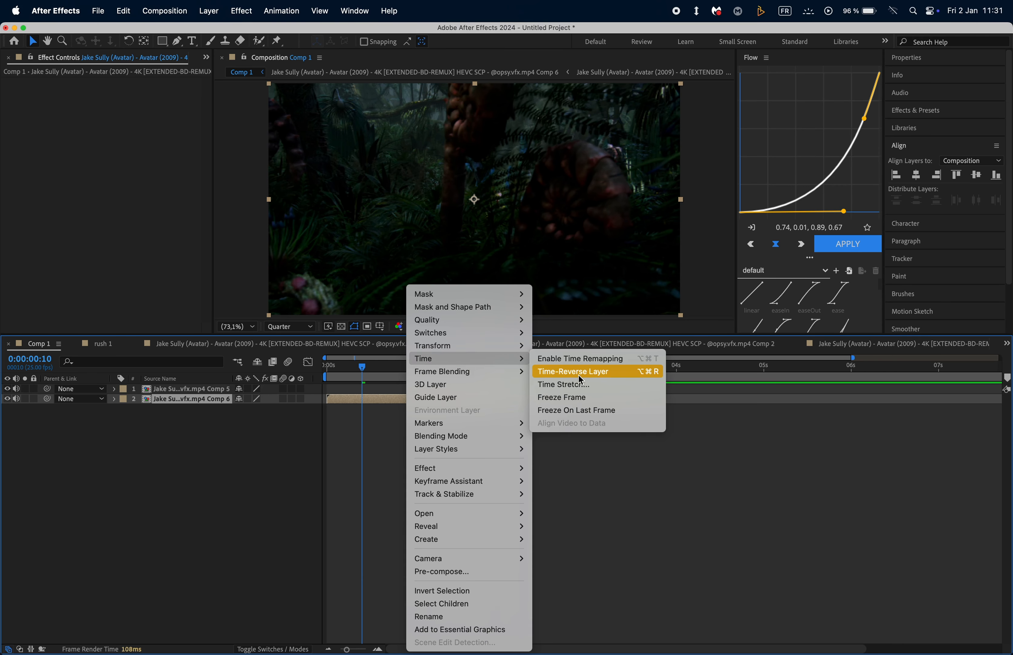
left_click(588, 359)
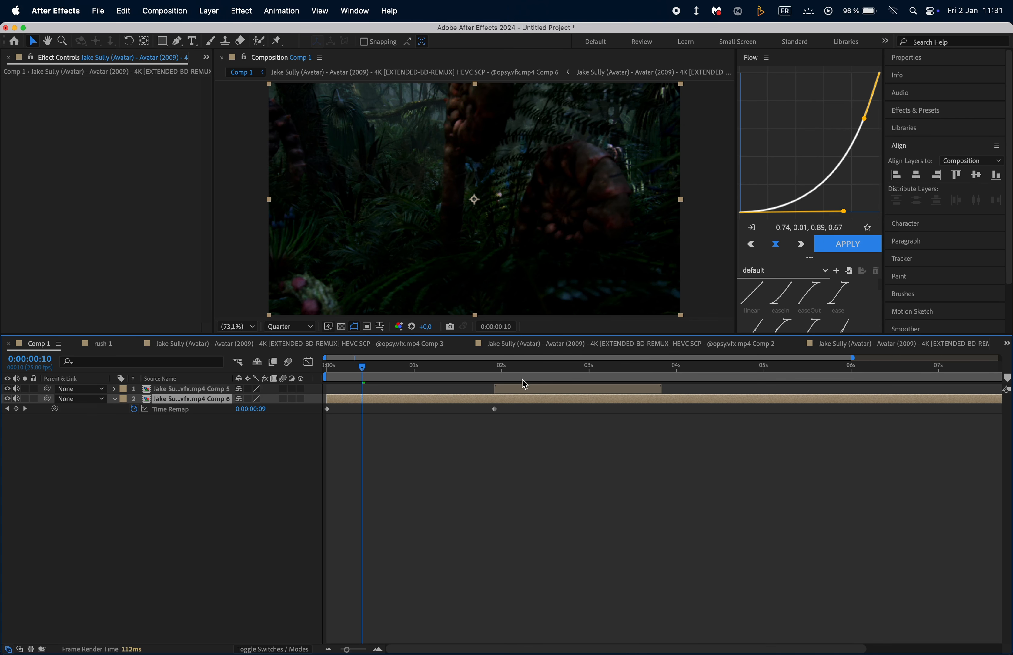
left_click_drag(504, 367, 495, 362)
key("super+shift+d")
key("Delete")
- Apply Easy Ease to both Time Remap keyframes of the first clip
left_click_drag(425, 367, 386, 367)
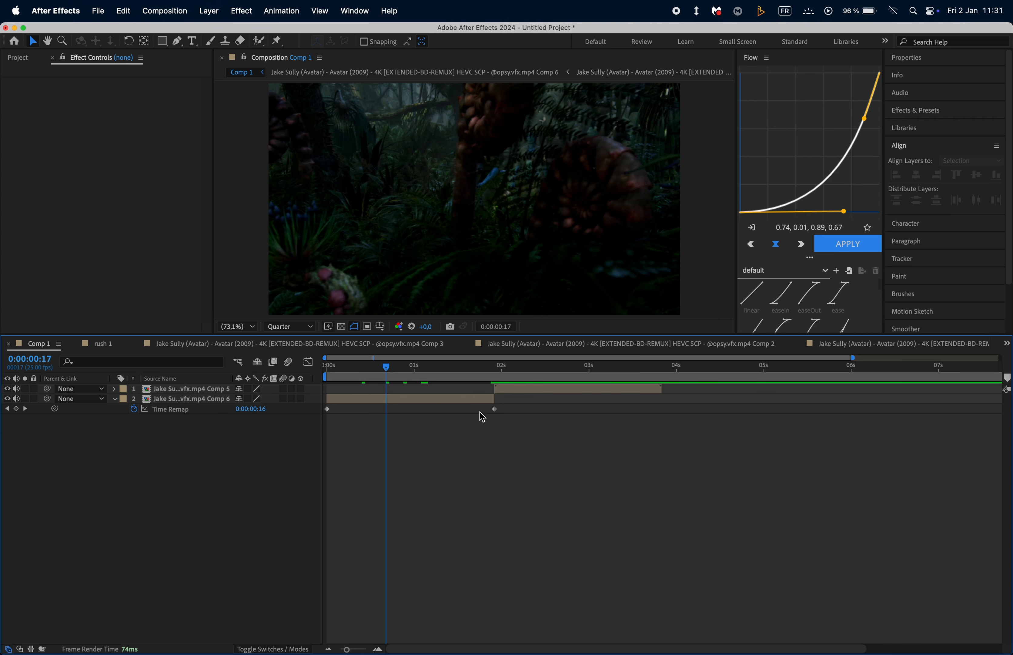
left_click_drag(510, 406, 322, 424)
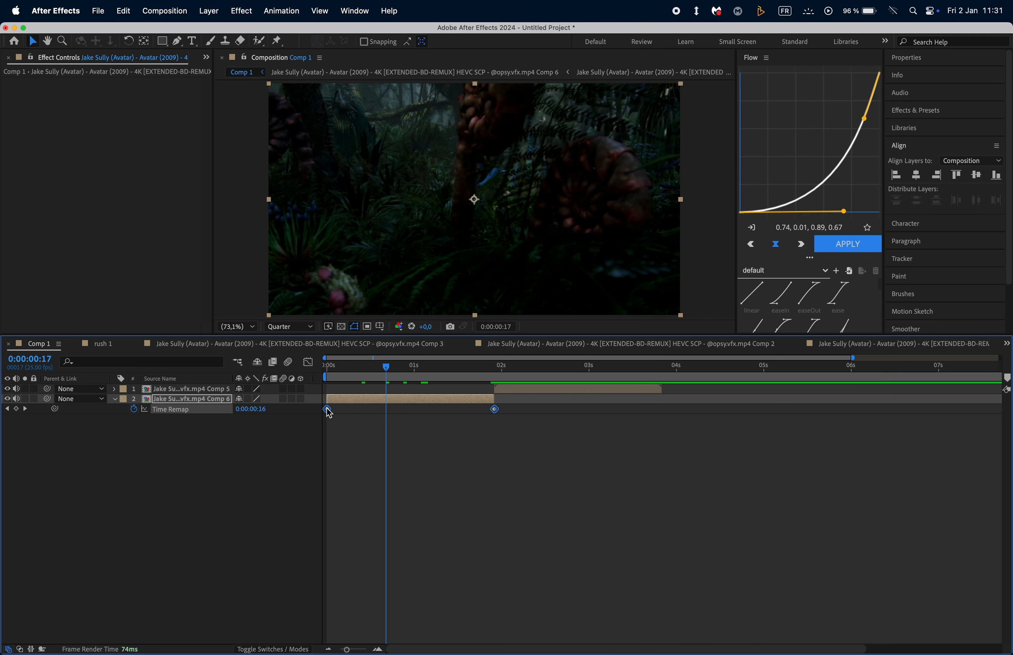
right_click(329, 411)
mouse_move(393, 592)
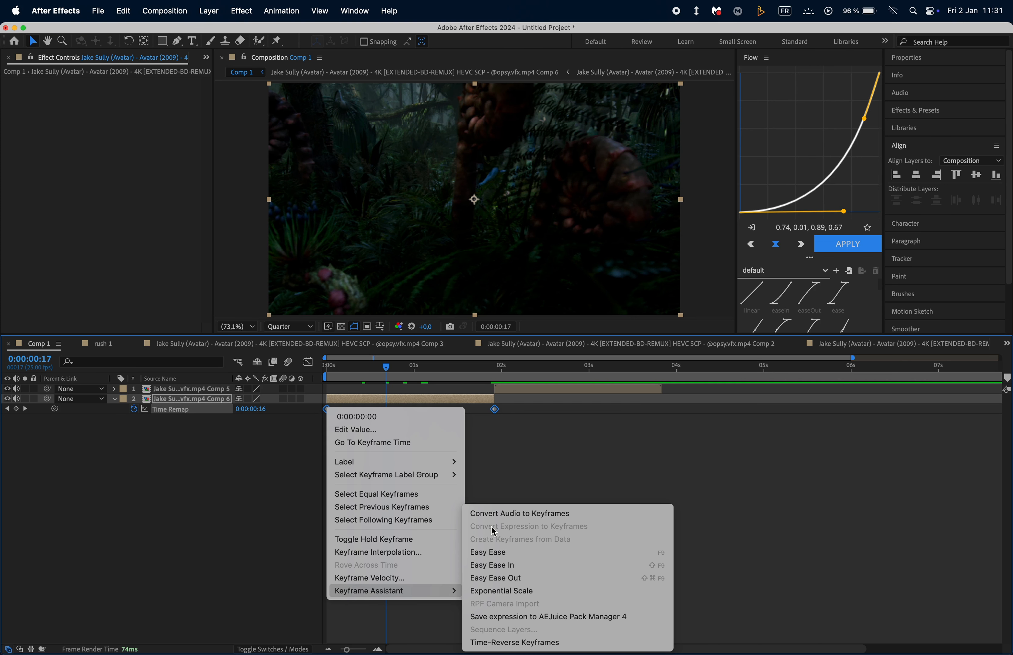
left_click(489, 552)
- Shape the first clip's Time Remap curve with a steep start and steep end around a slow middle, and preview it
left_click_drag(358, 375, 344, 428)
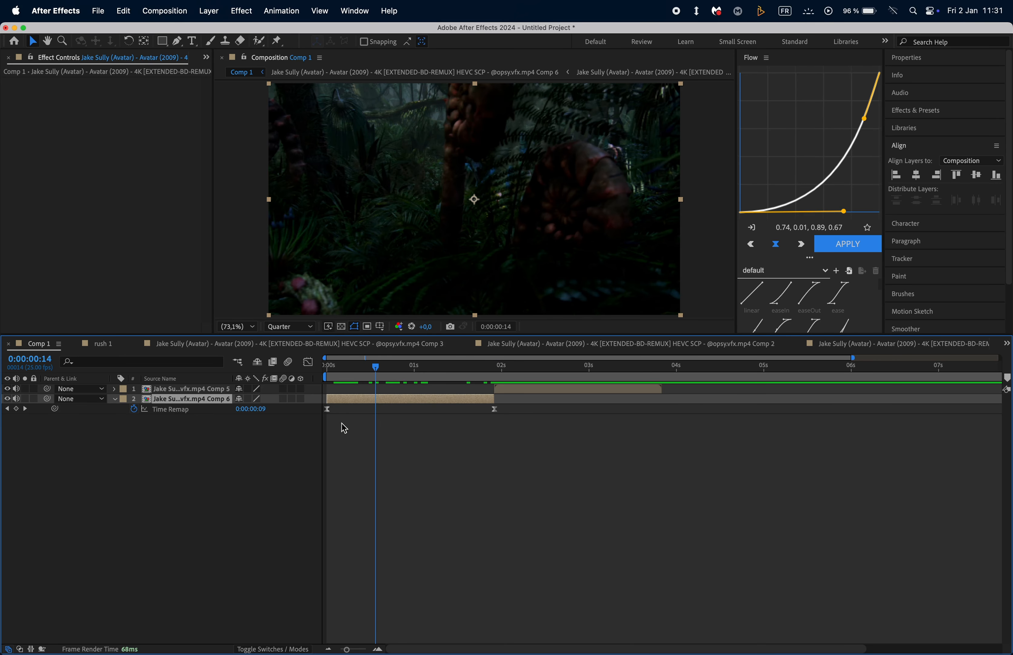
left_click(308, 362)
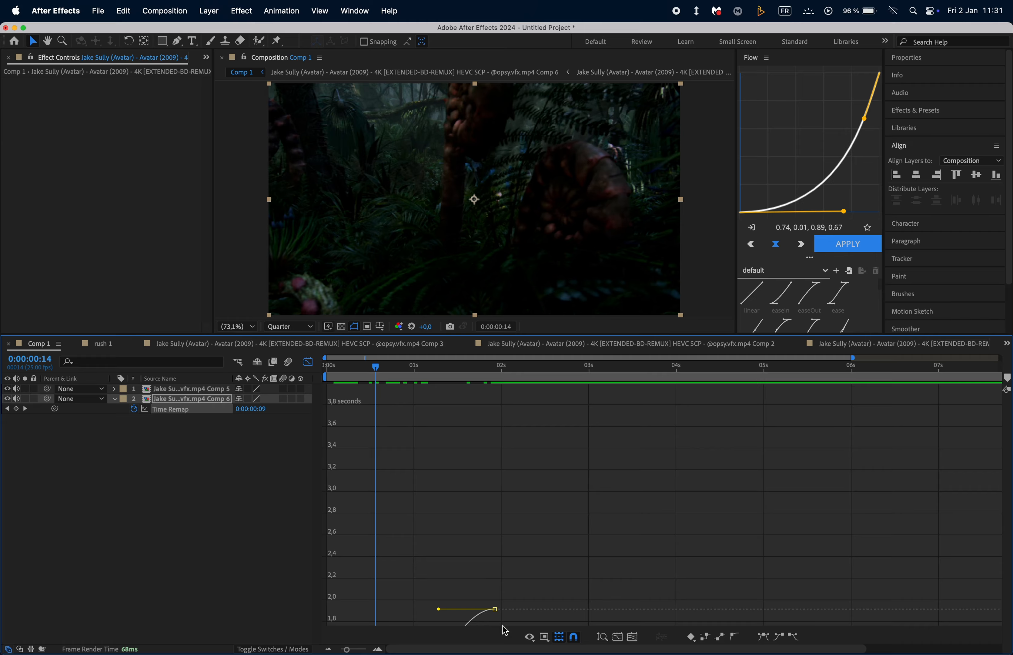
left_click(634, 639)
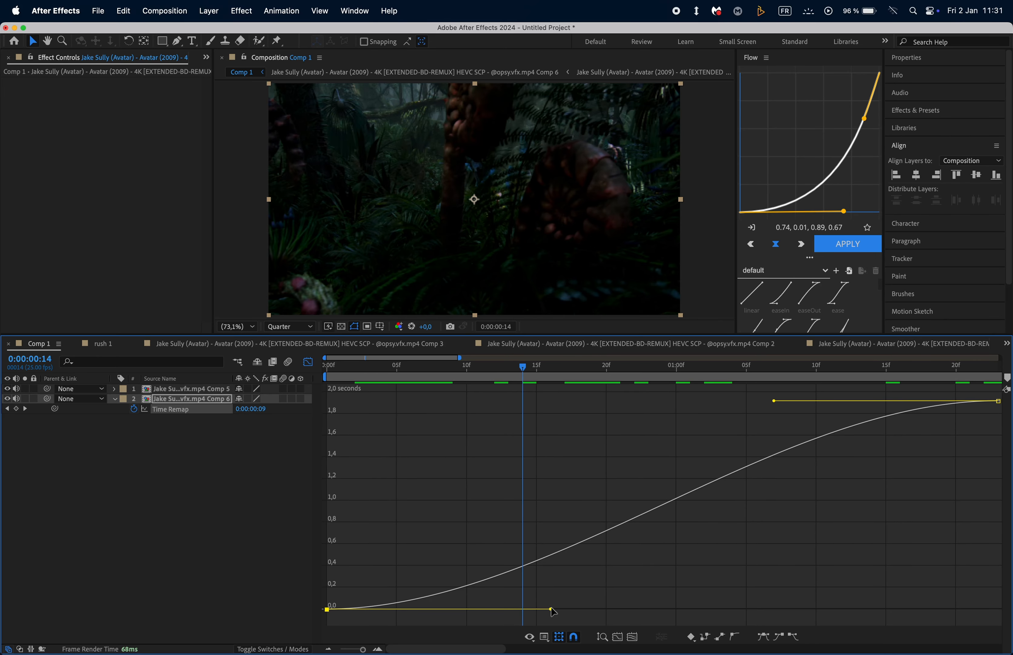
left_click_drag(552, 609, 330, 420)
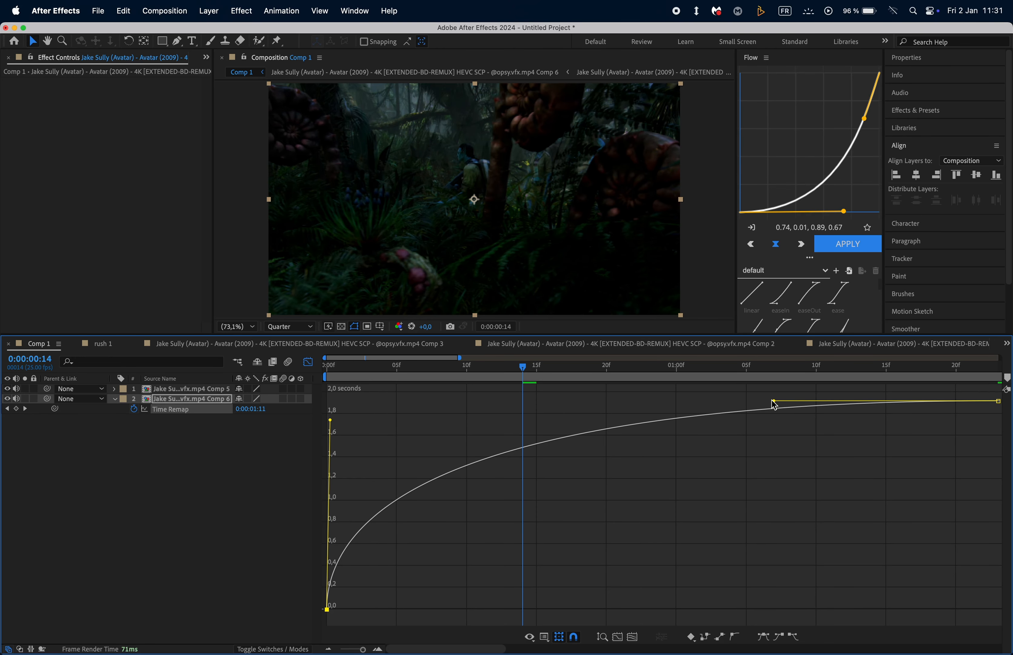
left_click_drag(775, 405, 986, 584)
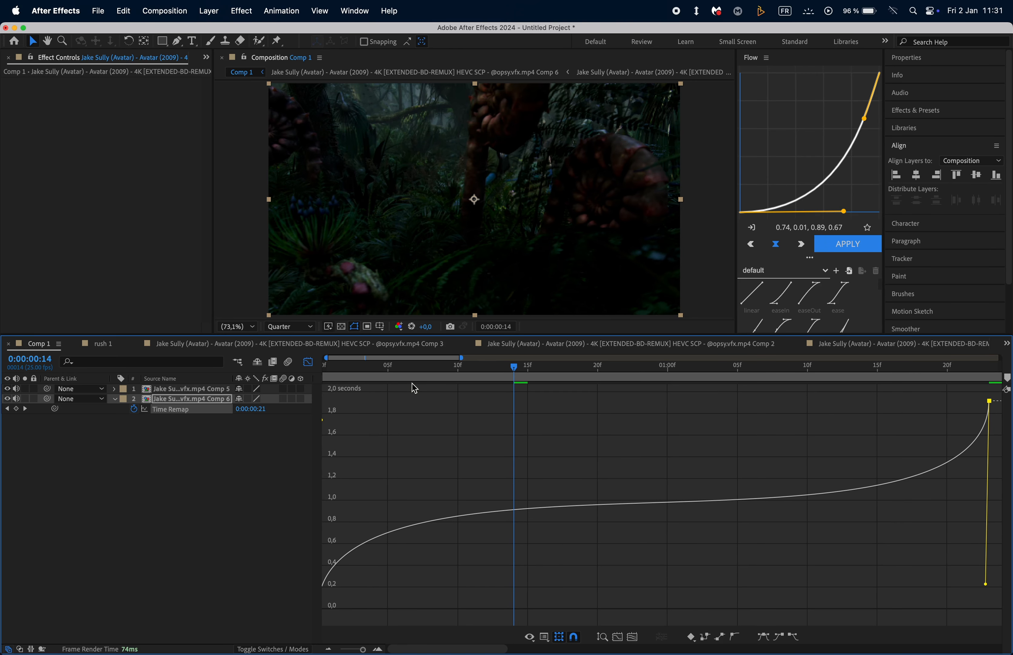
left_click(308, 362)
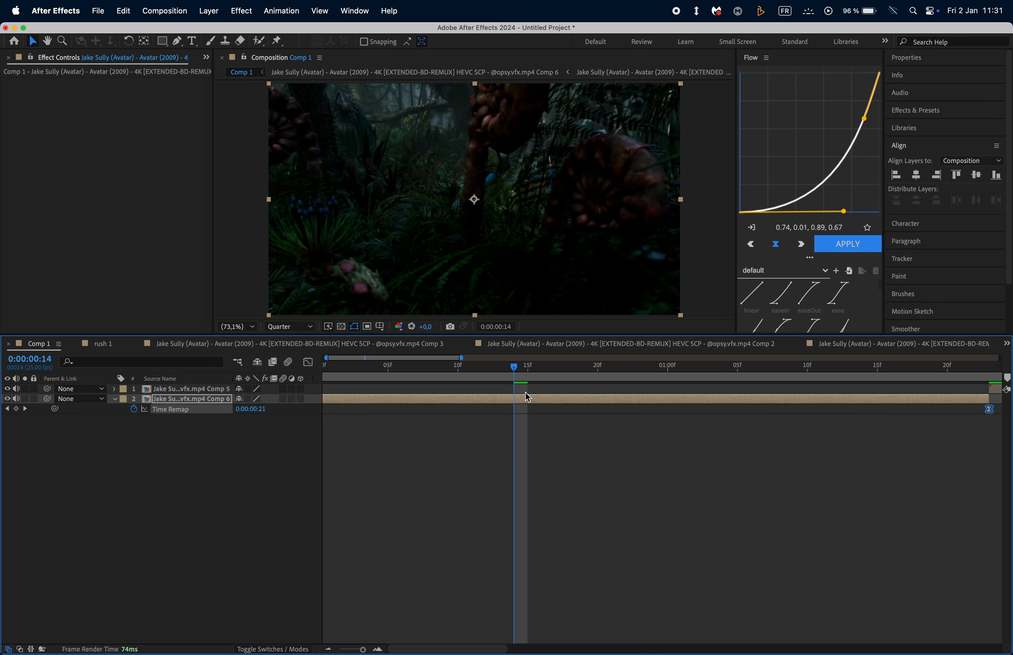
key("minus")
scroll(506, 441, "up", 2)
scroll(506, 440, "down", 3)
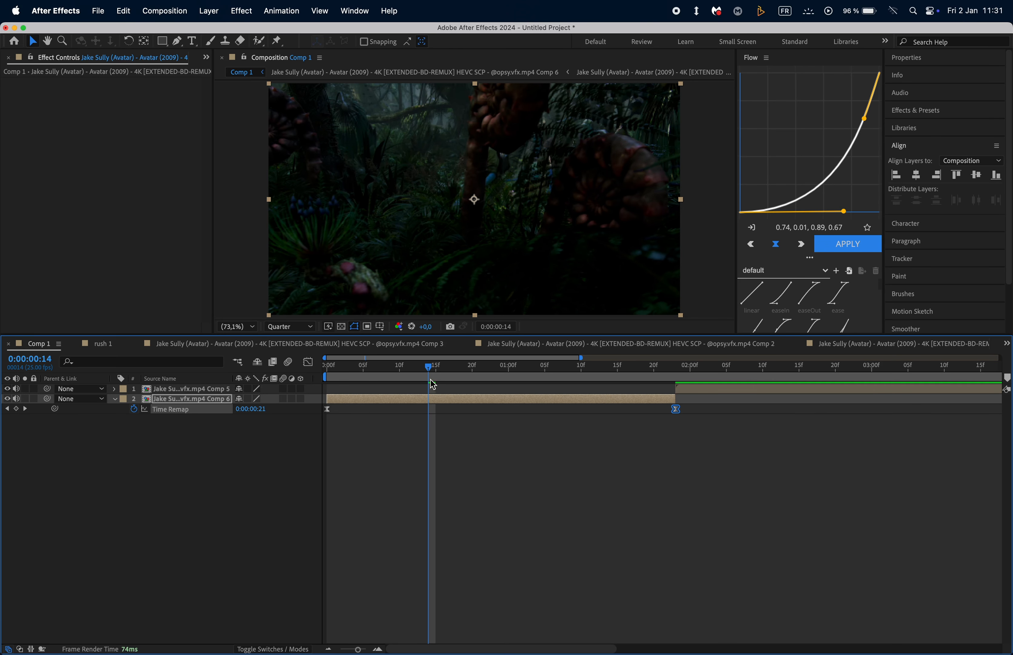
key("space")
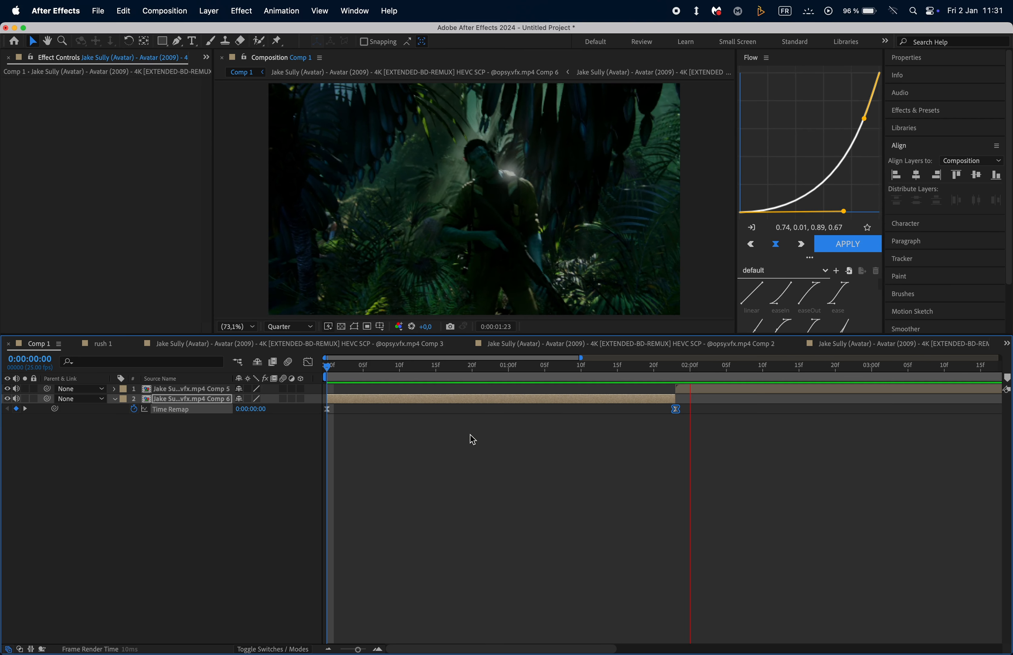
key("space")
- Flatten the start handle of the first clip's Time Remap curve for a slow start, and preview the speed change
left_click(308, 362)
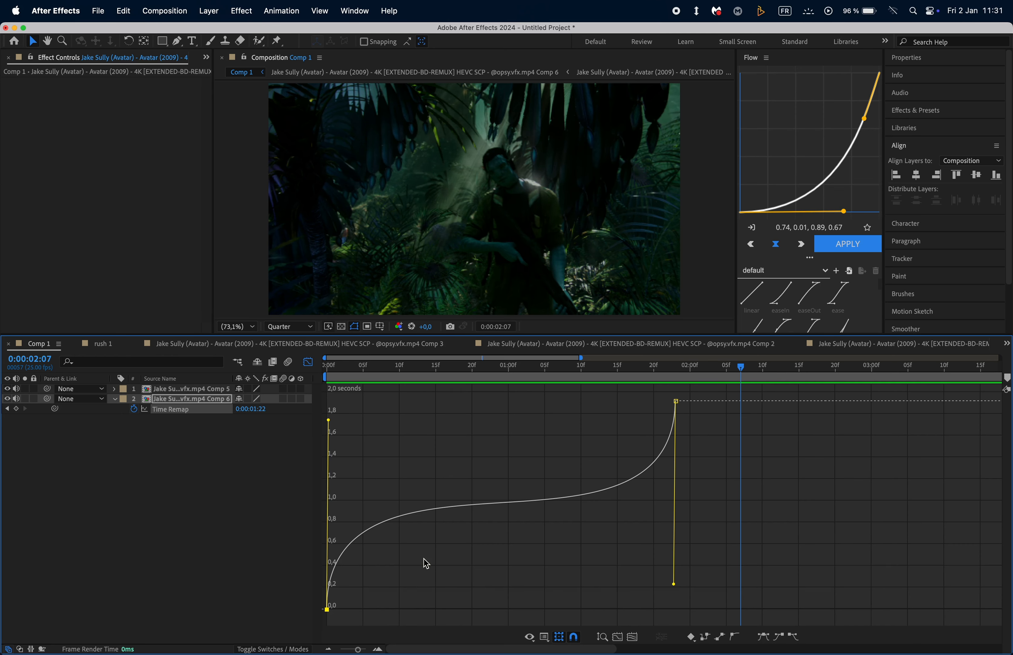
left_click_drag(328, 422, 538, 610)
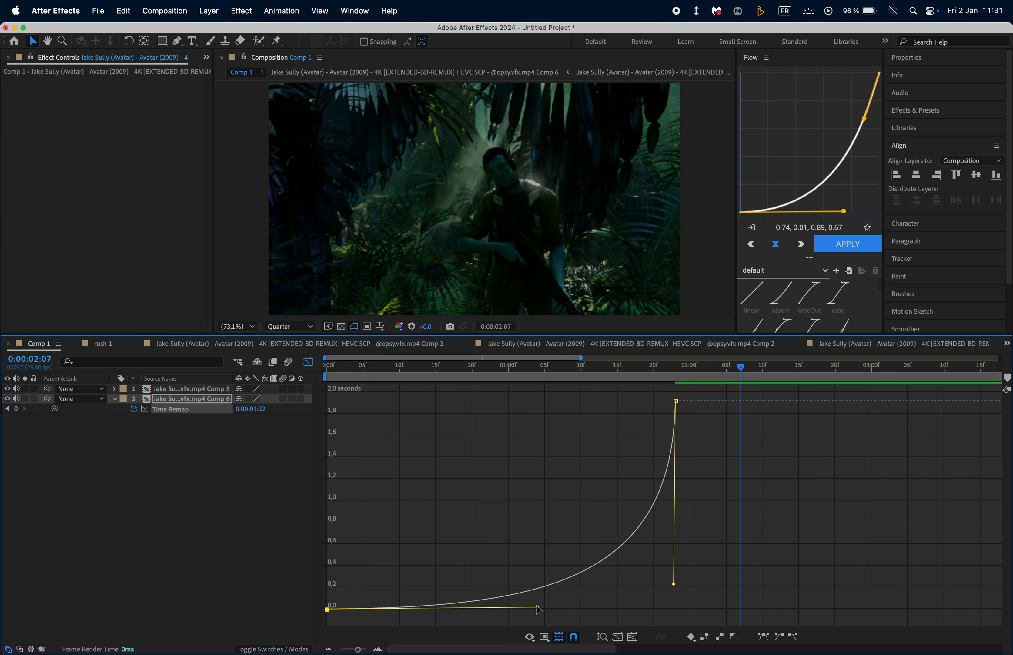
key("Home")
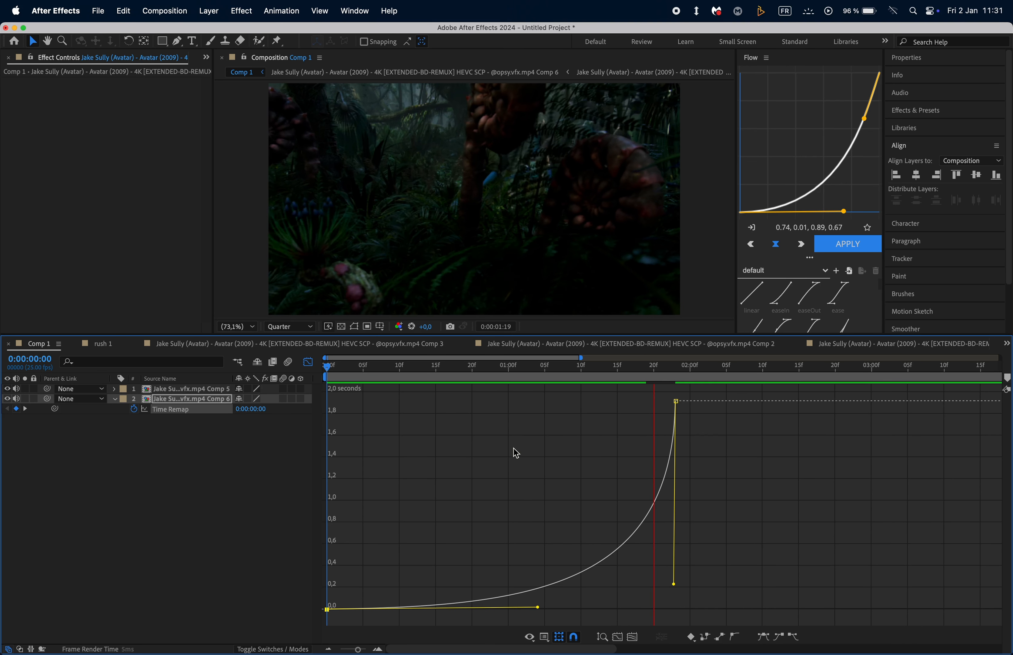
key("space")
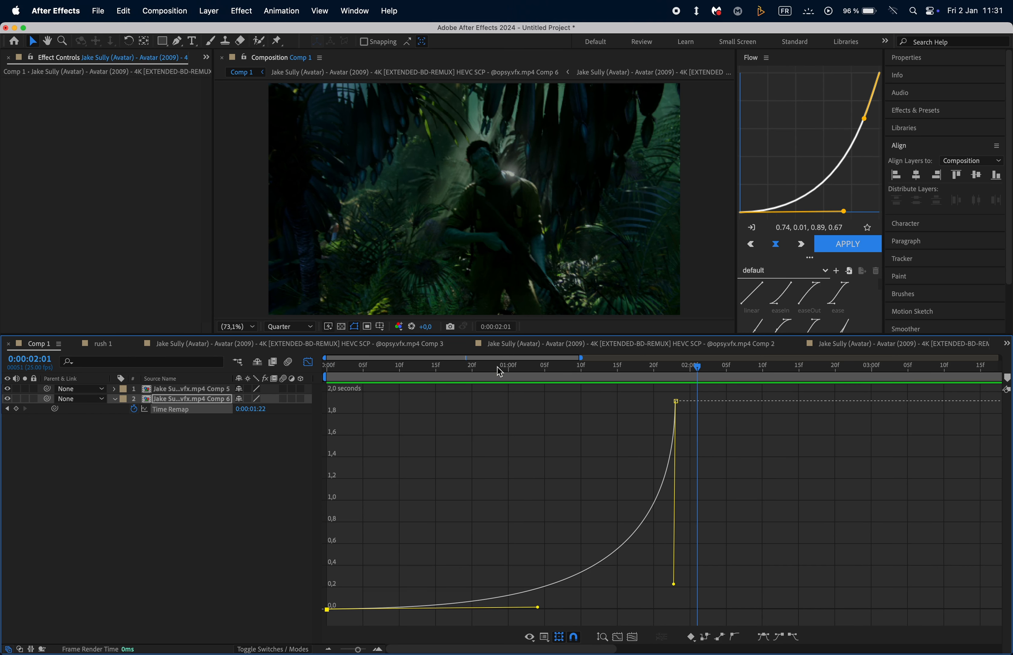
left_click(480, 366)
key("space")
key("space")
key("shift+F3")
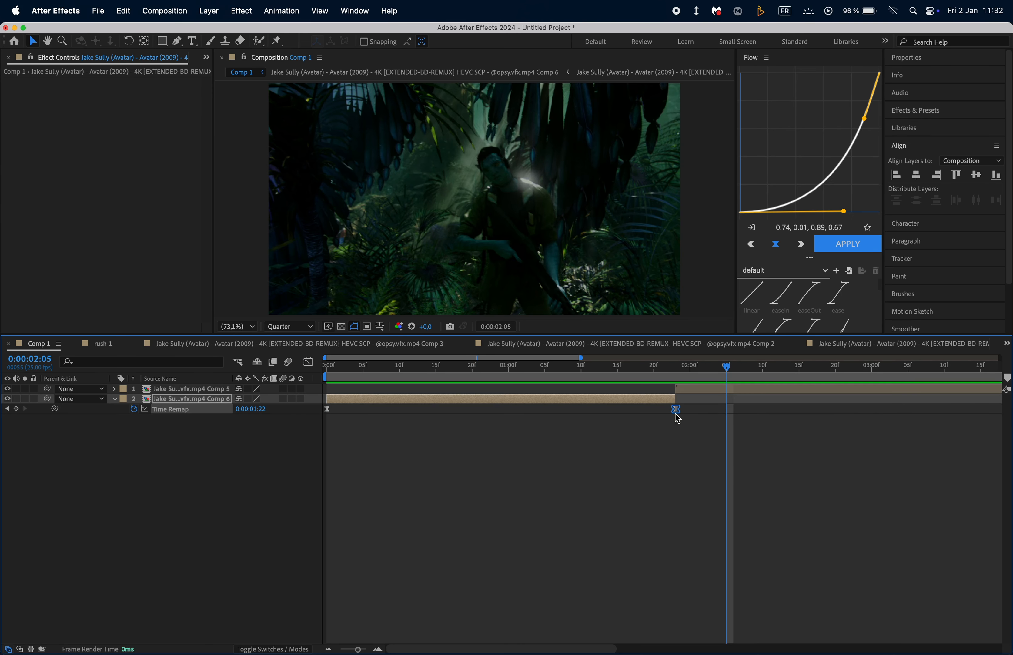
- Refine both handles of the first clip's Time Remap curve for a gentler acceleration, and preview playback across the cut
left_click(308, 361)
left_click_drag(538, 607, 600, 538)
left_click_drag(674, 588, 579, 556)
left_click(308, 362)
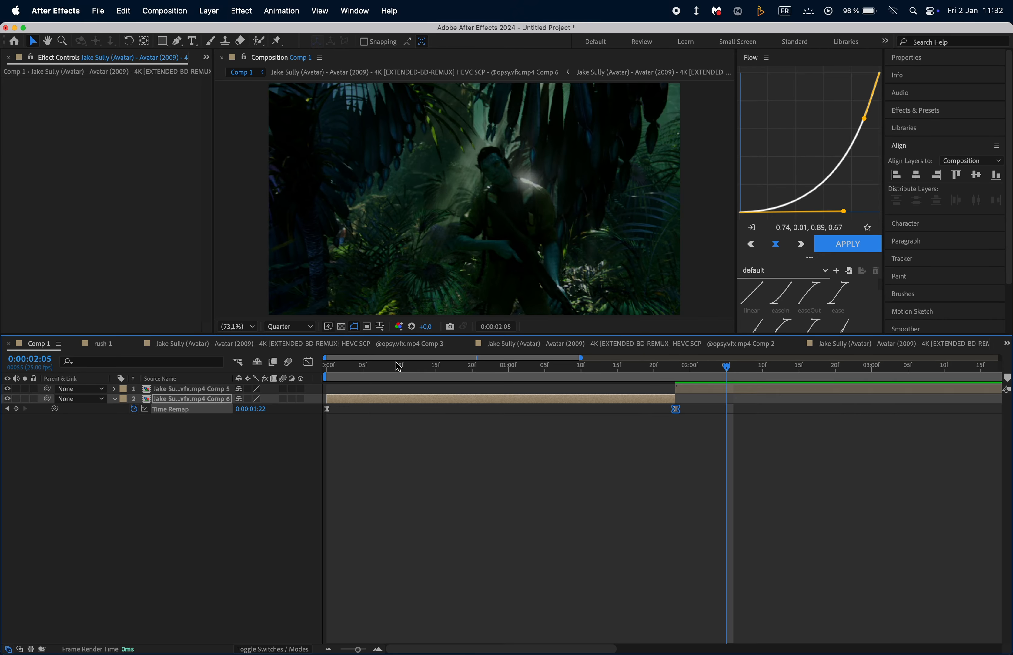
key("Home")
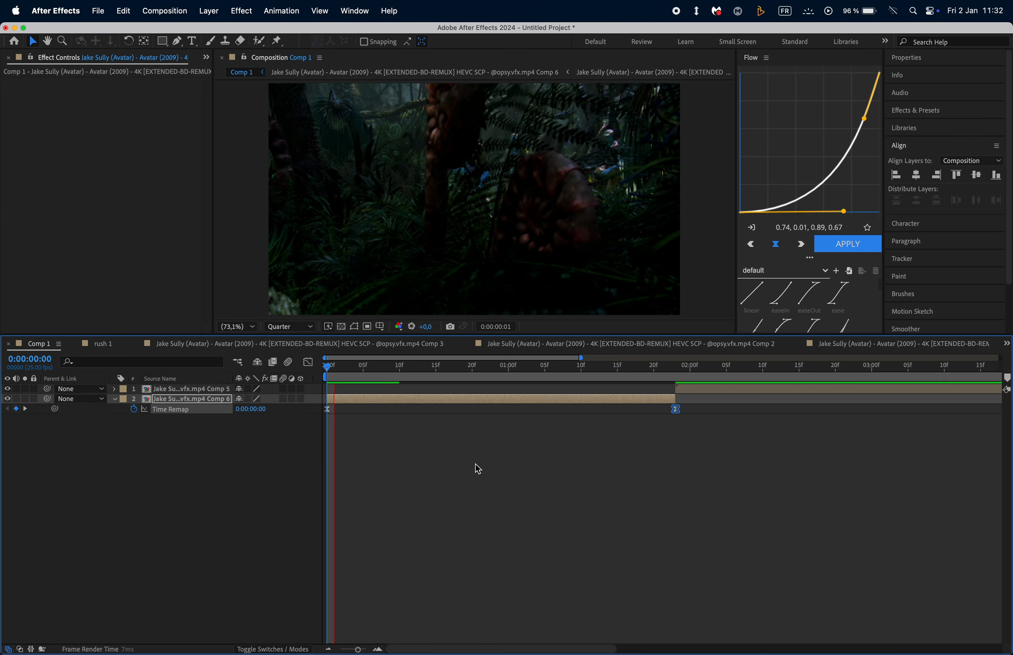
key("space")
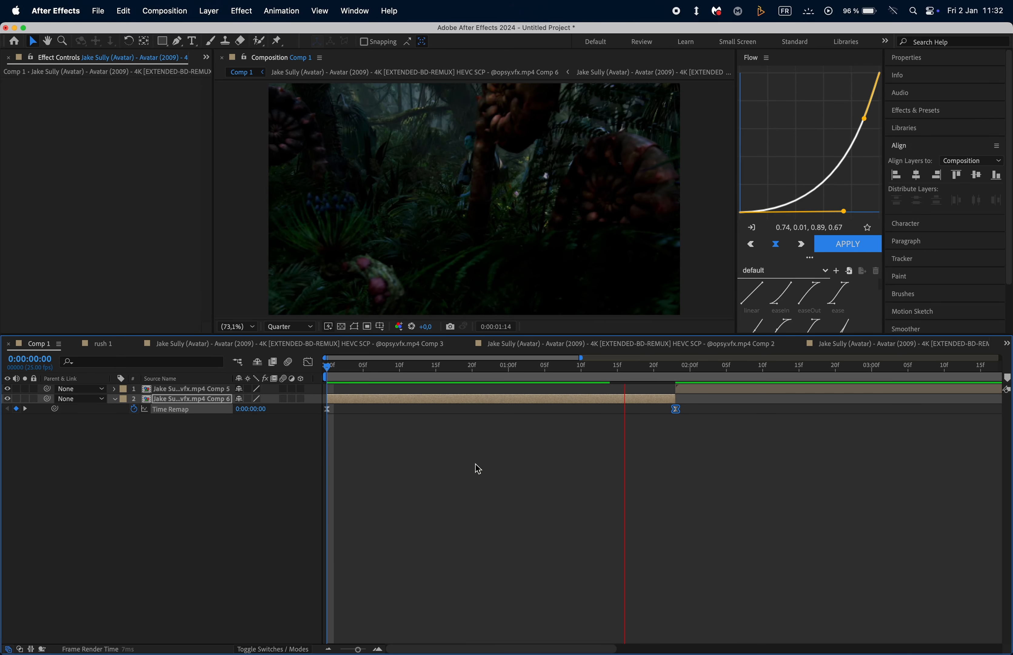
left_click(569, 366)
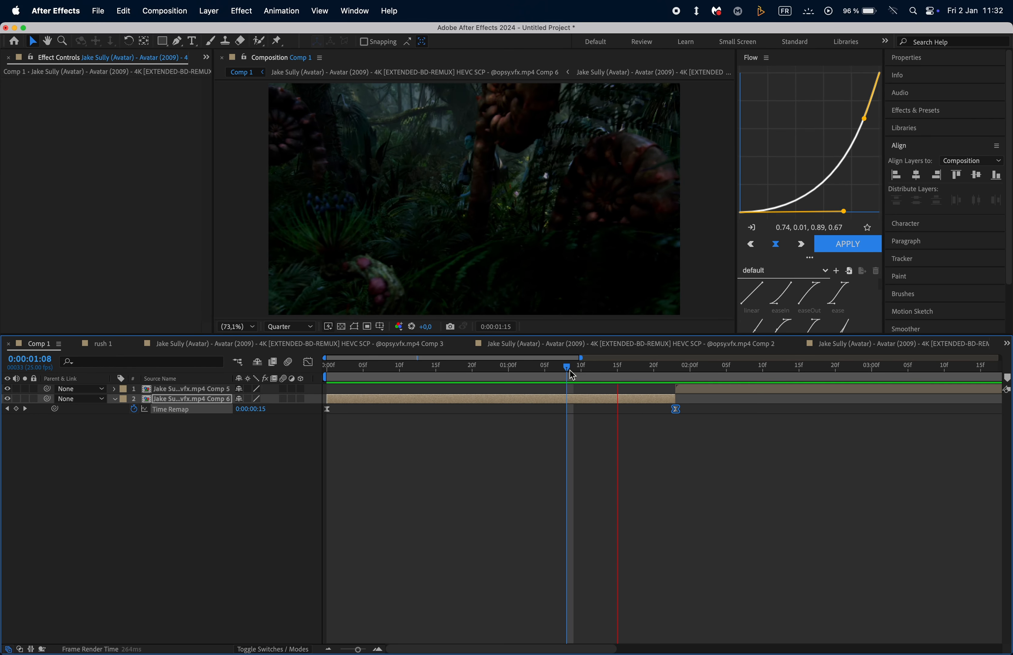
key("space")
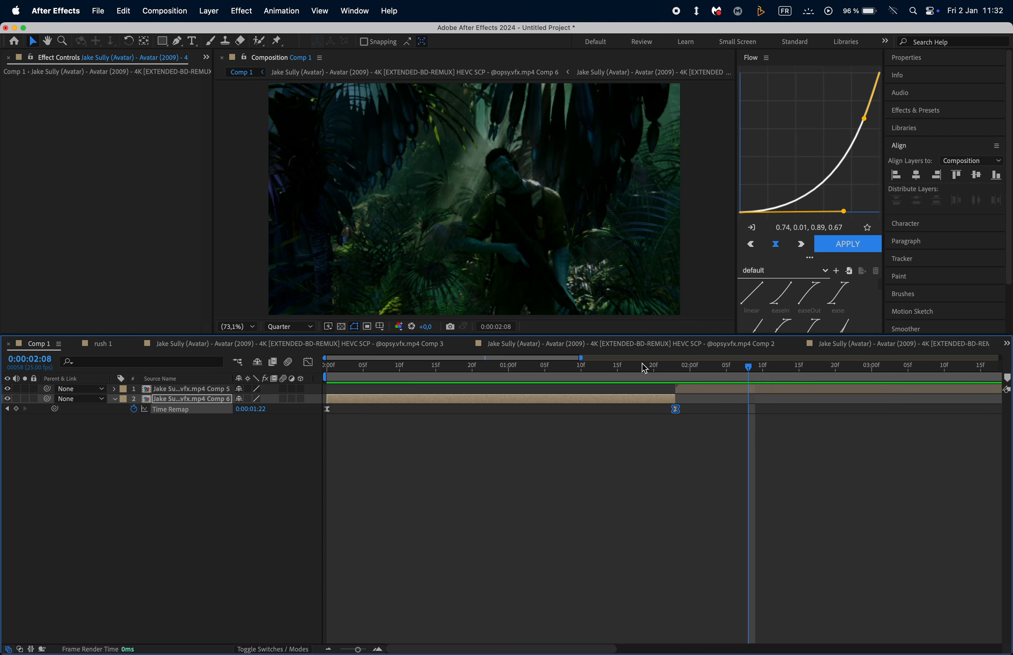
left_click(675, 366)
left_click(685, 391)
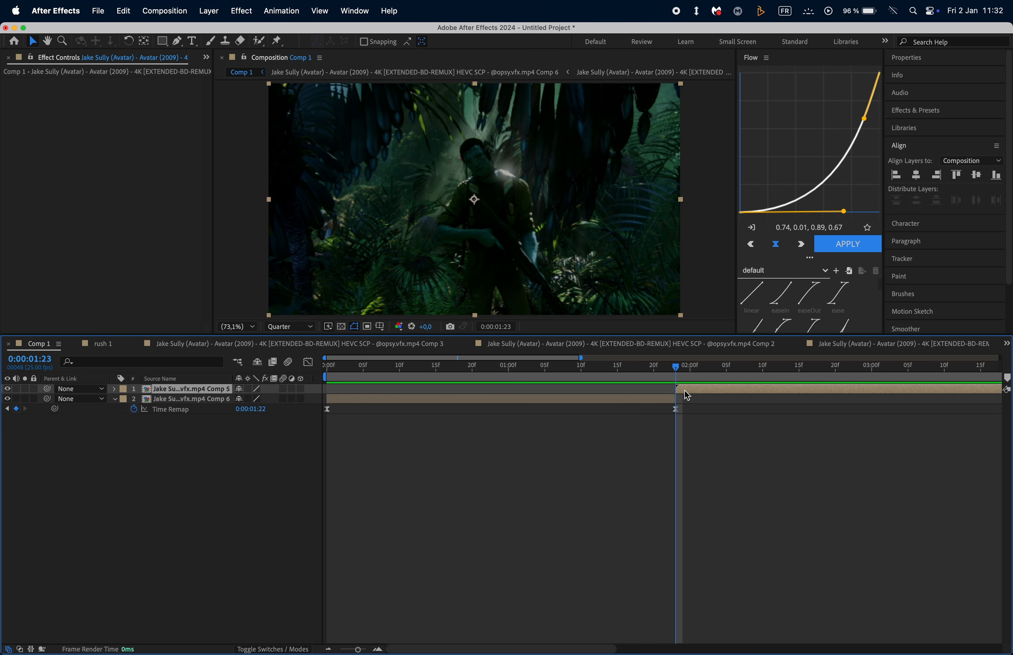
key("space")
- Open the first clip's pre-composition, select its Twixtor Pro effect and return to Comp 1
double_click(533, 400)
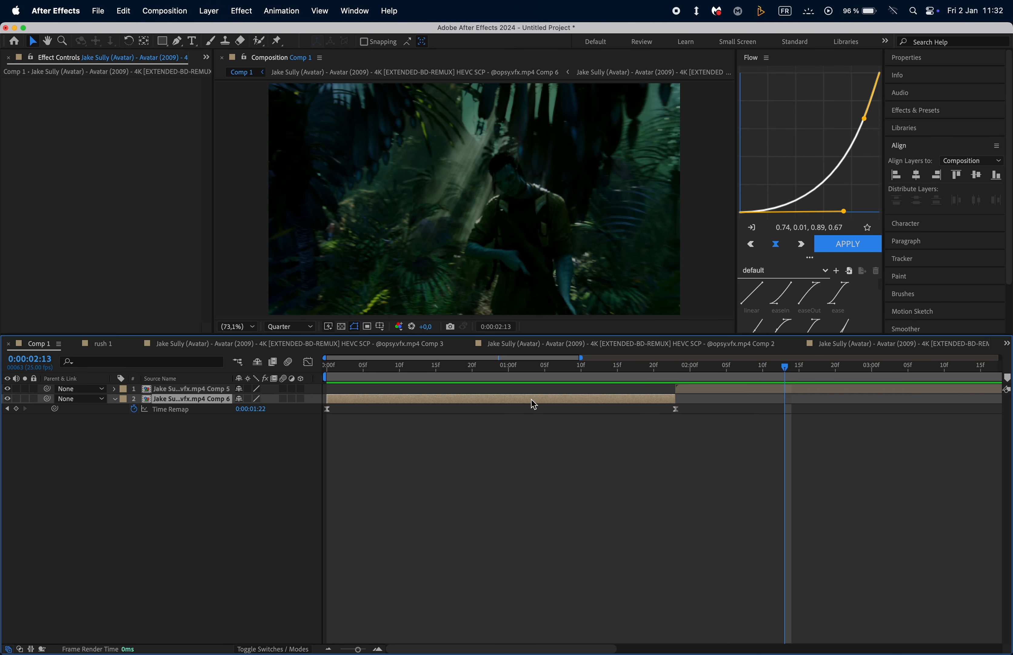
left_click(196, 394)
left_click(77, 83)
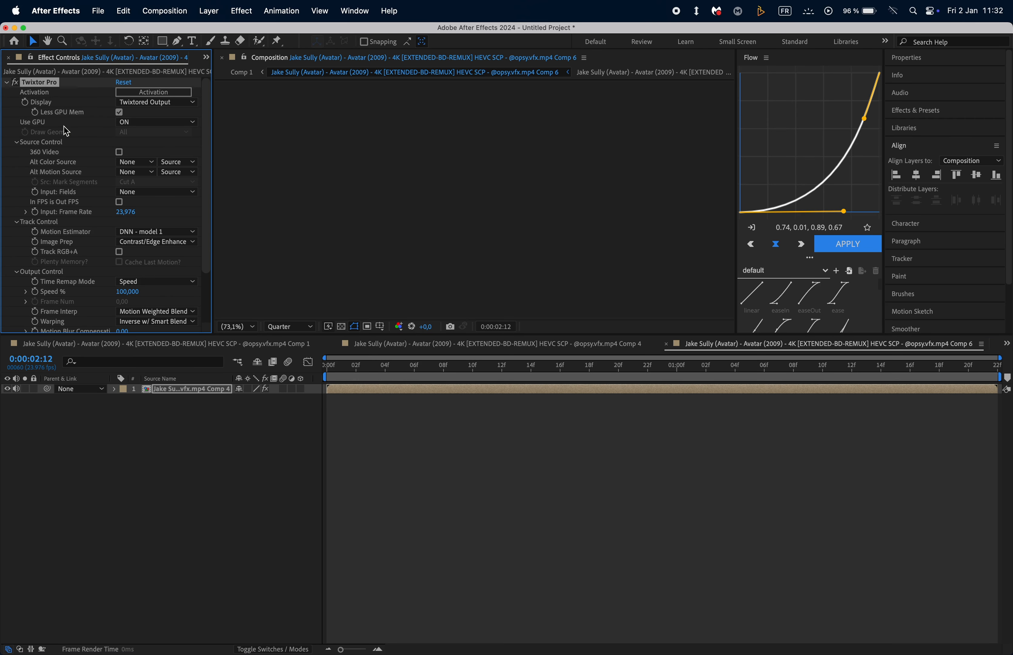
left_click(45, 345)
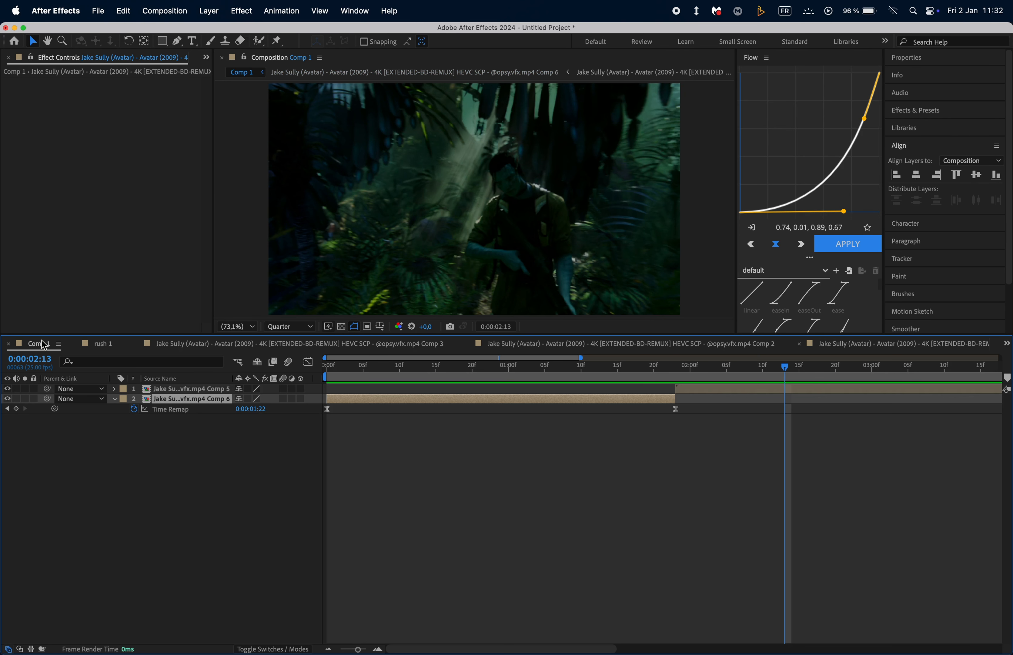
- Pre-compose the second clip's layer in Comp 1
left_click(764, 389)
right_click(764, 389)
left_click(800, 571)
left_click(658, 377)
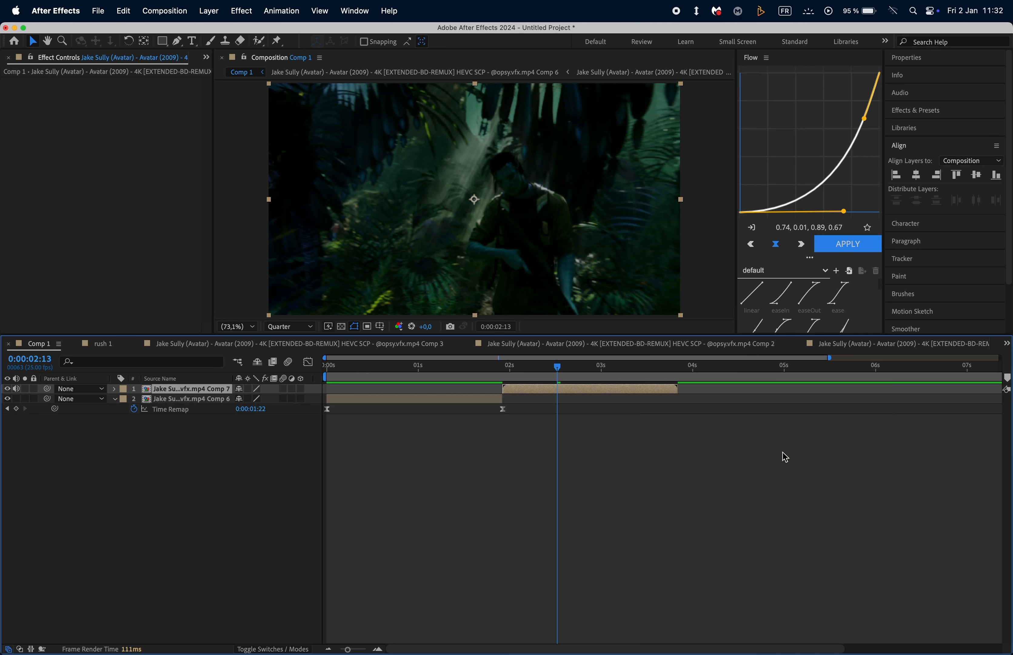
- Enable time remapping on the second clip, split the layer at its end keyframe and delete the excess part
key("super+alt+t")
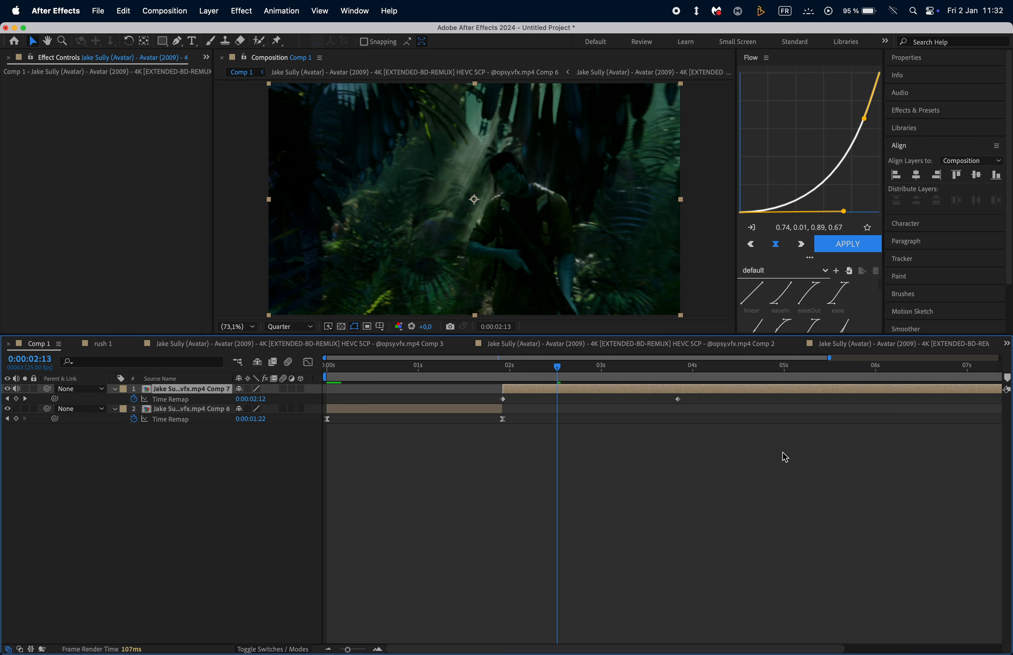
right_click(654, 385)
mouse_move(689, 359)
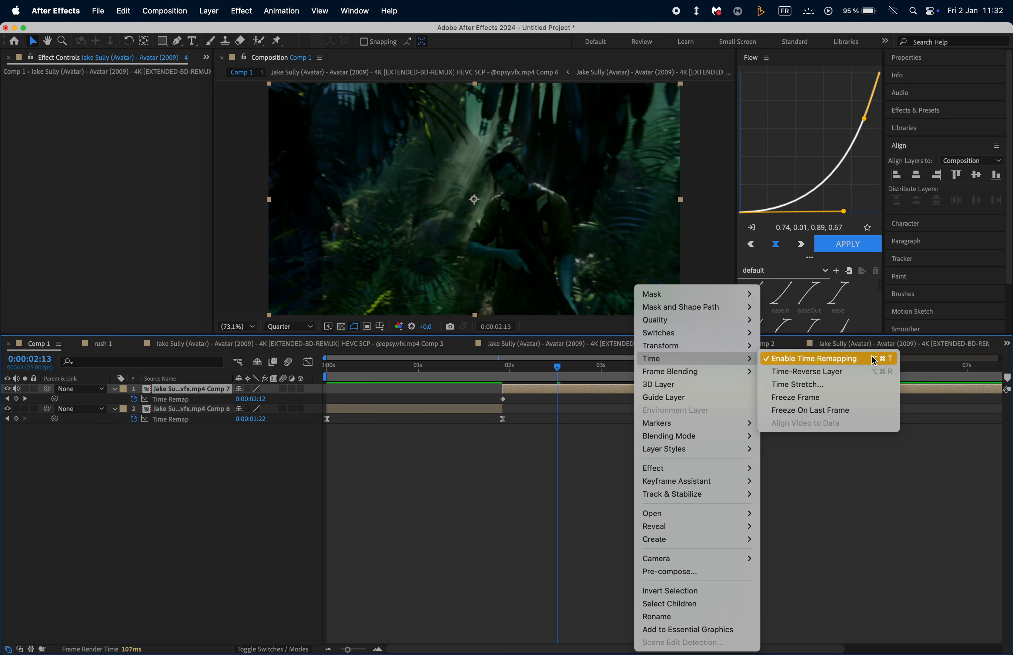
left_click(565, 425)
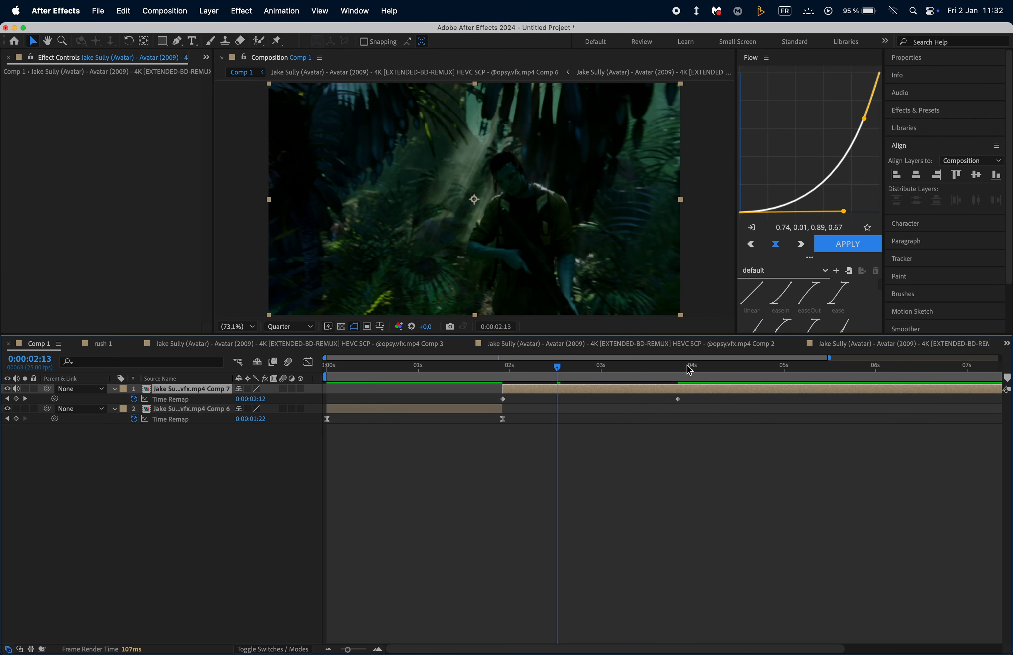
left_click(678, 365)
key("super+shift+d")
key("Delete")
- Apply Easy Ease to both Time Remap keyframes of the second clip
left_click(506, 366)
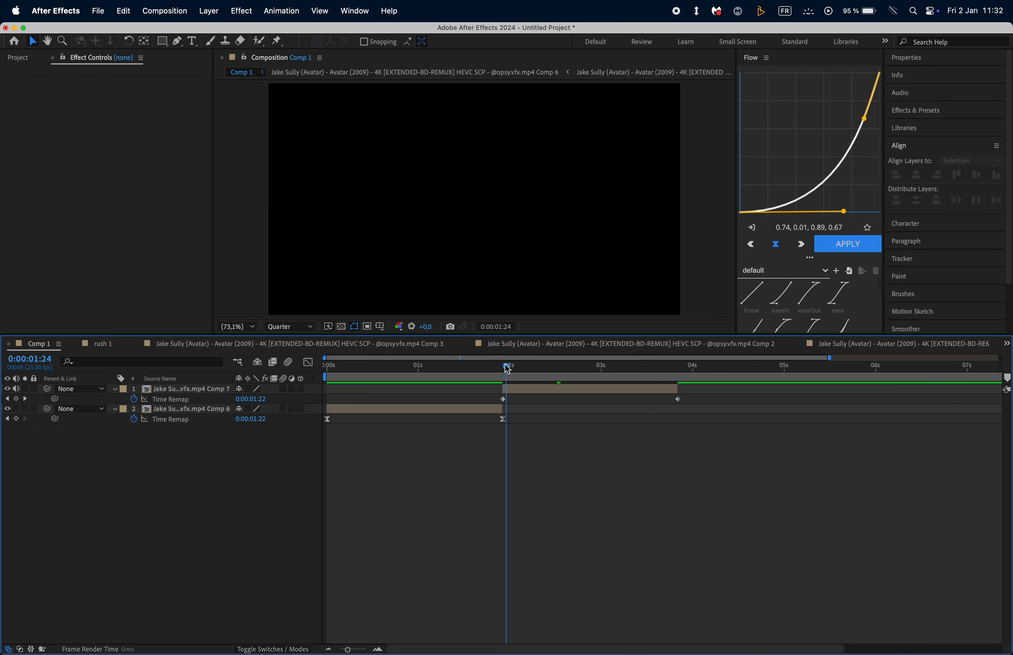
left_click_drag(486, 396, 684, 413)
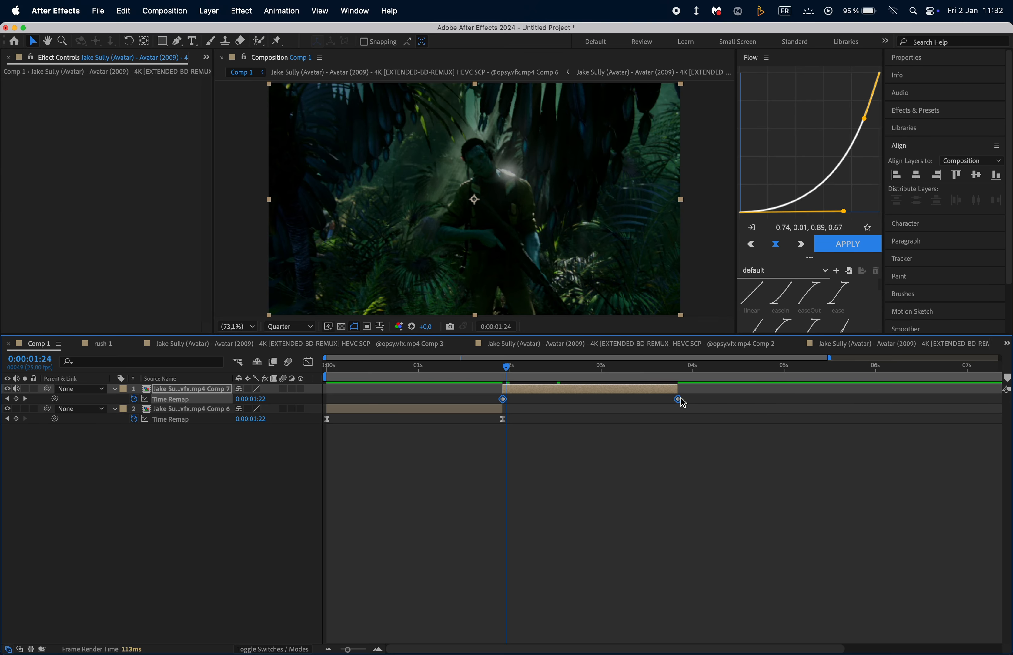
right_click(680, 401)
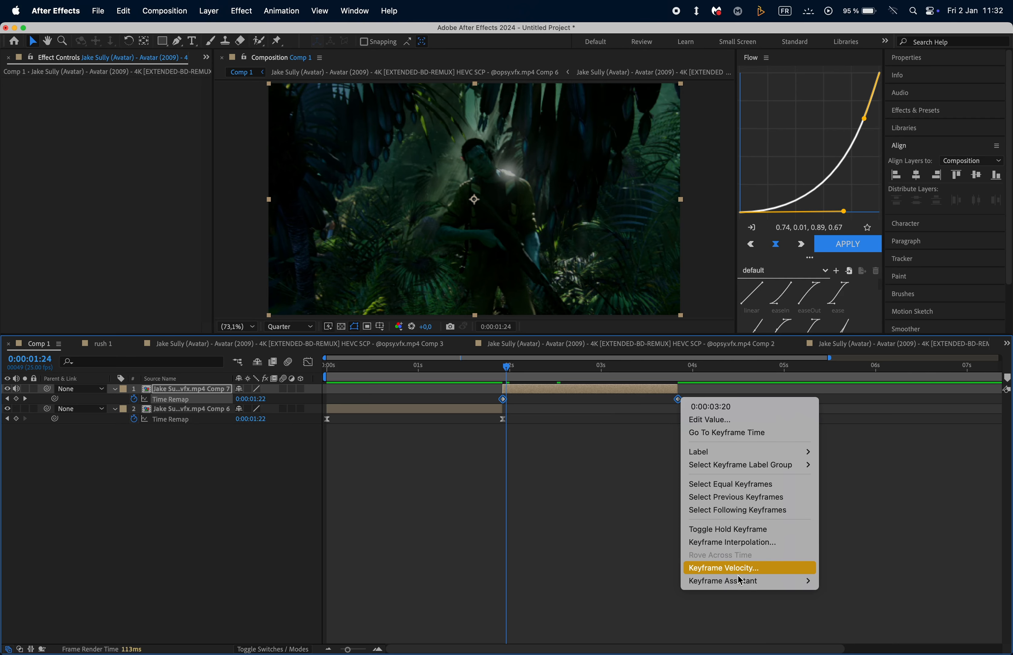
mouse_move(737, 579)
left_click(603, 555)
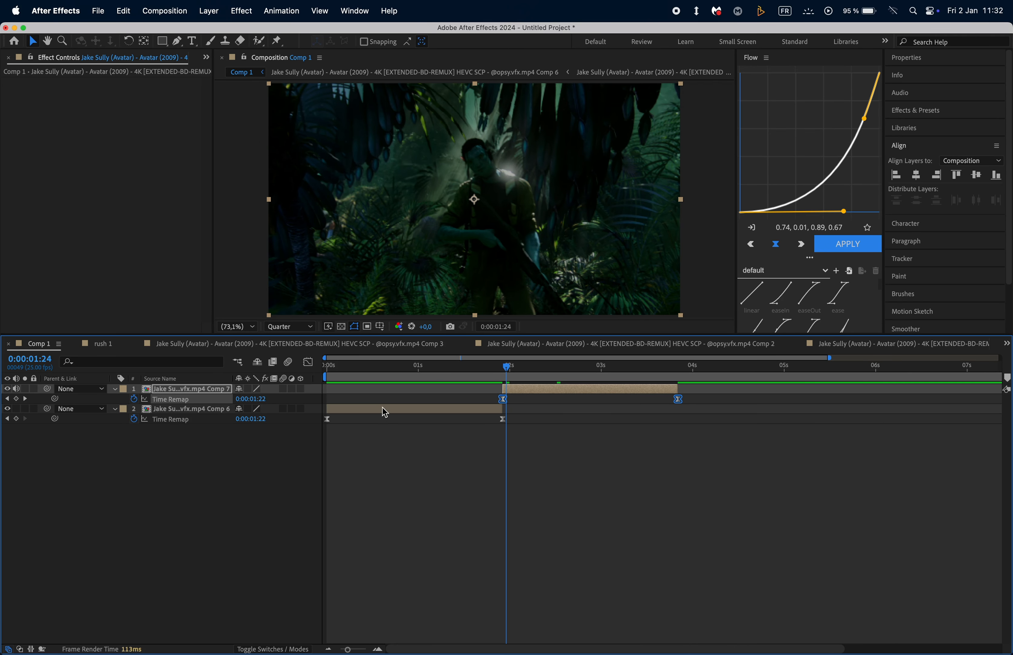
- Raise the start handle of the second clip's Time Remap curve for a fast start that slows down, and preview the transition
left_click(308, 362)
left_click(633, 637)
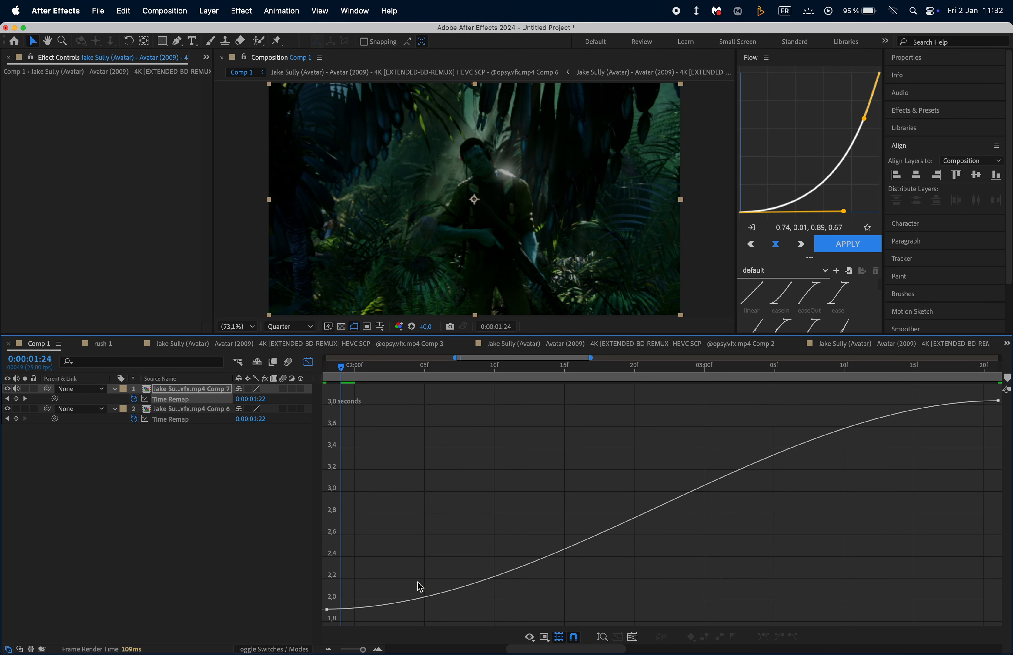
left_click(328, 609)
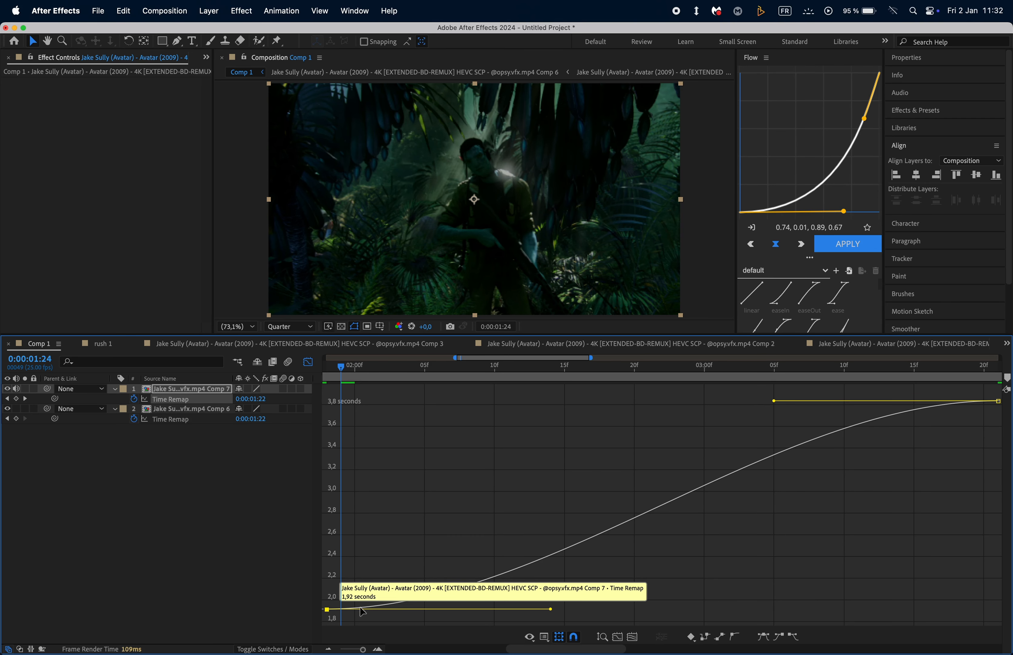
left_click_drag(551, 609, 371, 435)
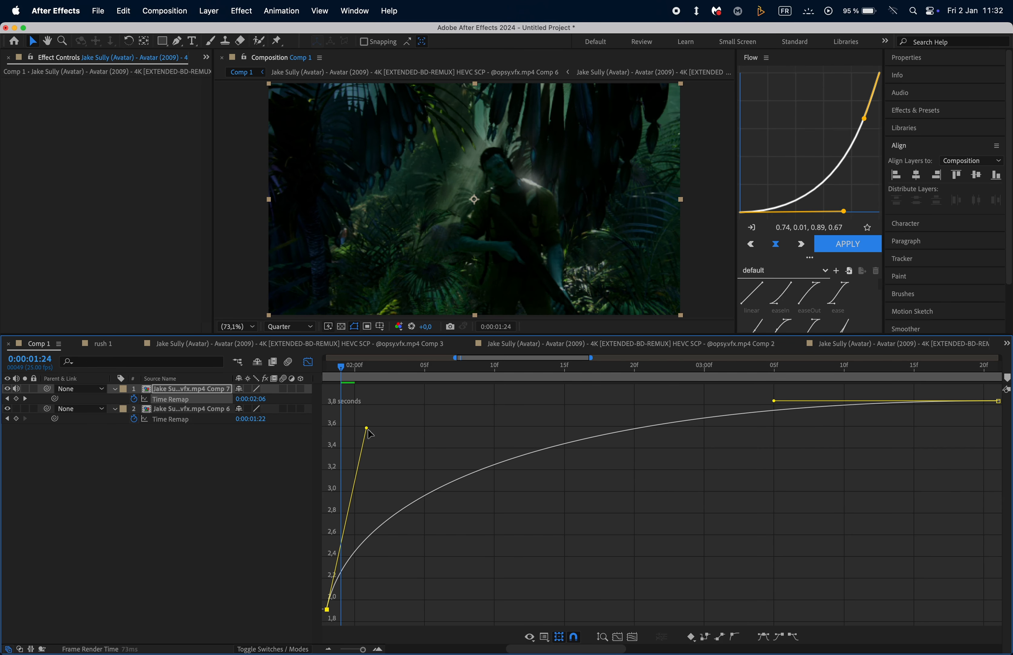
left_click_drag(341, 367, 319, 368)
left_click(308, 362)
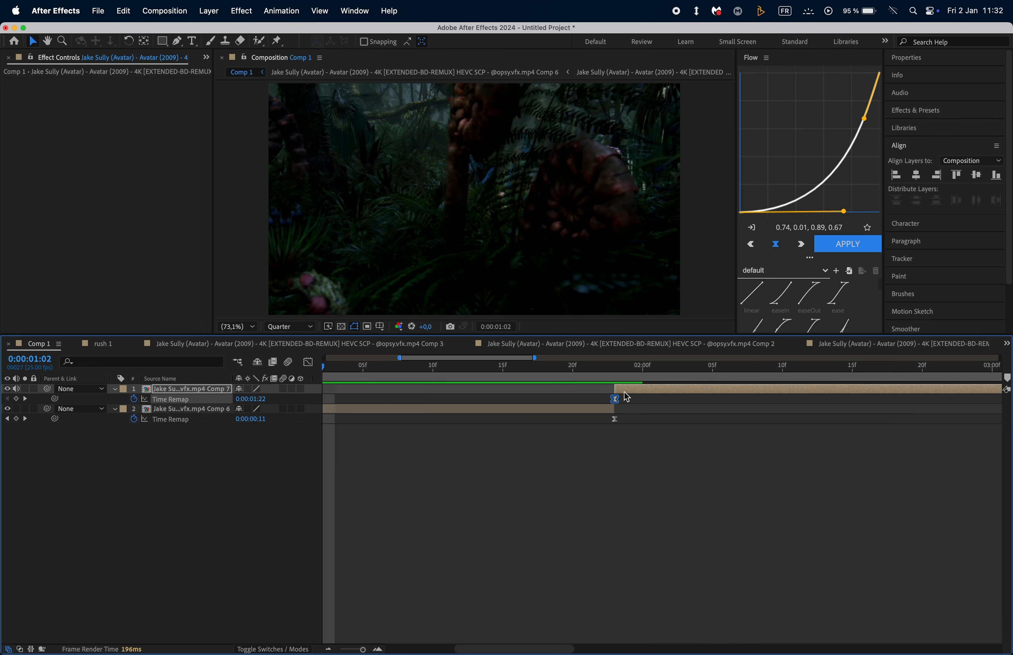
left_click(588, 368)
key("space")
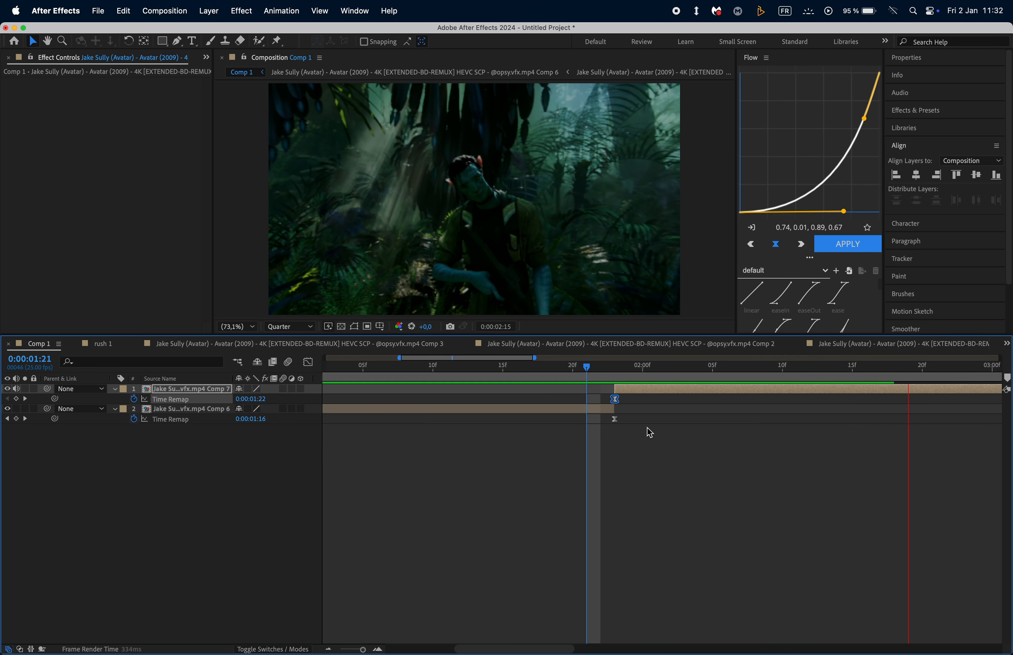
- Pull the start handle of the second clip's Time Remap curve nearly vertical and preview the transition from 0:00:01:23
key("minus")
key("space")
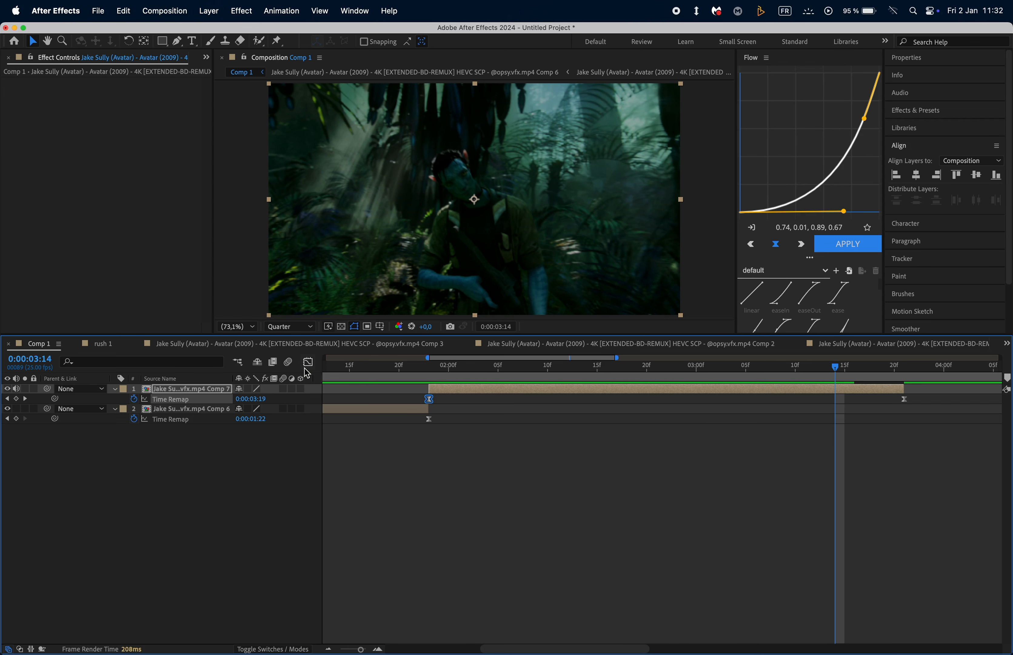
left_click(309, 362)
left_click_drag(457, 428, 431, 427)
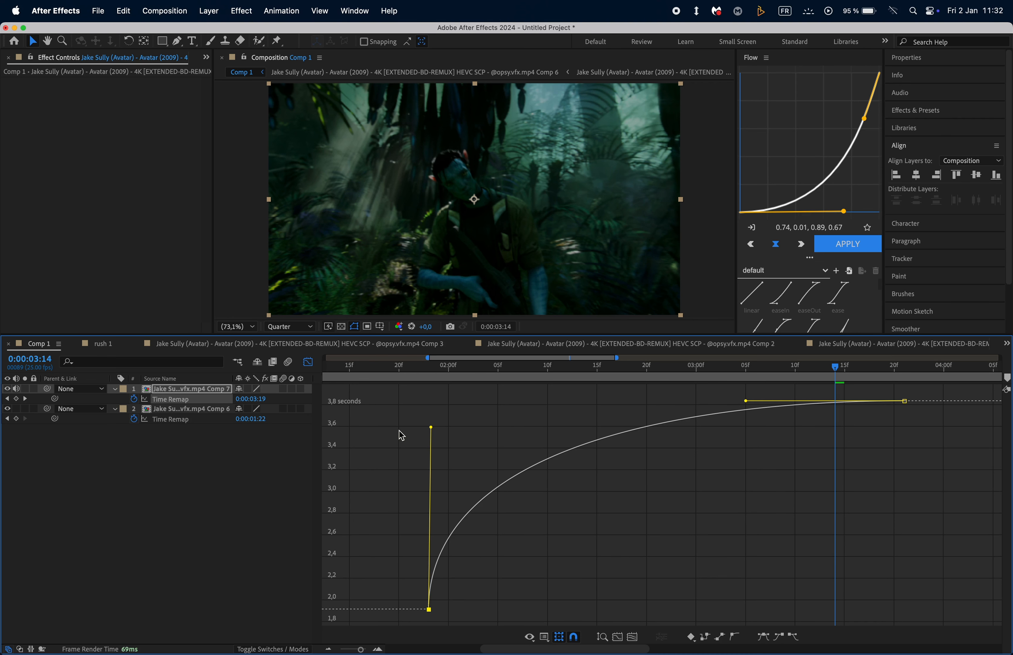
left_click(429, 375)
key("space")
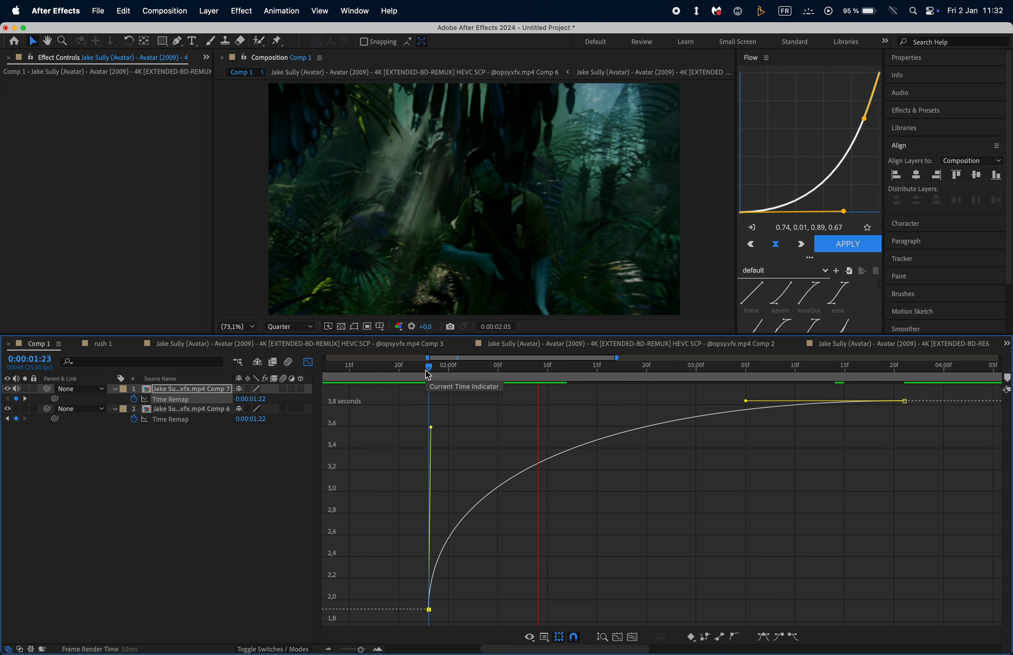
key("space")
left_click(307, 362)
- End the work area at the second clip's end, 0:00:03:21, trim Comp 1 to it and preview the sequence
left_click_drag(327, 368, 543, 428)
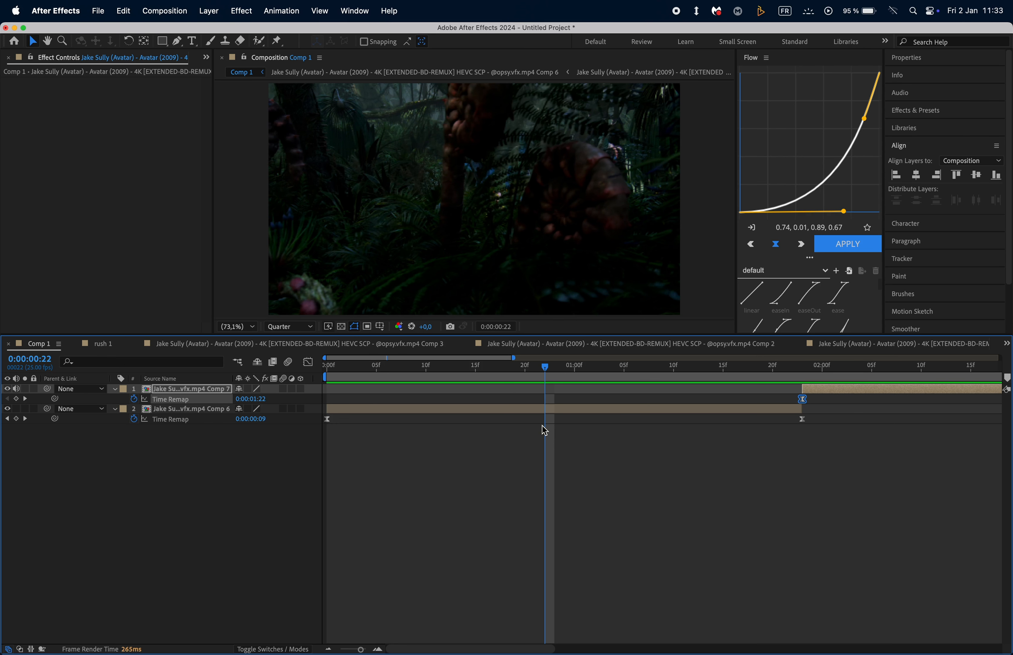
scroll(542, 425, "down", 4)
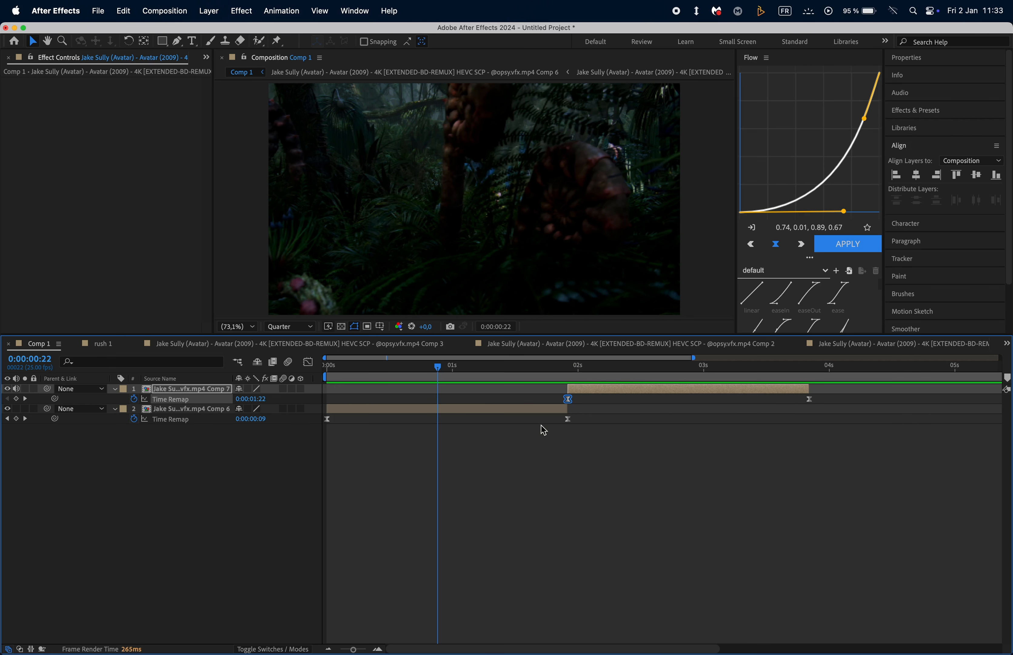
left_click(809, 378)
key("n")
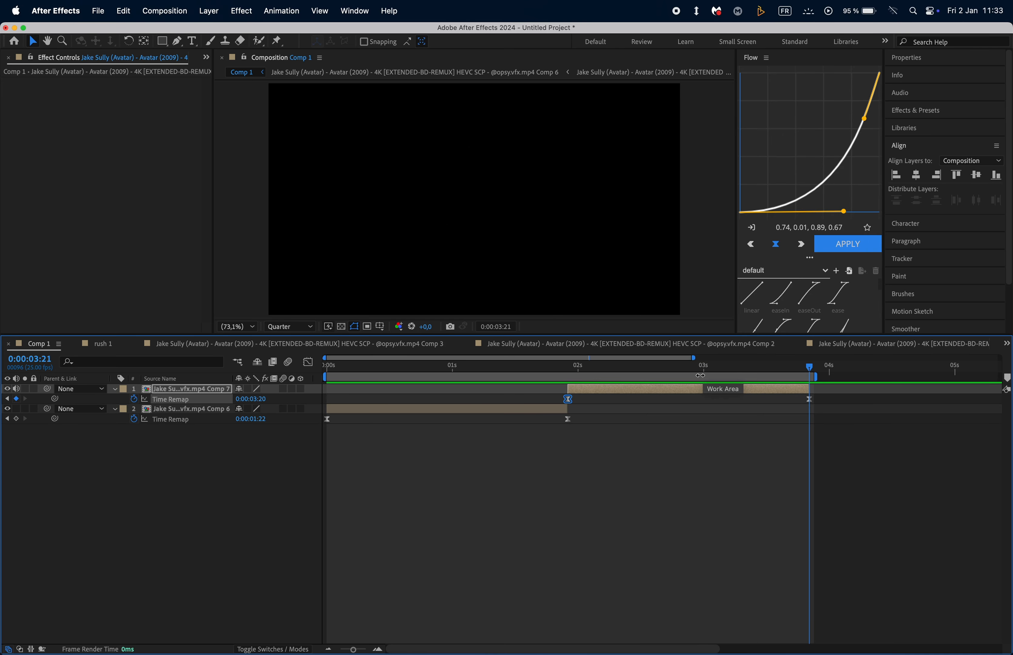
right_click(693, 377)
left_click(732, 412)
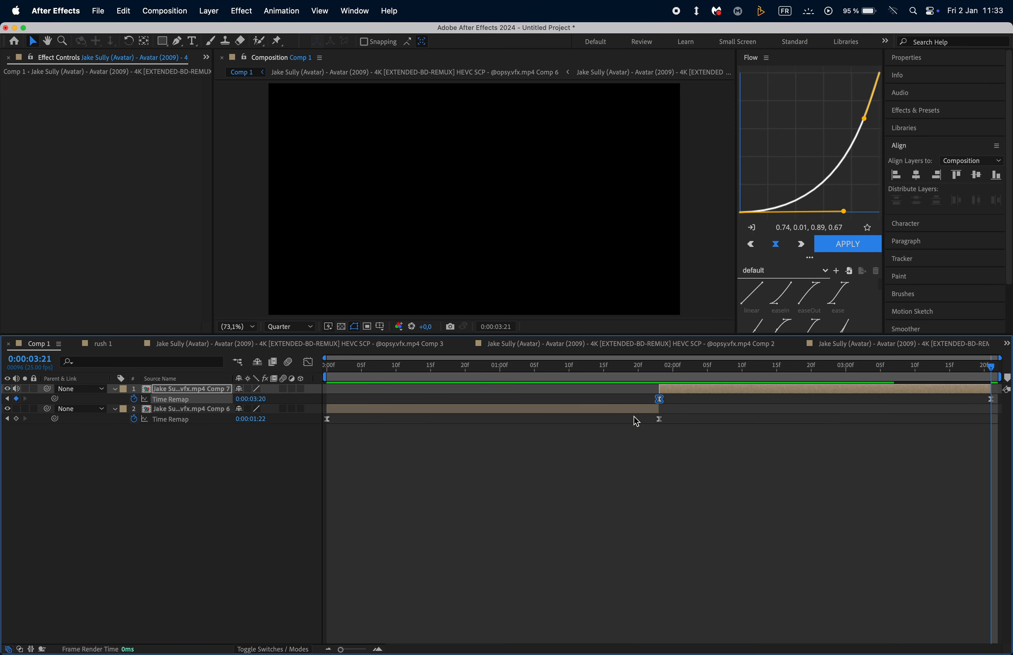
key("space")
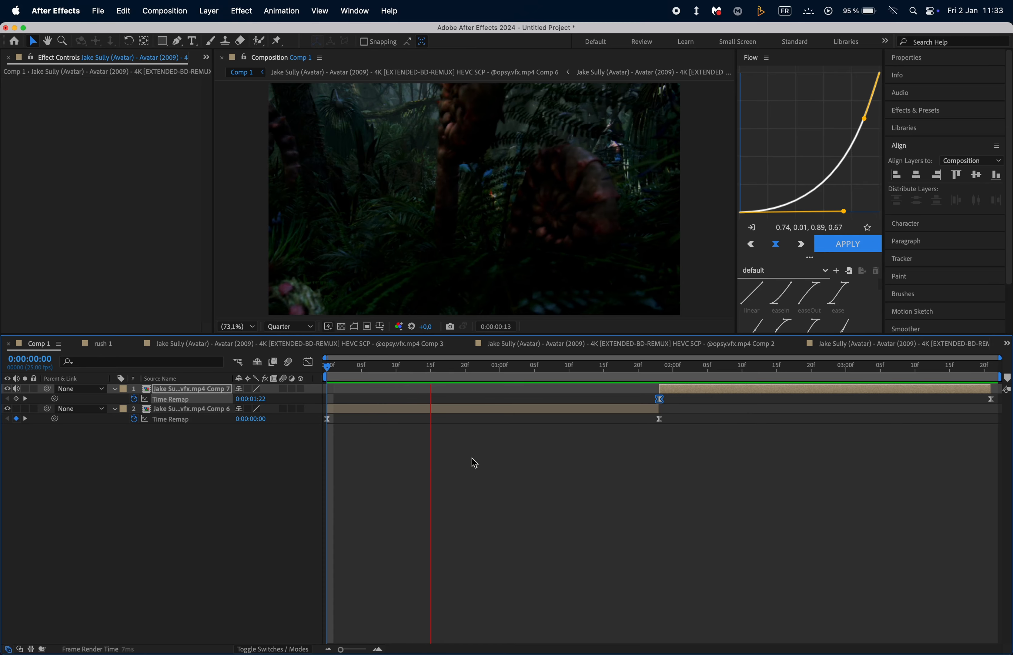
key("space")
- Rename the first clip's layer as Rush 1 and the second clip's layer as Rush 2
right_click(174, 411)
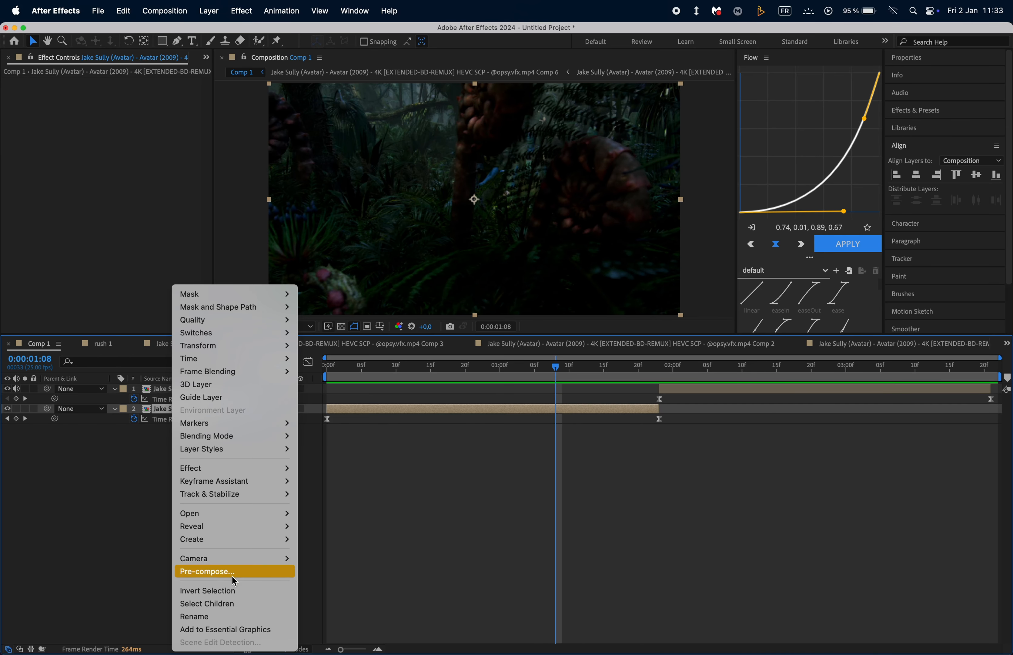
left_click(210, 618)
type("Rush")
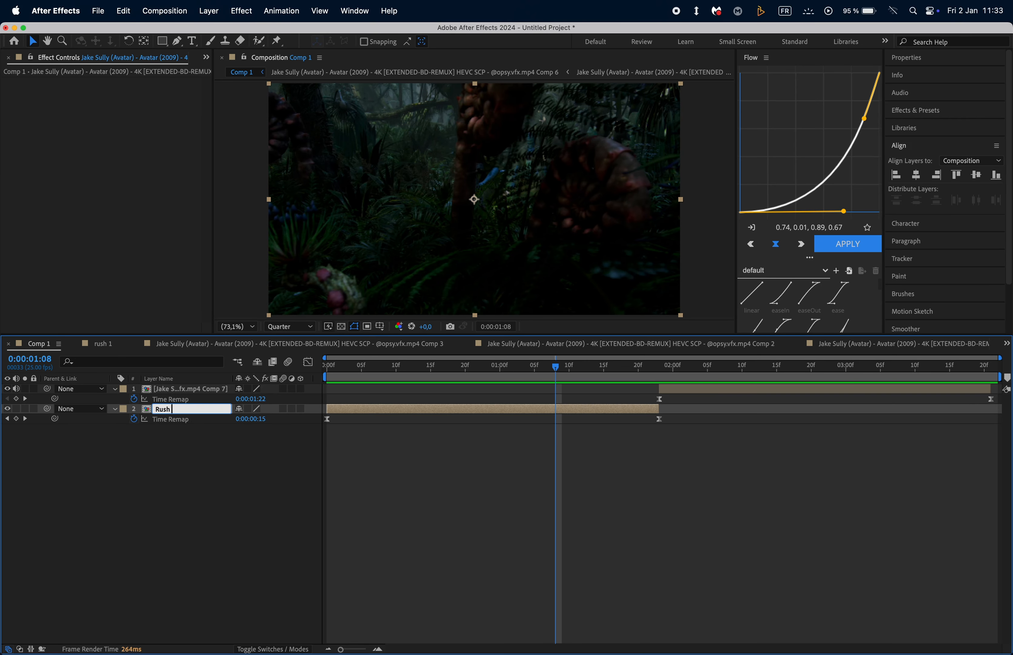
type(" 1")
right_click(192, 397)
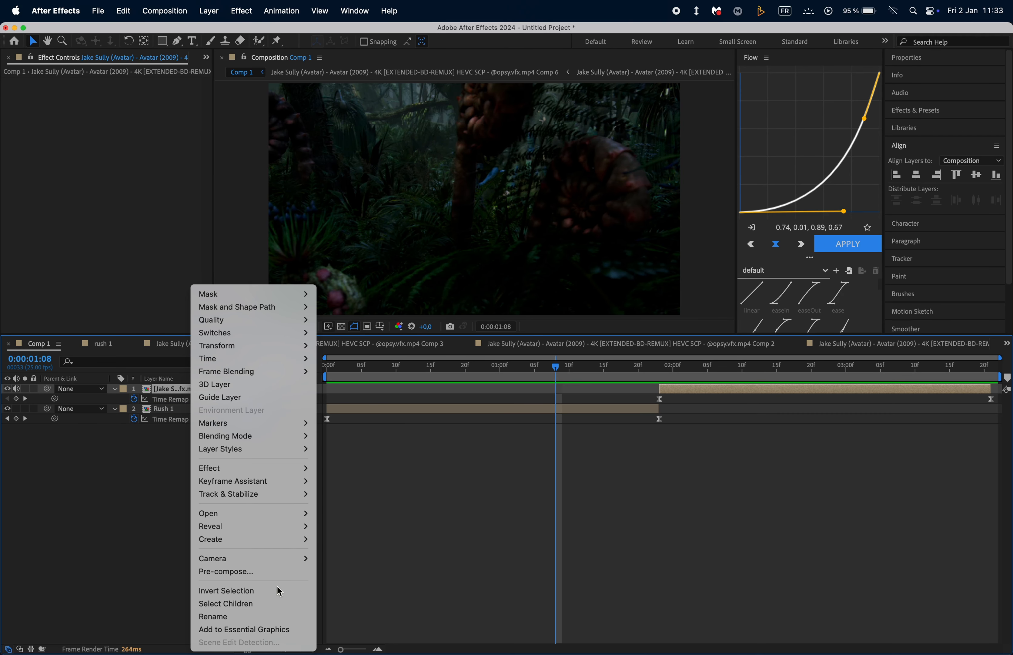
left_click(245, 622)
type("Rush")
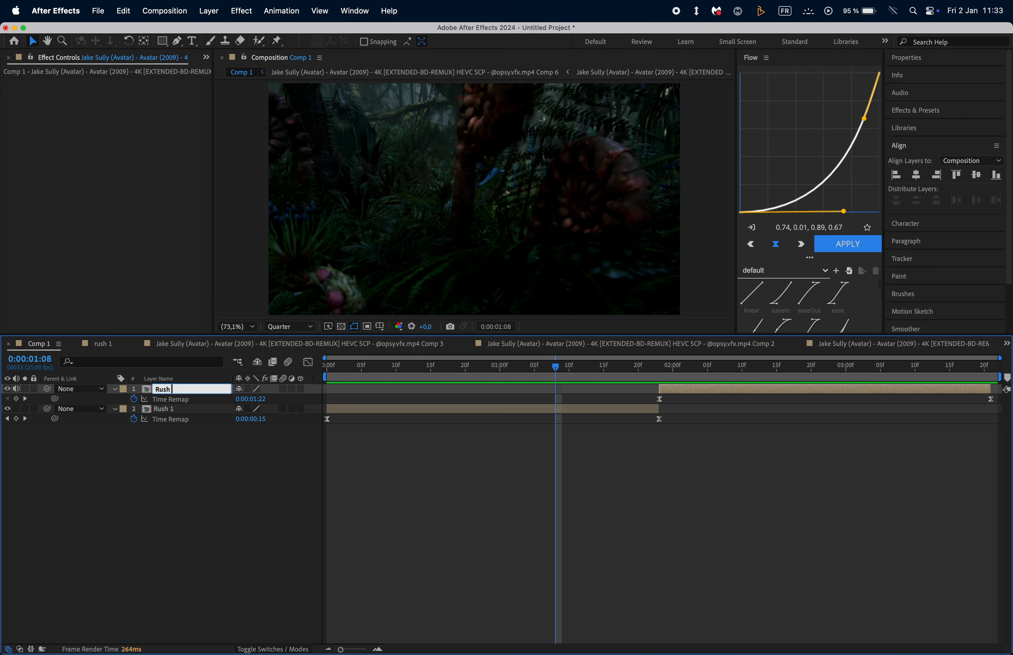
type(" 2")
key("Return")
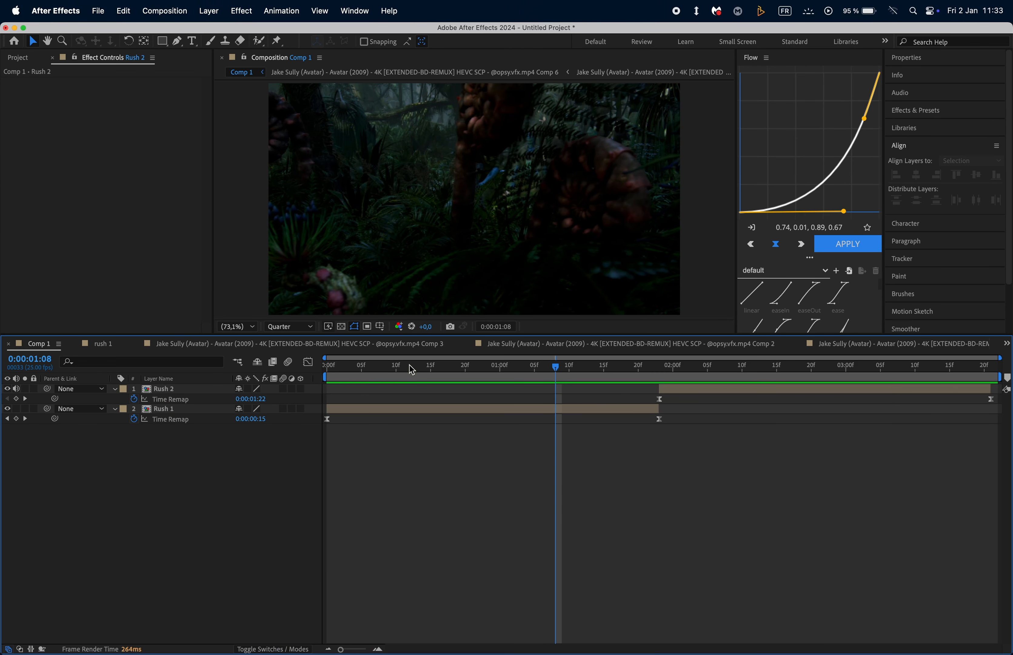
- Preview Comp 1 from the start and add a new adjustment layer above the Rush 2 layer
key("Home")
key("space")
key("space")
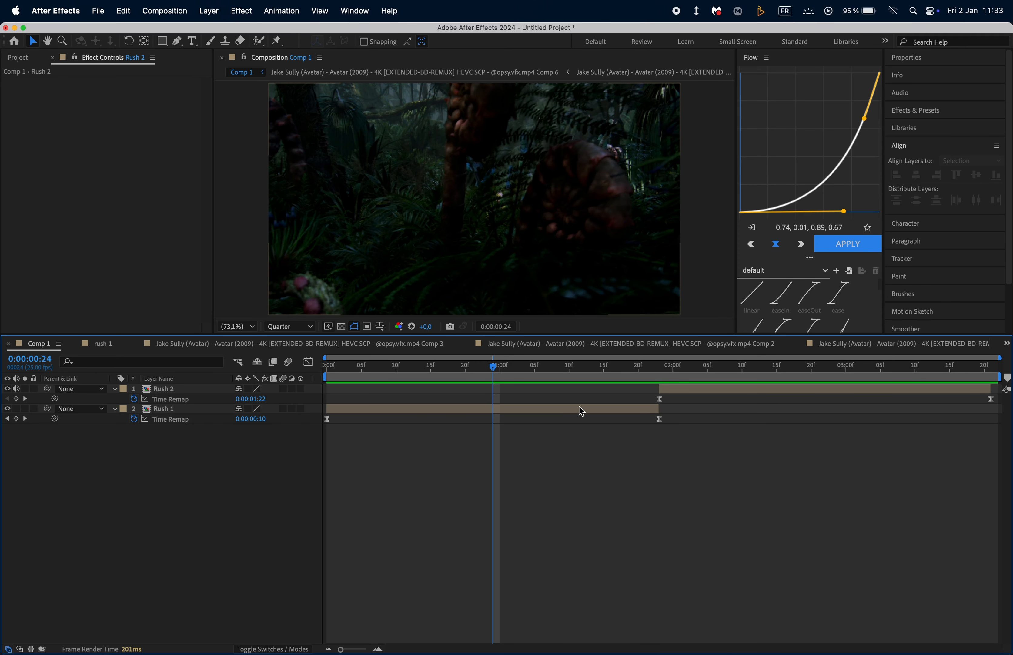
left_click(672, 391)
left_click(208, 11)
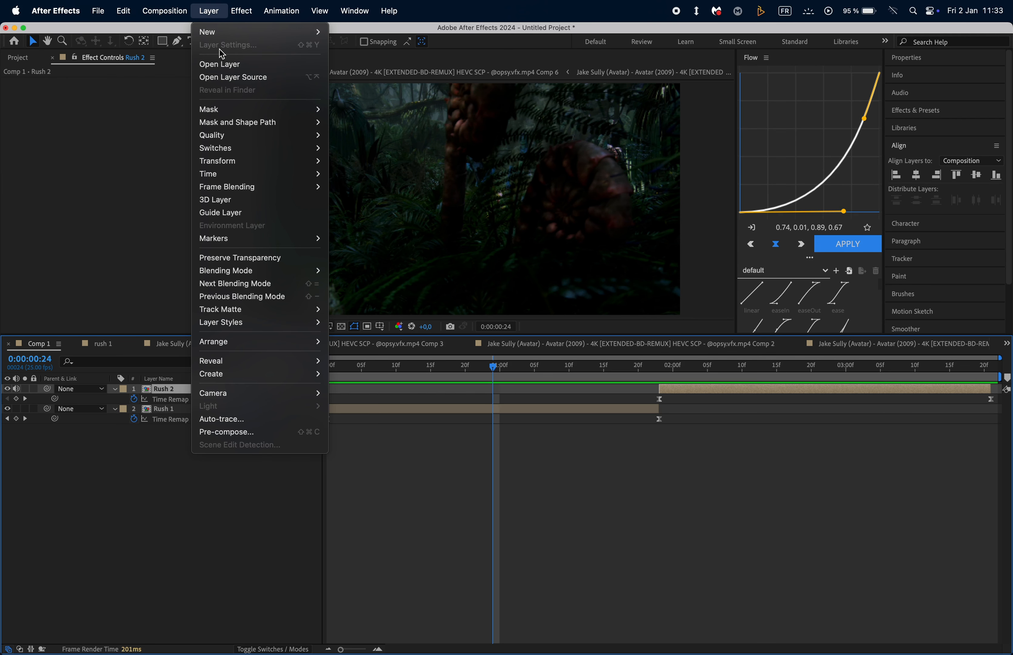
mouse_move(213, 31)
left_click(366, 102)
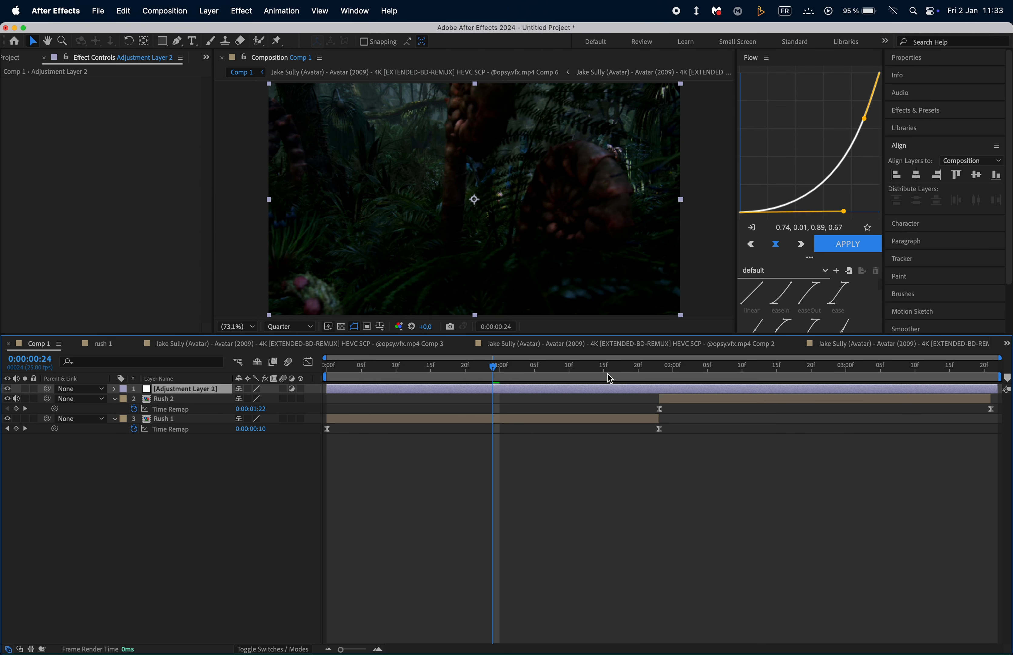
- Split the adjustment layer at 0:00:01:12 and at the cut at 0:00:01:23, and delete the pieces outside this range
left_click(655, 368)
key("super+Right")
key("super+Left")
key("super+Left")
key("super+Left")
key("super+Left")
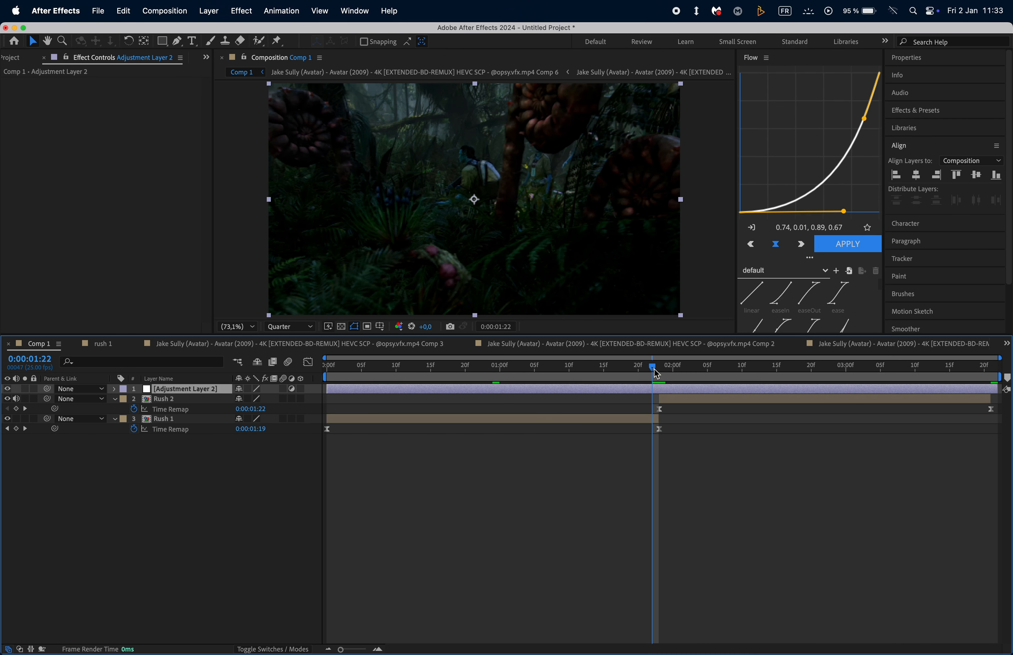
key("super+Left")
key("super+Left")
key("super+Left")
key("super+Left")
key("super+Left")
key("super+Left")
key("super+Left")
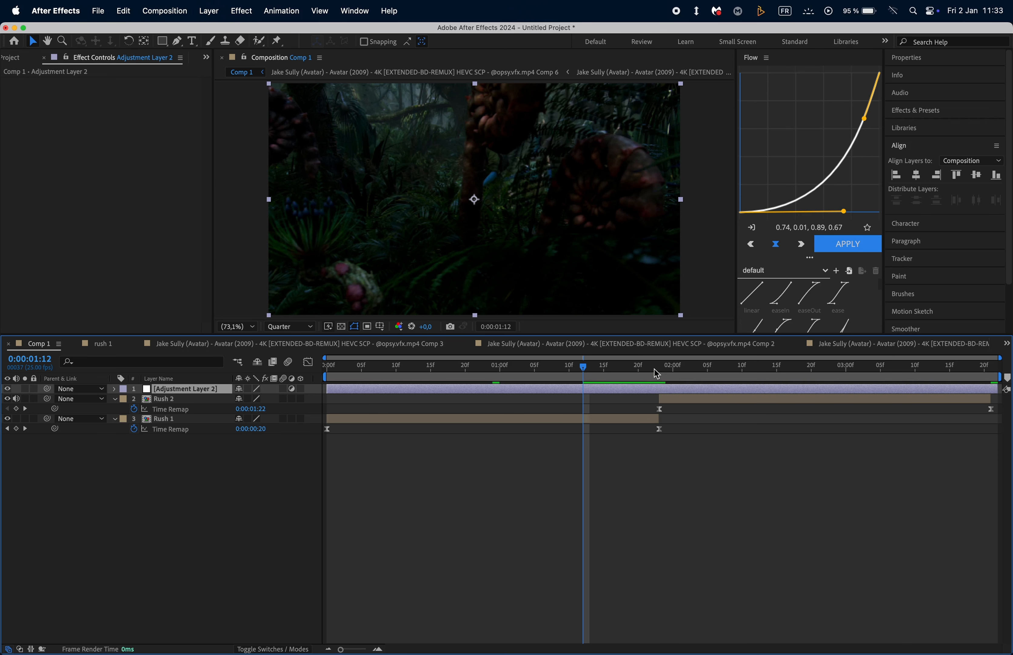
key("super+shift+d")
left_click(661, 366)
key("super+shift+d")
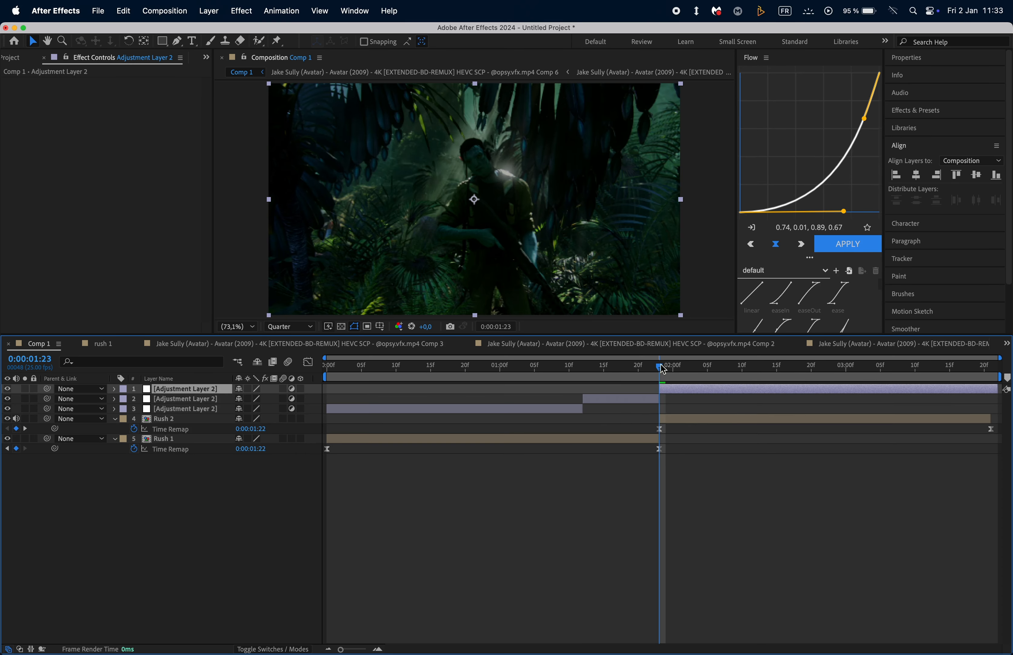
key("Delete")
left_click(560, 403)
key("Delete")
- Move the adjustment layer earlier over Rush 1 so that it ends at 0:00:01:15, and collapse both clips' keyframe properties
left_click_drag(640, 390, 526, 394)
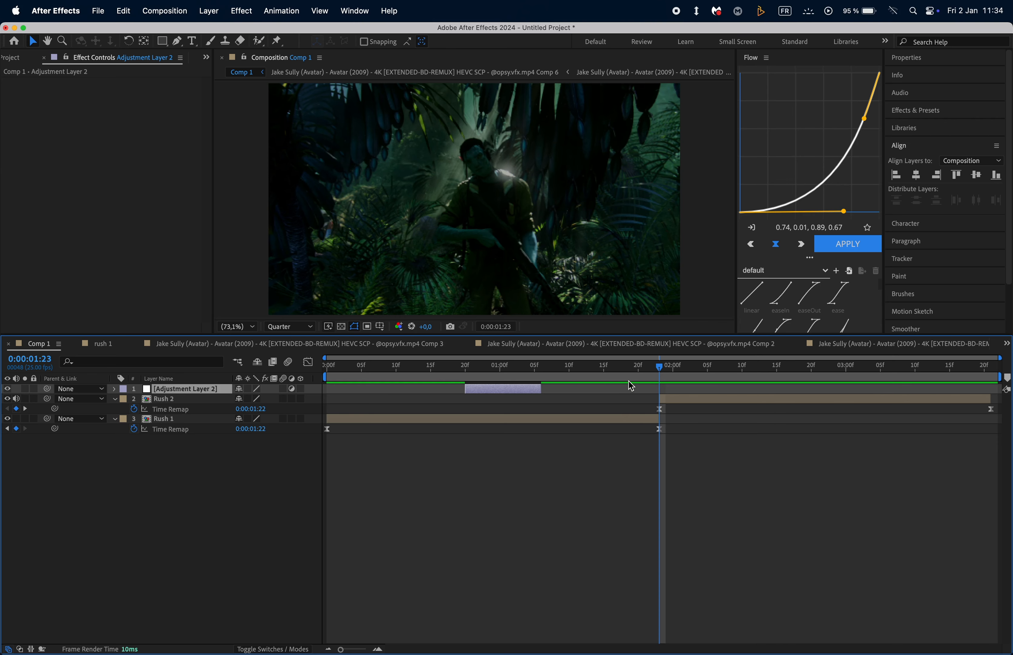
key("Page_Up")
key("Page_Up")
key("Page_Up")
key("Page_Up")
key("Page_Up")
key("Page_Up")
key("Page_Up")
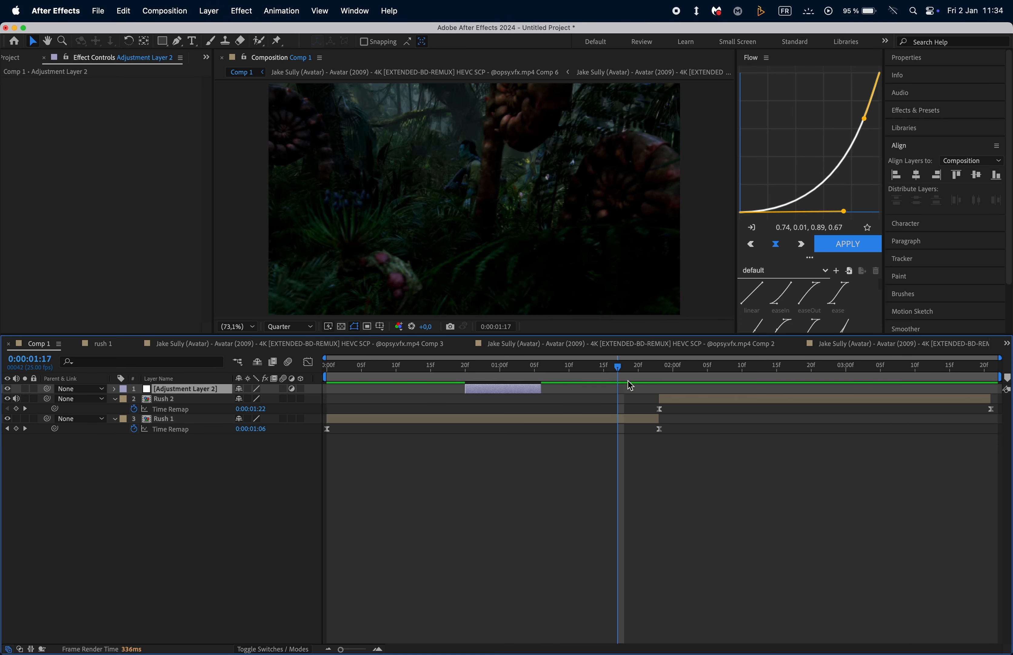
key("Page_Up")
left_click(651, 426)
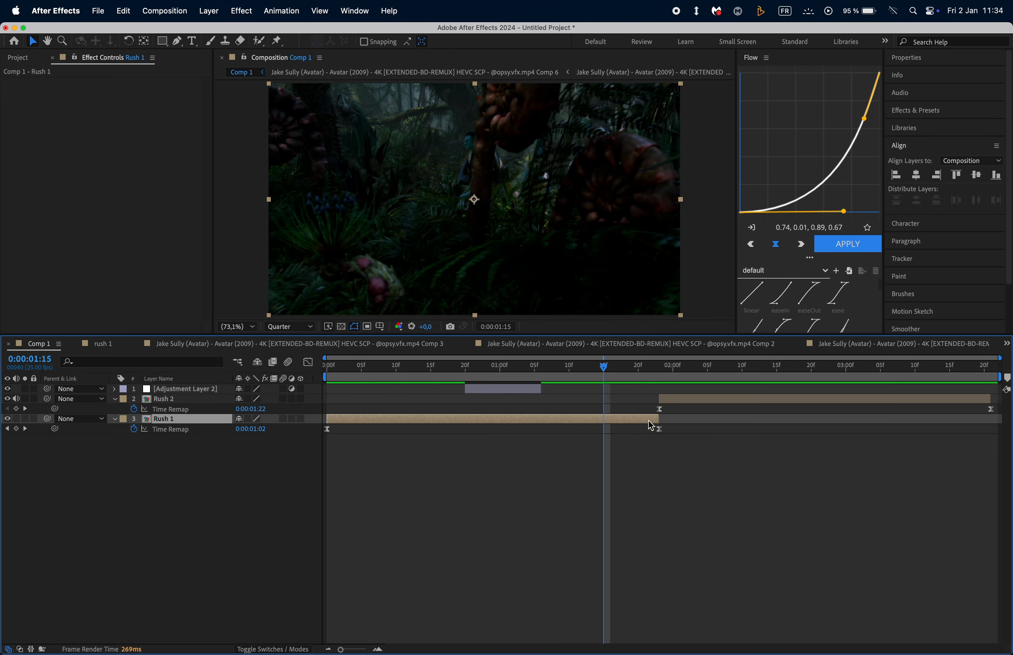
left_click_drag(518, 392, 581, 402)
left_click(634, 421)
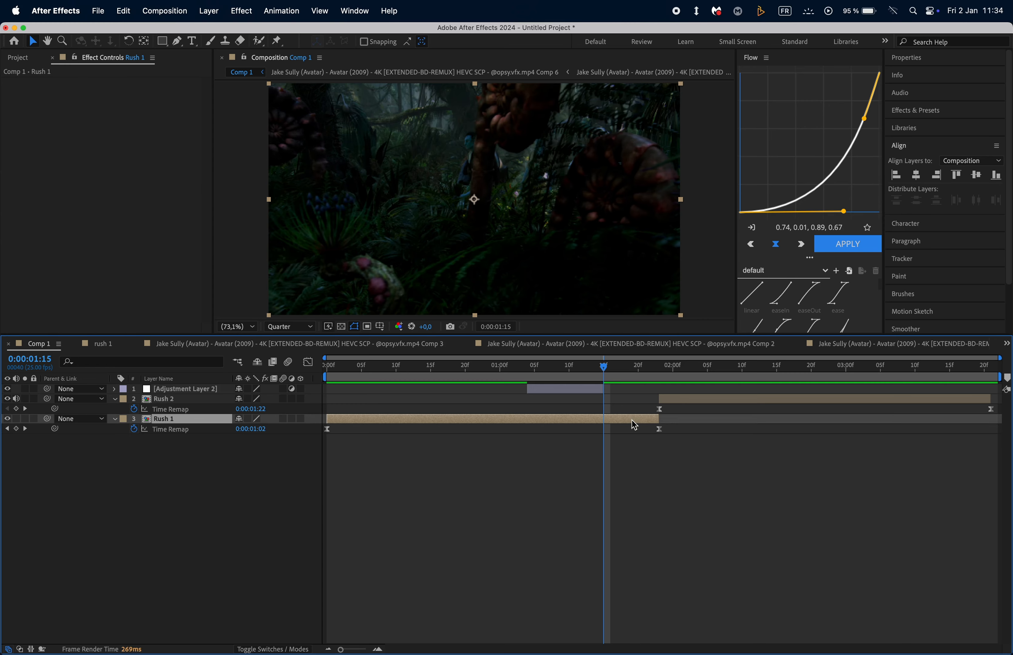
left_click(671, 401)
key("u")
- Apply S_BlurMoCurves to the adjustment layer and enable Shift X keyframing at the layer's start, 0:00:01:04
left_click(574, 389)
left_click(528, 367)
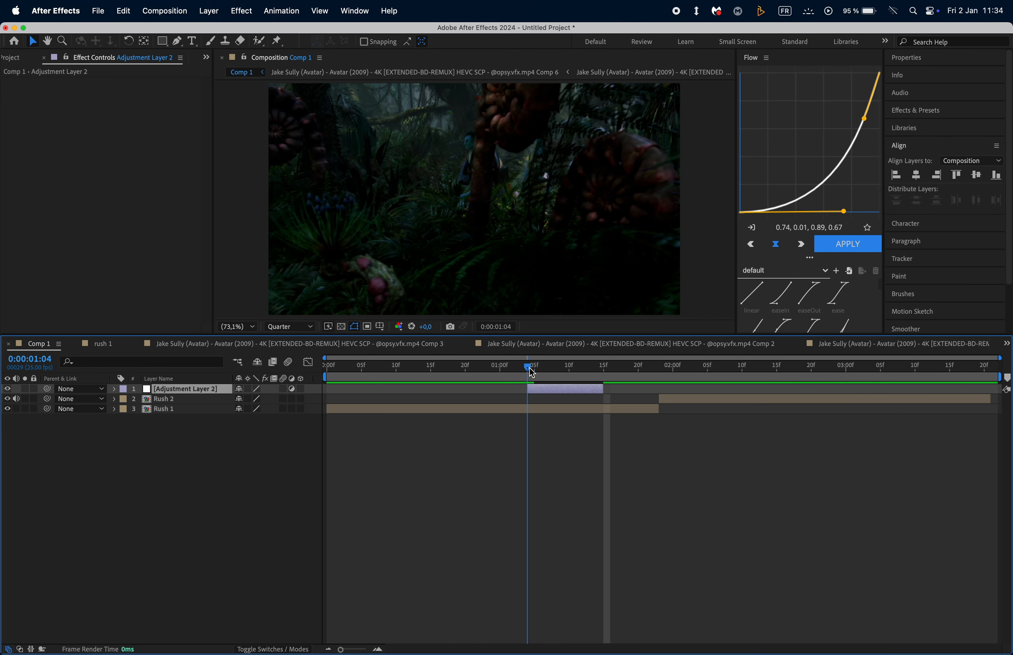
key("ctrl+space")
type("curv")
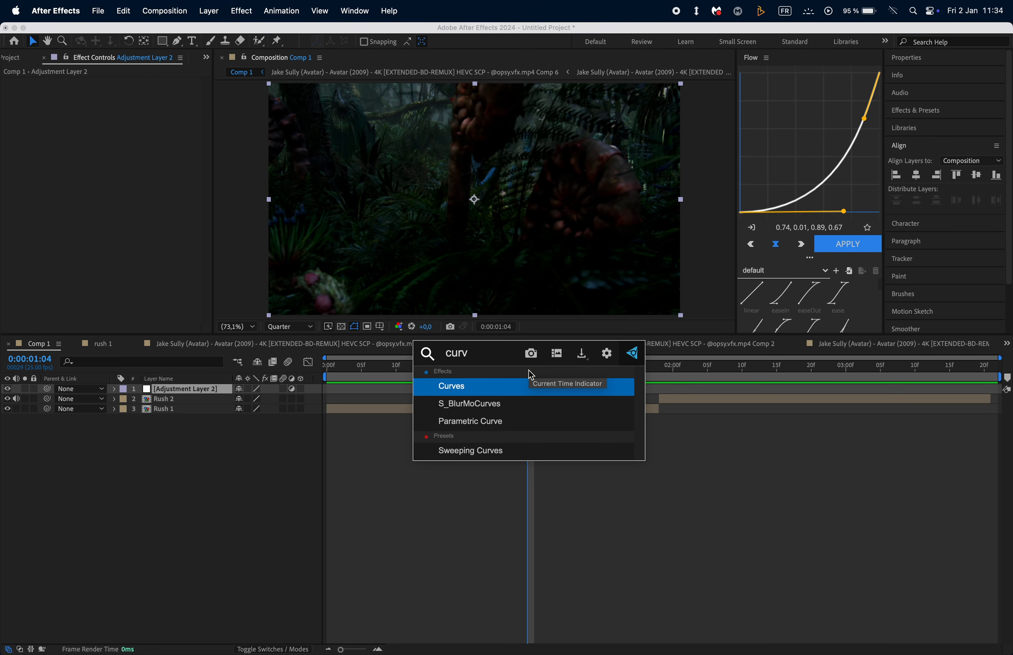
key("Down")
left_click(503, 405)
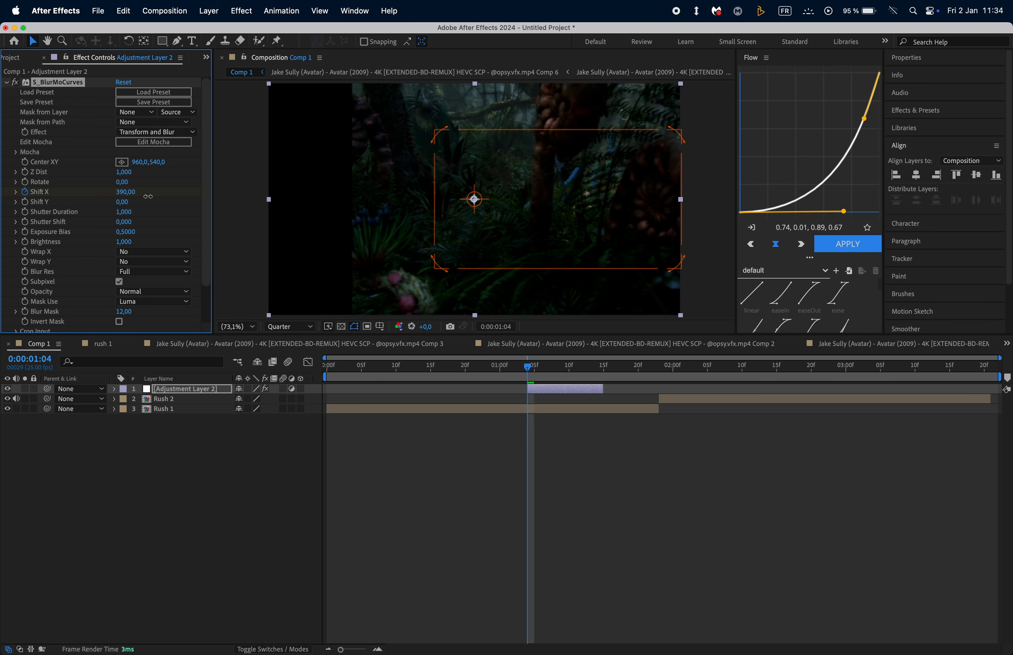
- Set Wrap X and Wrap Y of S_BlurMoCurves to Reflect and keyframe Shift X at -960 at 0:00:01:14
left_click(158, 252)
left_click(149, 291)
left_click(158, 262)
left_click(153, 305)
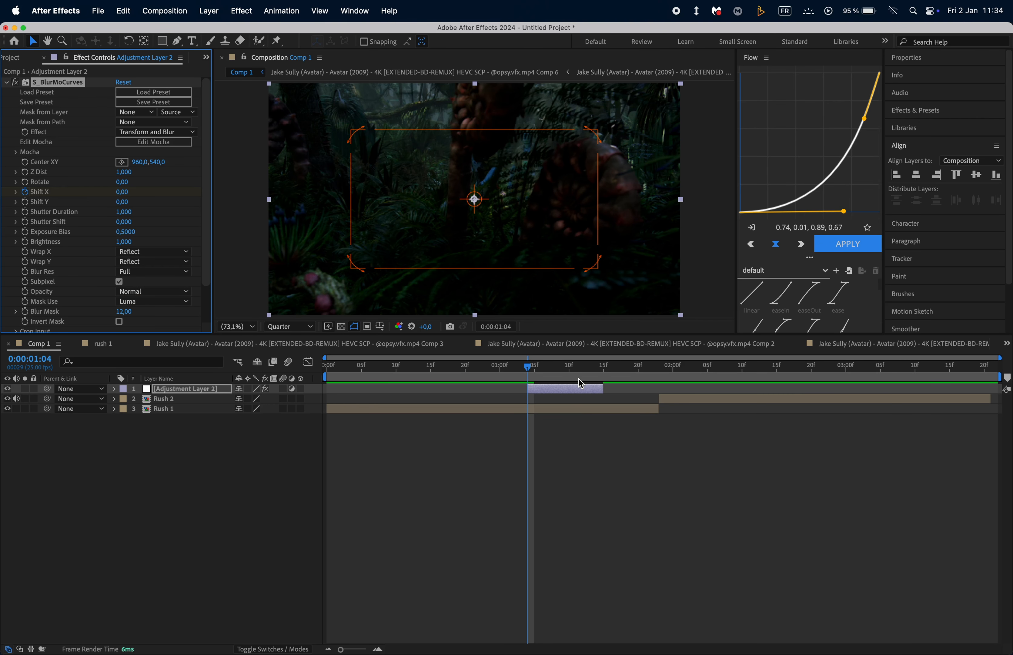
left_click(597, 375)
left_click_drag(123, 194, 92, 194)
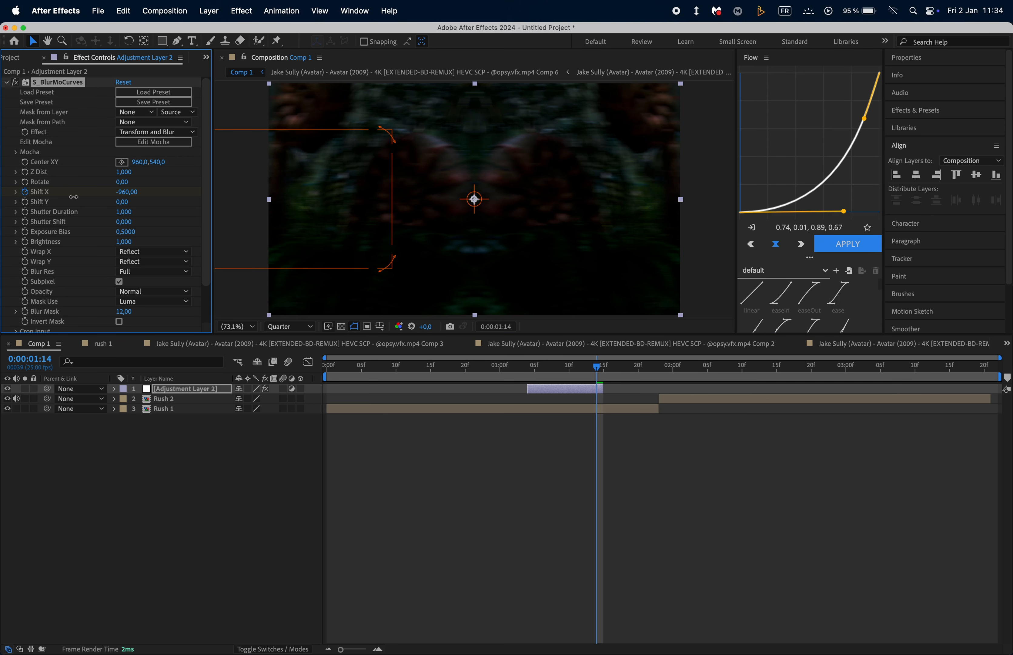
- Set Wrap Y to No and keep Wrap X on Reflect for the horizontal movement
left_click(129, 263)
left_click(134, 274)
left_click(133, 253)
left_click(134, 264)
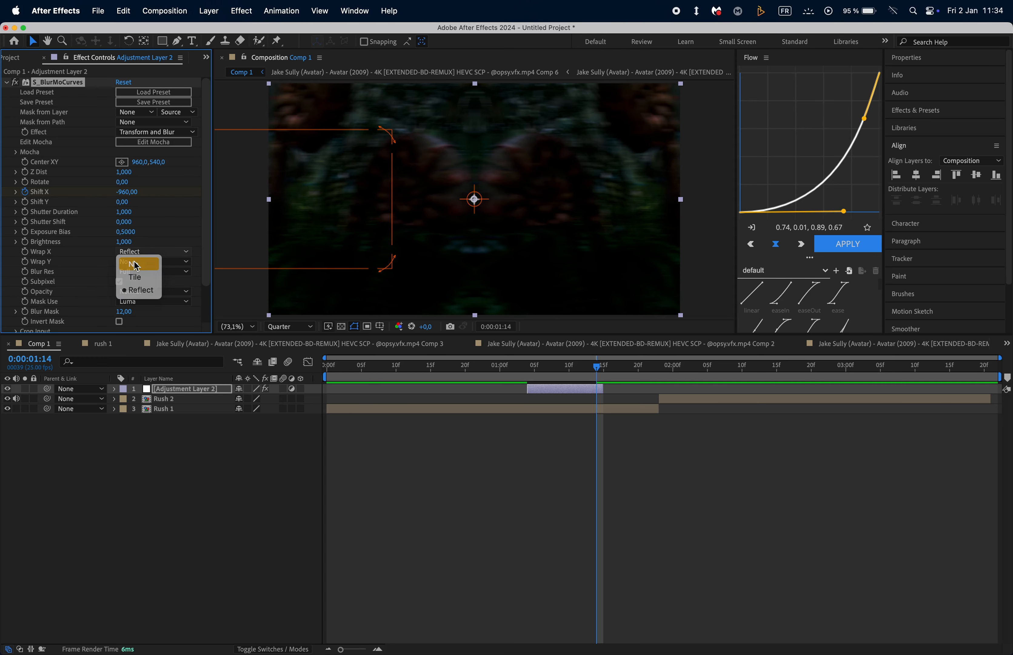
left_click(136, 262)
left_click(127, 292)
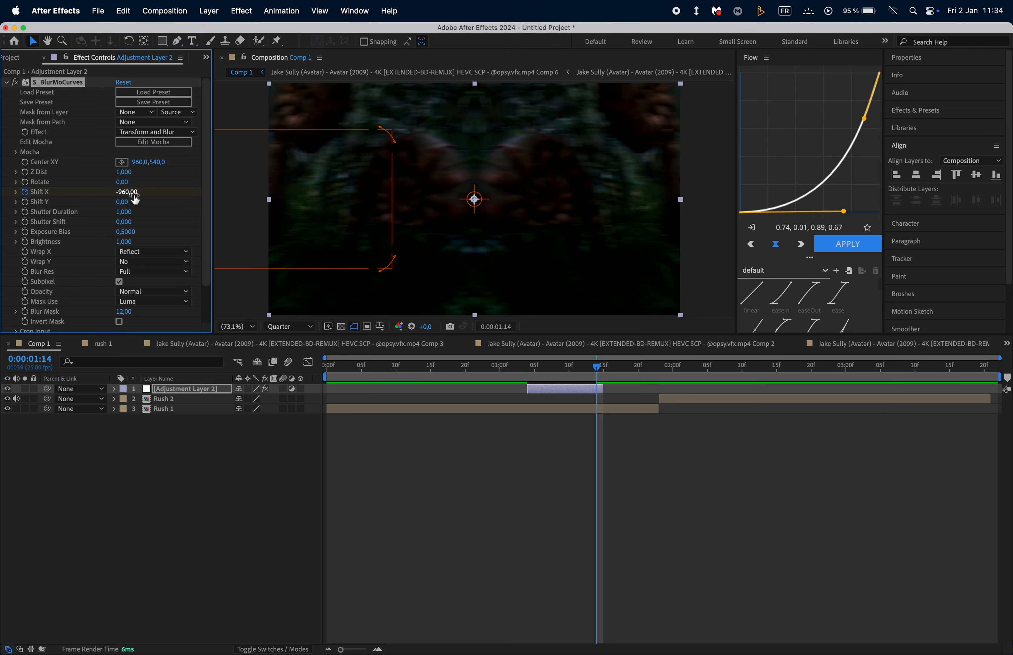
- Set the second Shift X keyframe to -1000 and move it to the adjustment layer's end at 0:00:01:15
type("-1000")
key("Return")
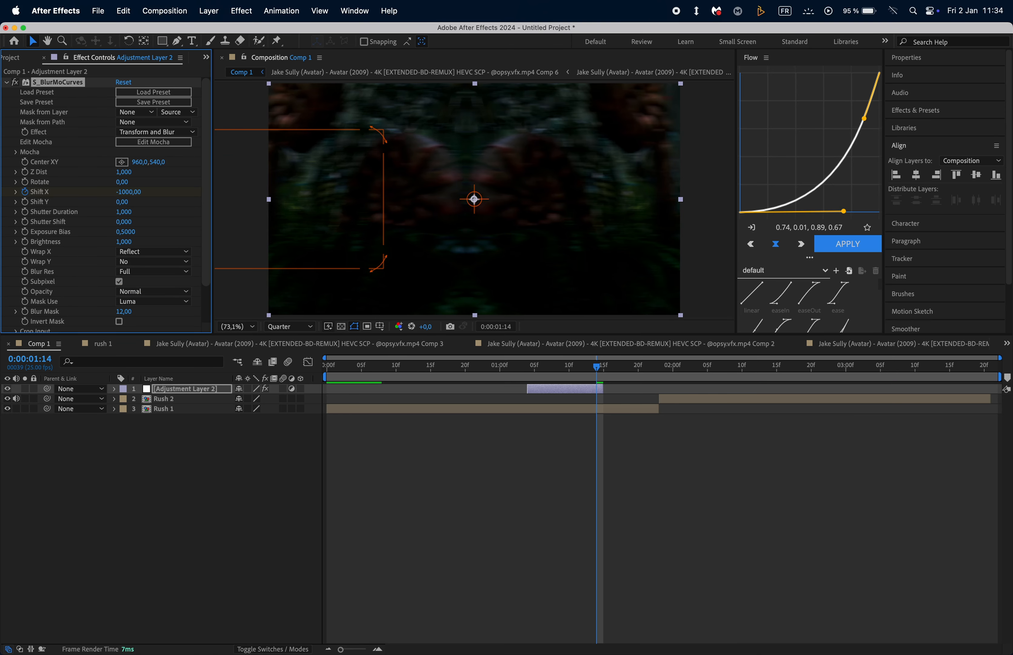
key("u")
left_click(597, 410)
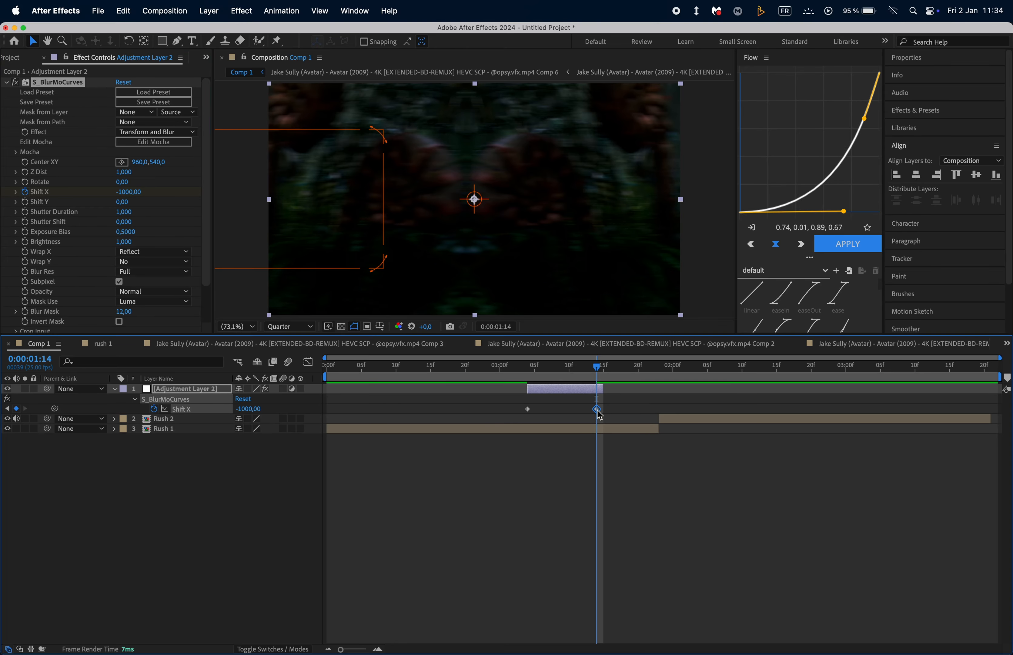
- Apply the Flow curve 0.74, 0.01, 1.00, 0.51 to both Shift X keyframes and show the fitted curve in the graph editor
left_click_drag(597, 409, 506, 406)
left_click_drag(863, 127, 901, 147)
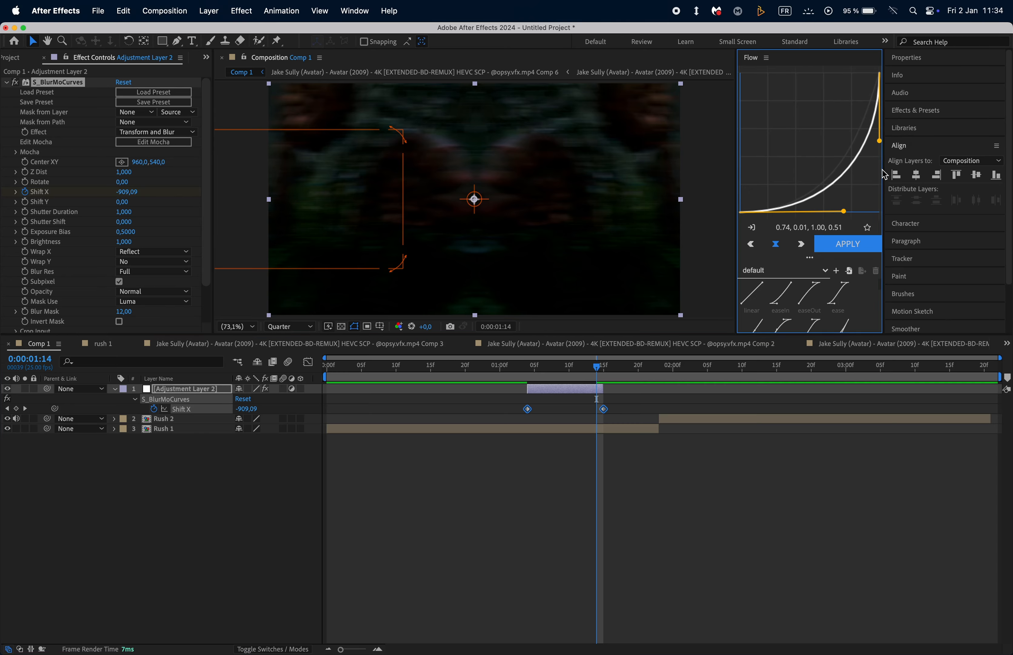
left_click(843, 245)
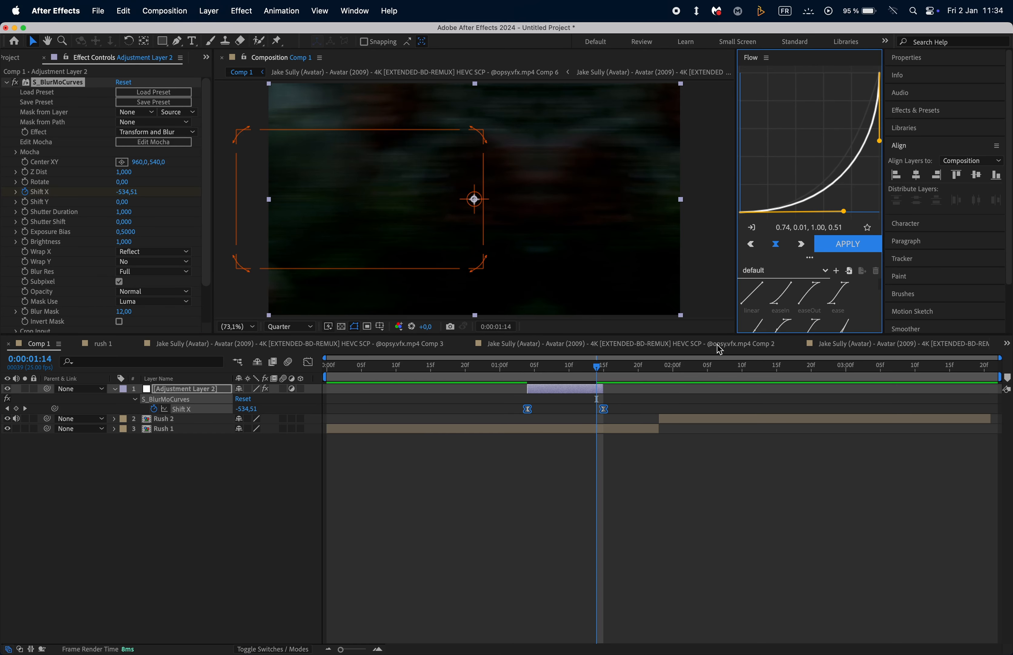
left_click(308, 362)
left_click(632, 637)
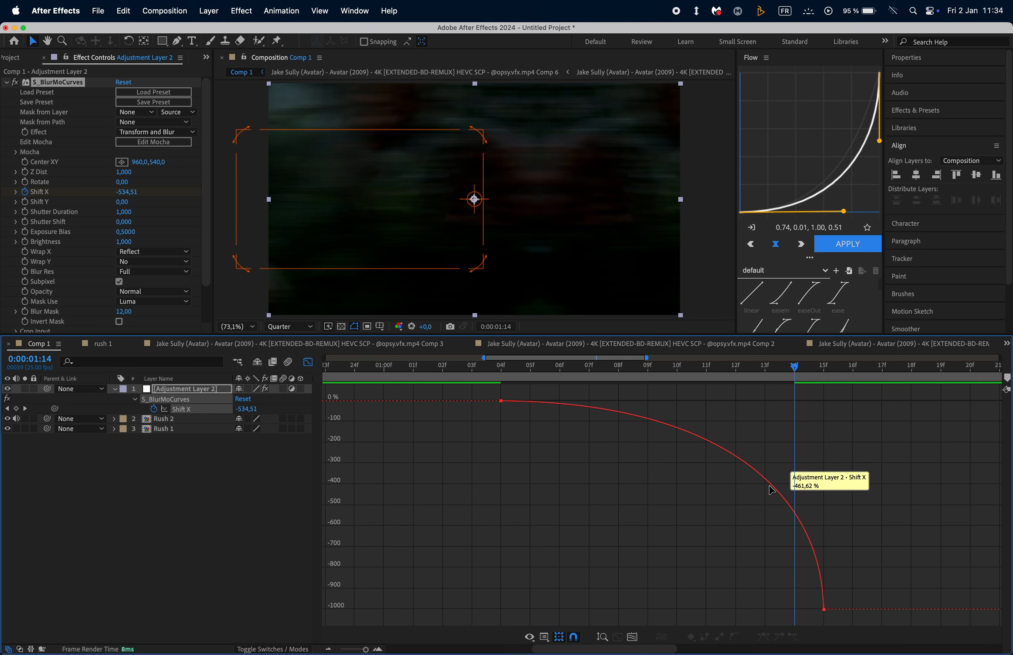
- Leave the graph editor and play back the Shift X transition between Rush 1 and Rush 2 from before 0:00:01:04
left_click(307, 366)
left_click(501, 367)
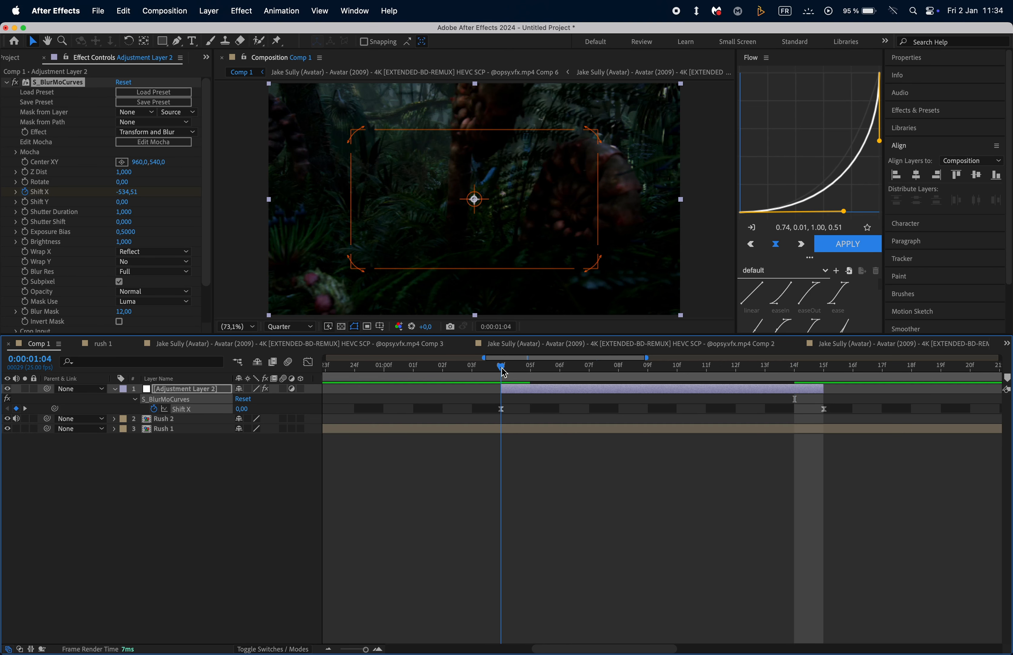
key("space")
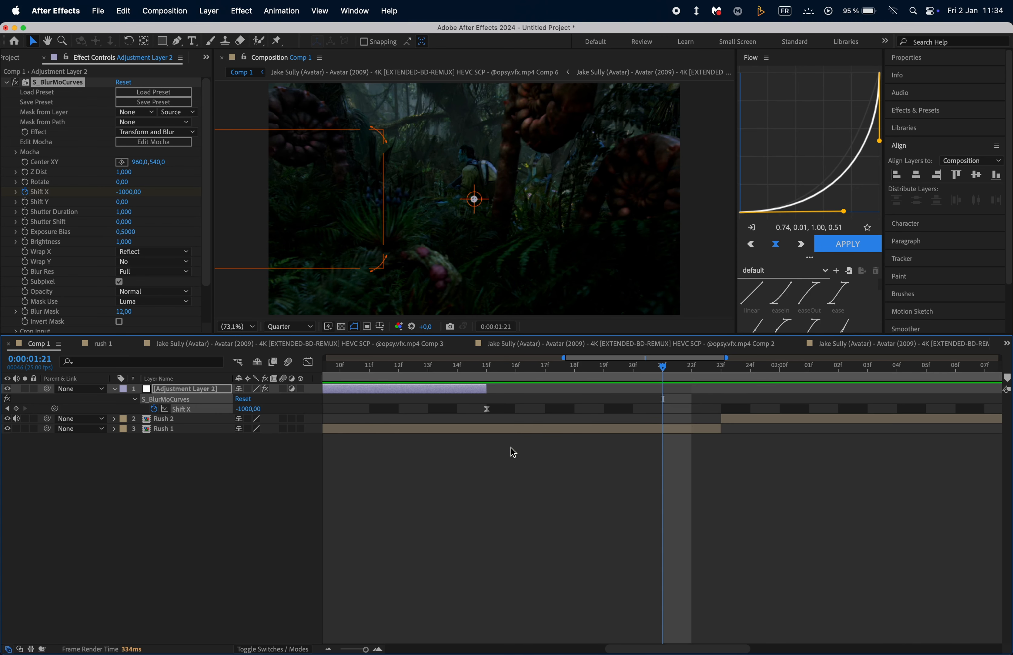
scroll(511, 448, "down", 3)
scroll(517, 430, "left", 5)
left_click(500, 366)
key("space")
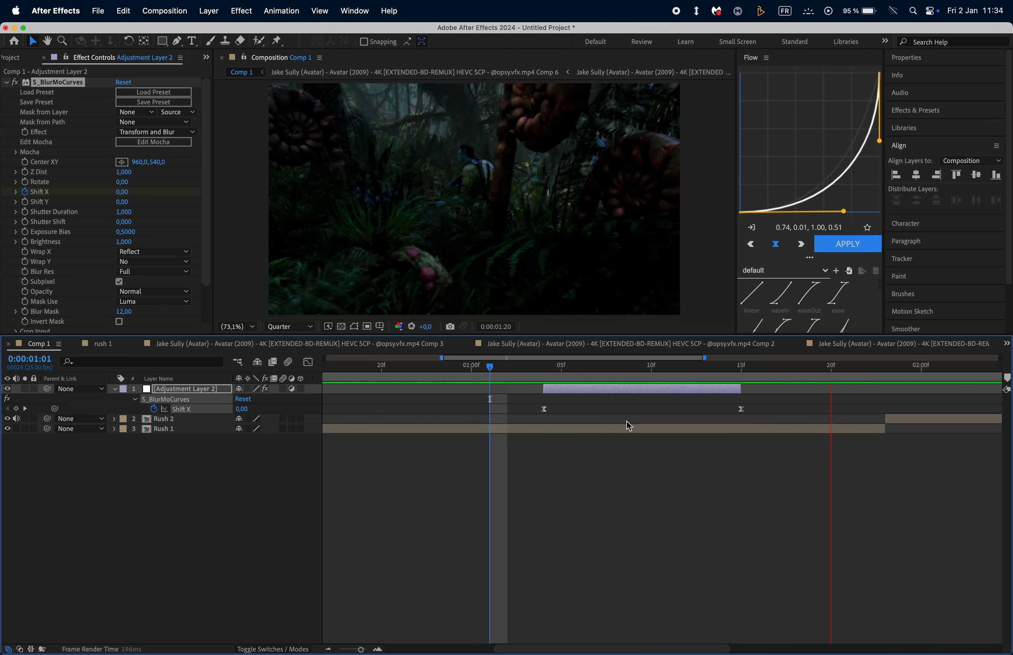
key("space")
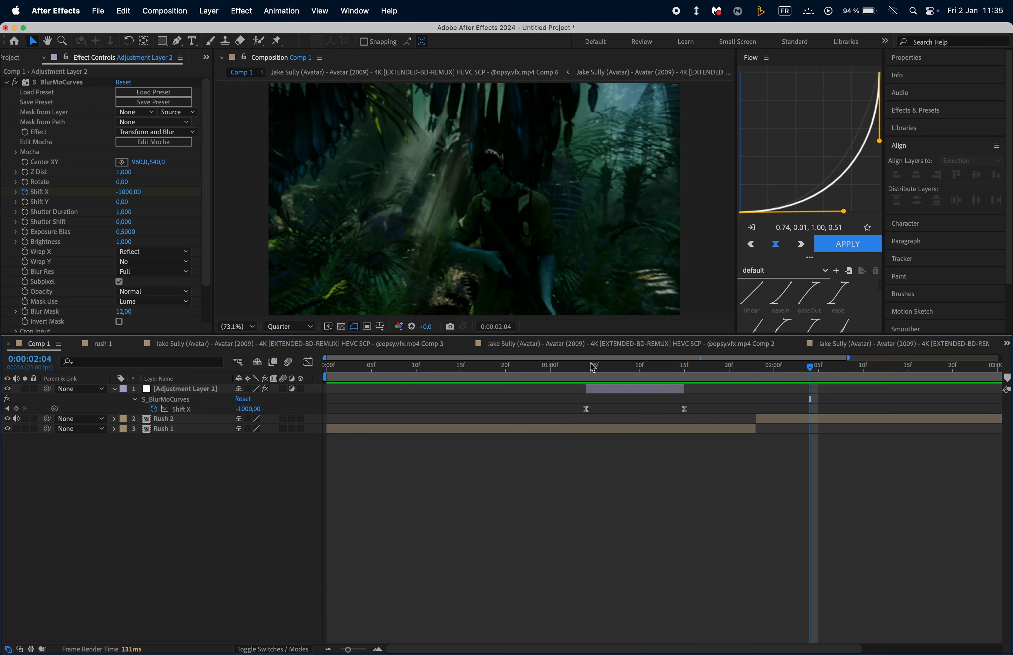
- Duplicate Rush 1, split the copy at 0:00:01:15 and delete the part before the split
left_click_drag(590, 367, 612, 390)
left_click(597, 427)
key("ctrl+d")
left_click(684, 367)
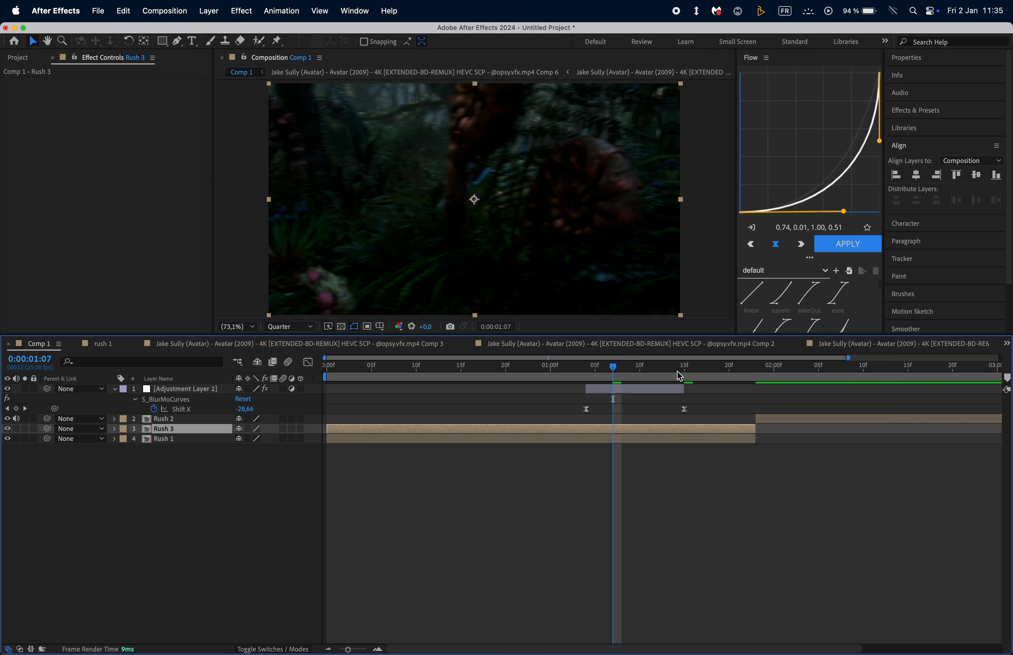
key("ctrl+shift+d")
left_click(647, 435)
key("Delete")
- Apply Minimax to the remaining piece of the copy with Radius 100 and Direction Just Horizontal, and play back the streaks
left_click(689, 441)
left_click(692, 431)
key("ctrl+space")
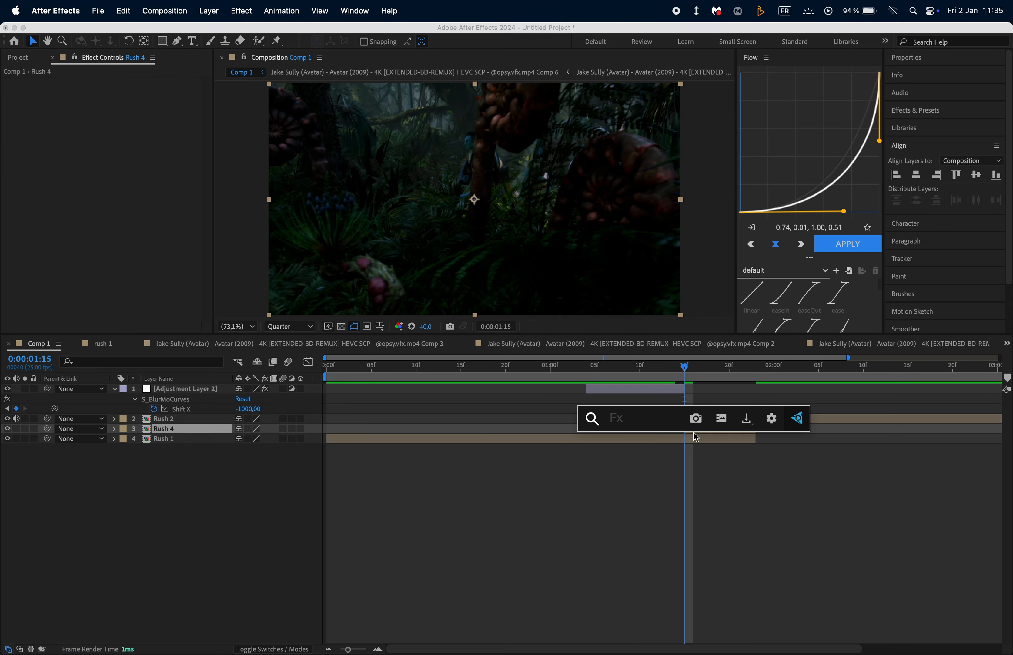
type("mini")
key("Return")
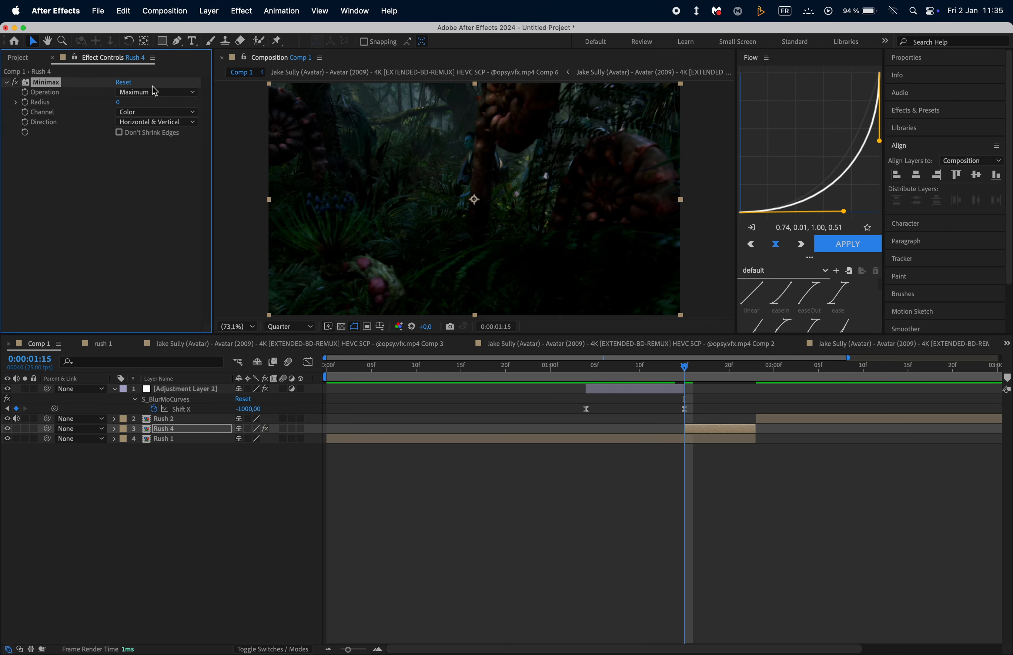
left_click_drag(119, 107, 122, 107)
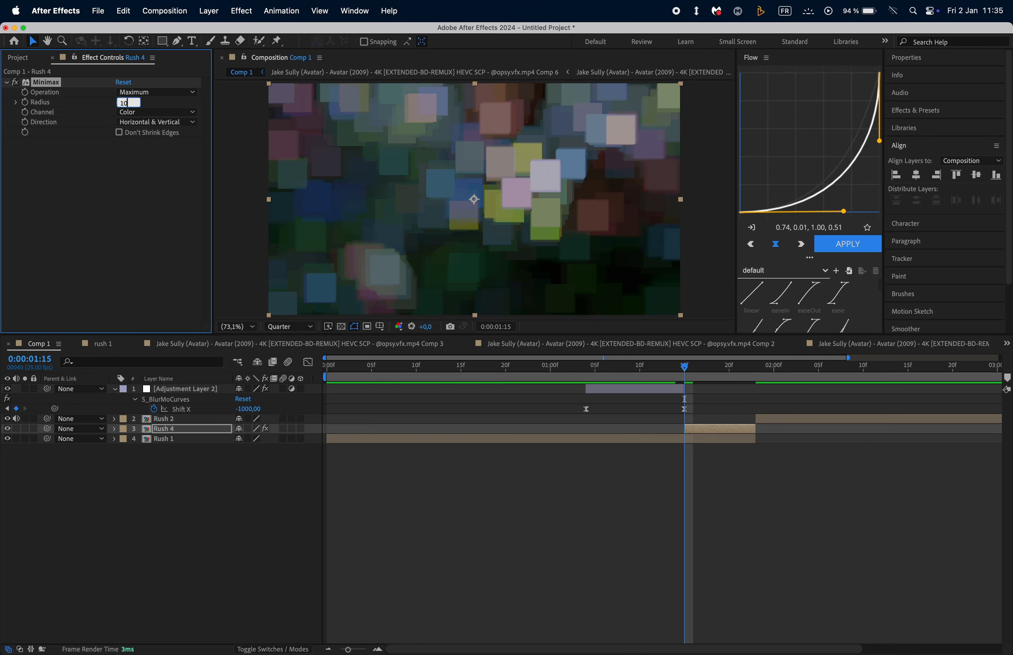
left_click(128, 122)
left_click(147, 154)
mouse_move(603, 367)
left_mouse_down()
mouse_move(720, 371)
mouse_move(573, 400)
left_mouse_up()
key("space")
- Add an adjustment layer above the Minimax clip and trim it to the clip's start at 0:00:01:15 and its end
left_click(684, 367)
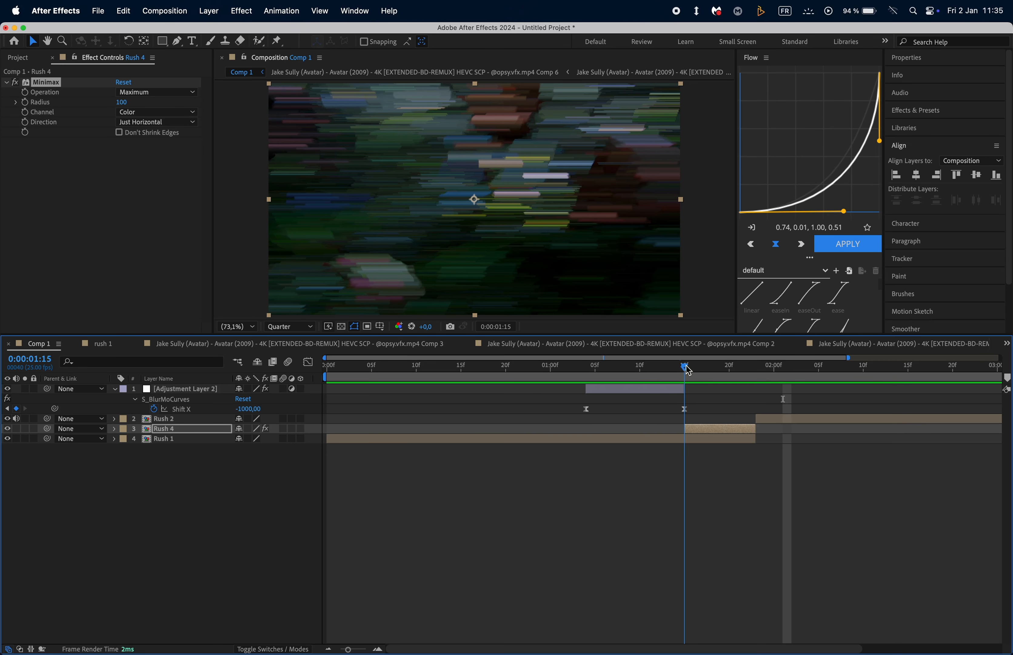
left_click(710, 432)
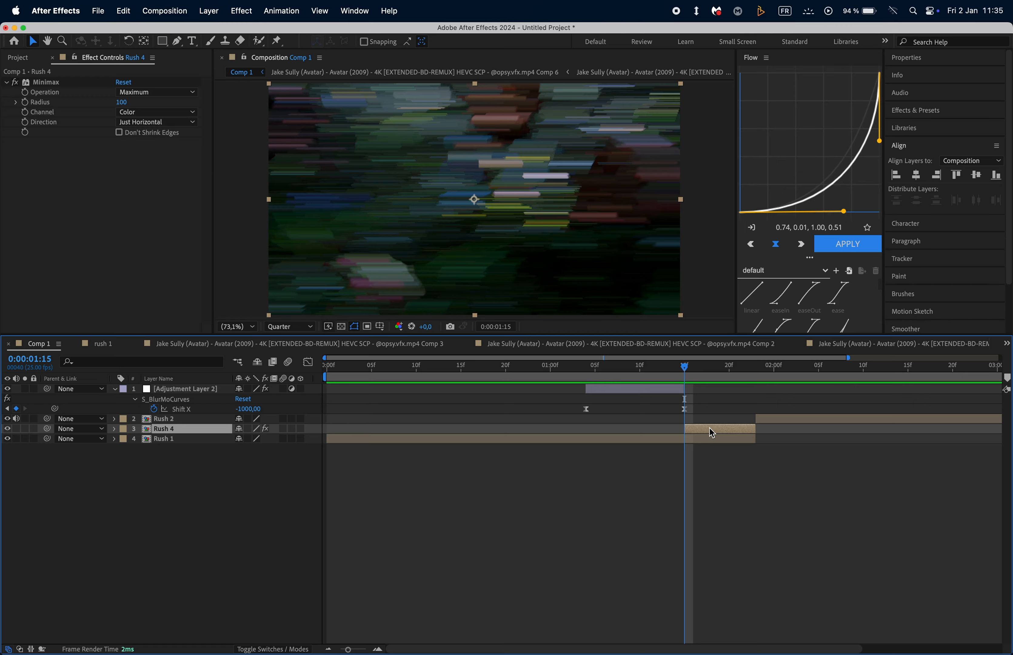
key("super+alt+y")
key("super+shift+d")
left_click(665, 436)
left_click(666, 440)
key("Delete")
left_click(690, 430)
key("Page_Down")
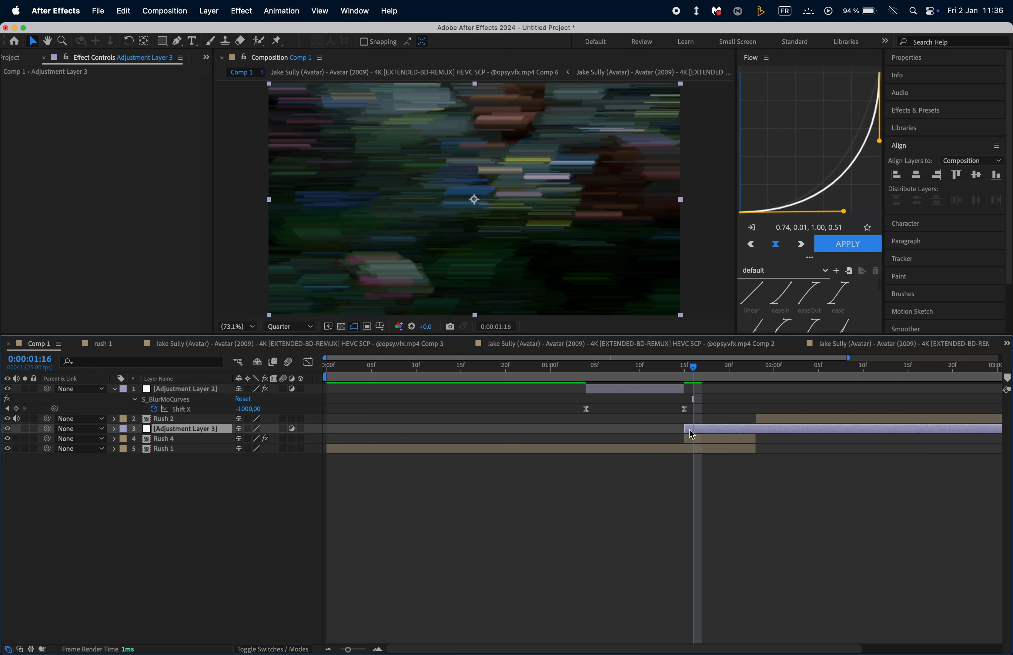
left_click(757, 367)
key("super+shift+d")
key("Delete")
- Apply the Offset effect to the new adjustment layer and set Shift Center To to 1724, 540
left_click(685, 367)
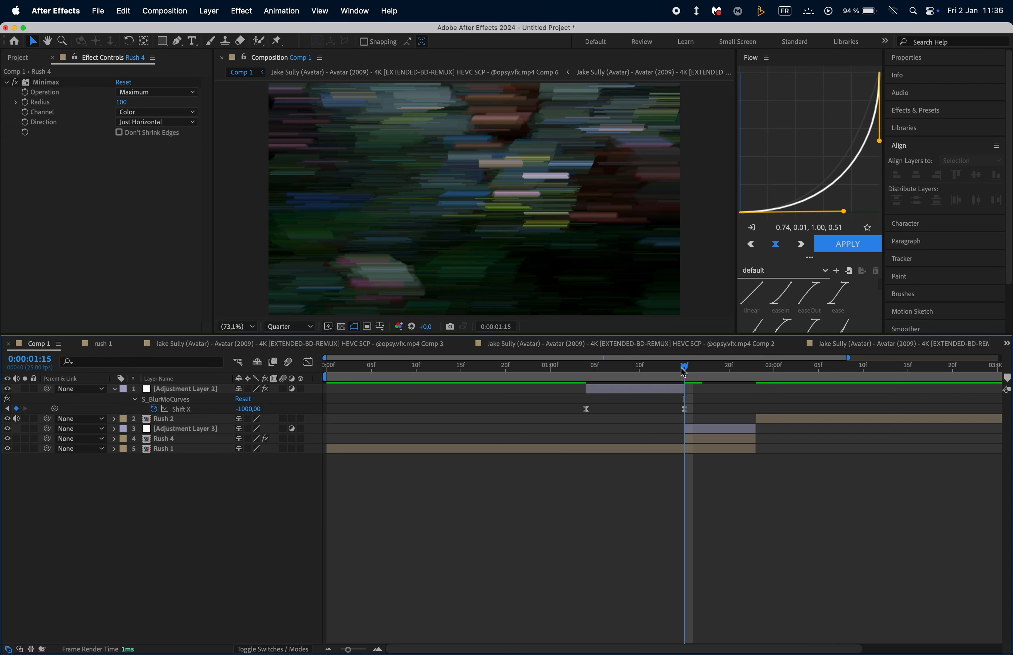
left_click(696, 430)
key("ctrl+space")
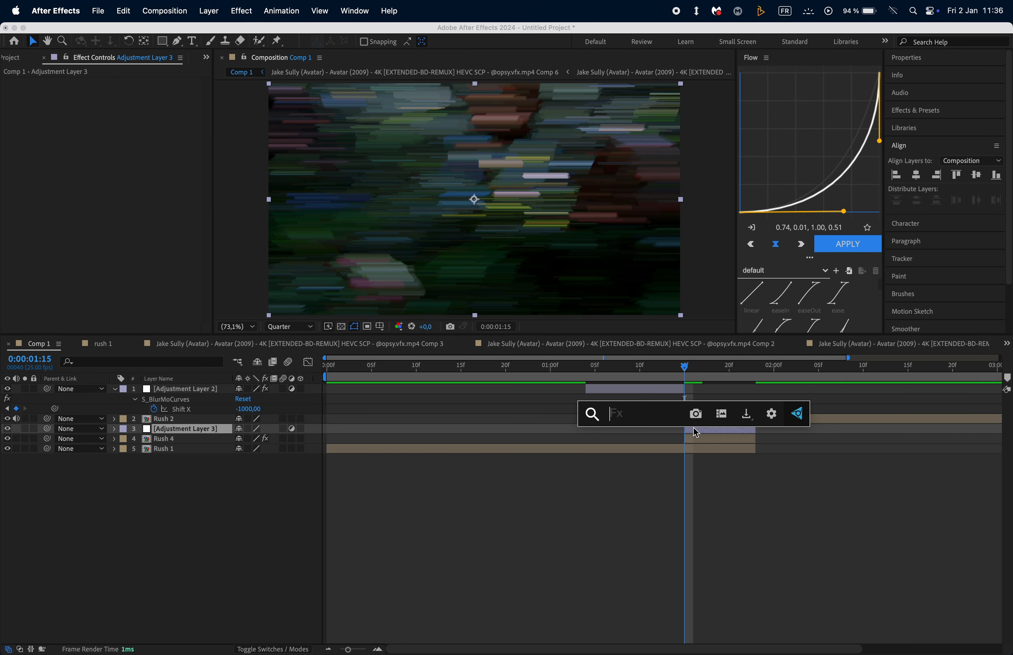
type("of")
key("Return")
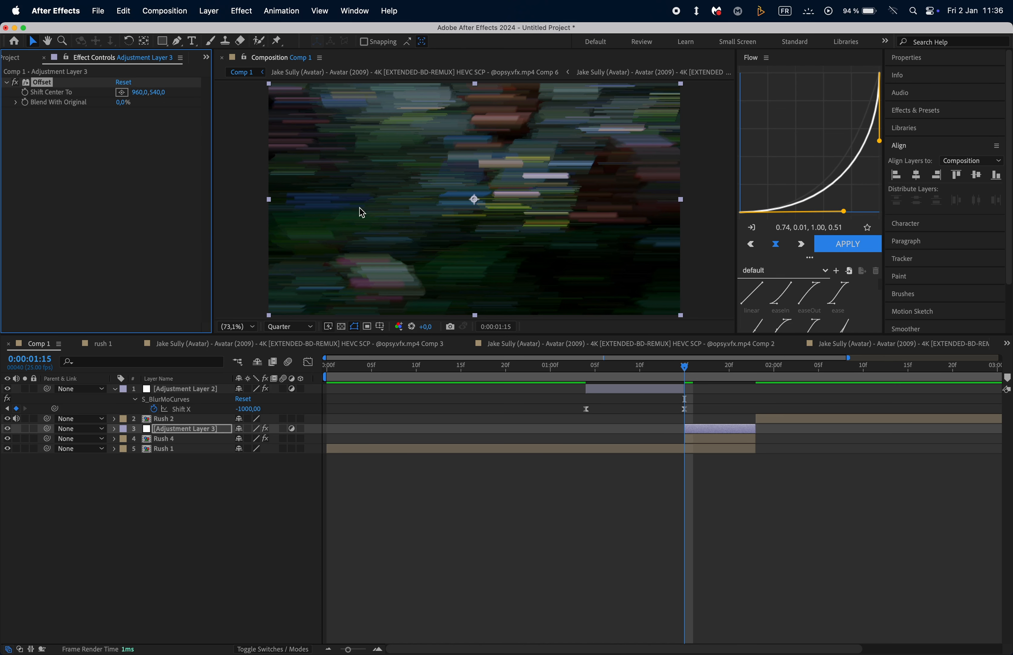
left_click_drag(153, 97, 745, 194)
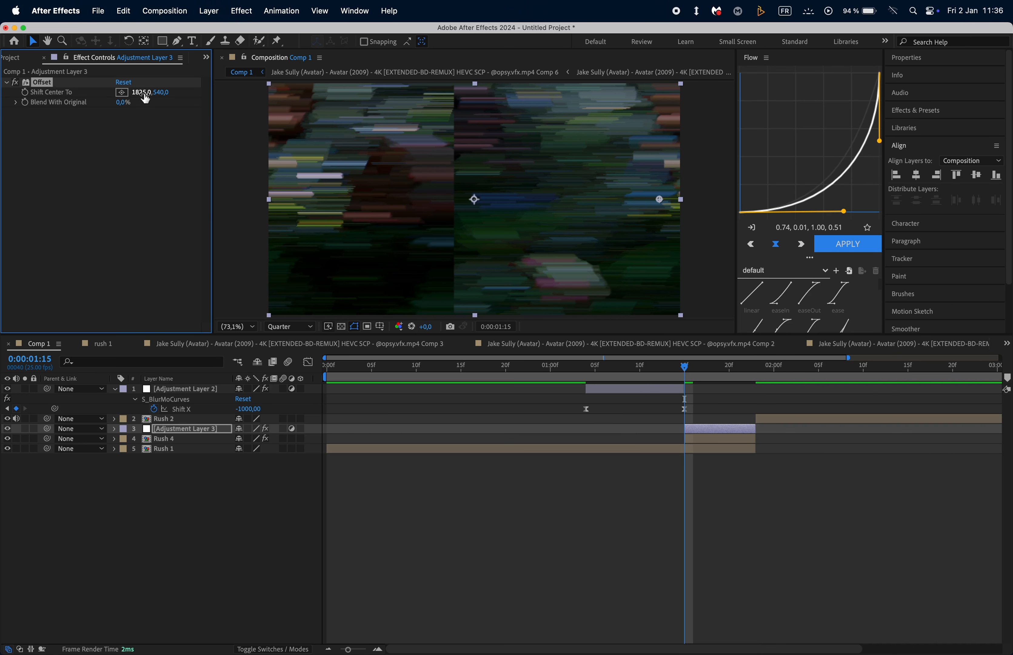
left_click_drag(145, 99, 102, 98)
- Apply BCC+Directional Blur below Offset on the adjustment layer with Direction 90° and Blur 100
key("ctrl+space")
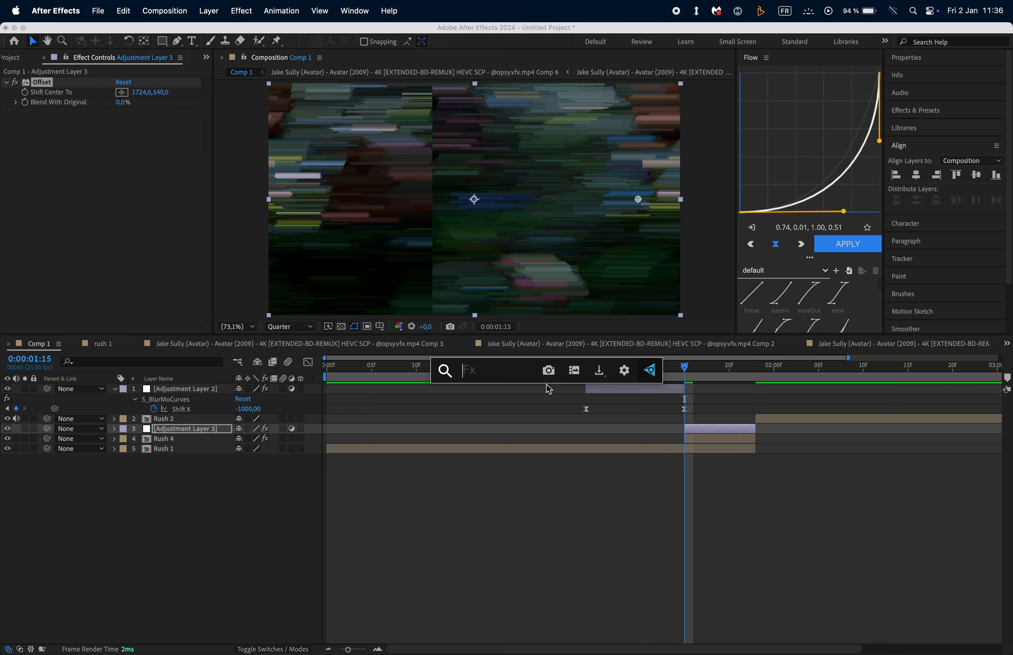
type("dire")
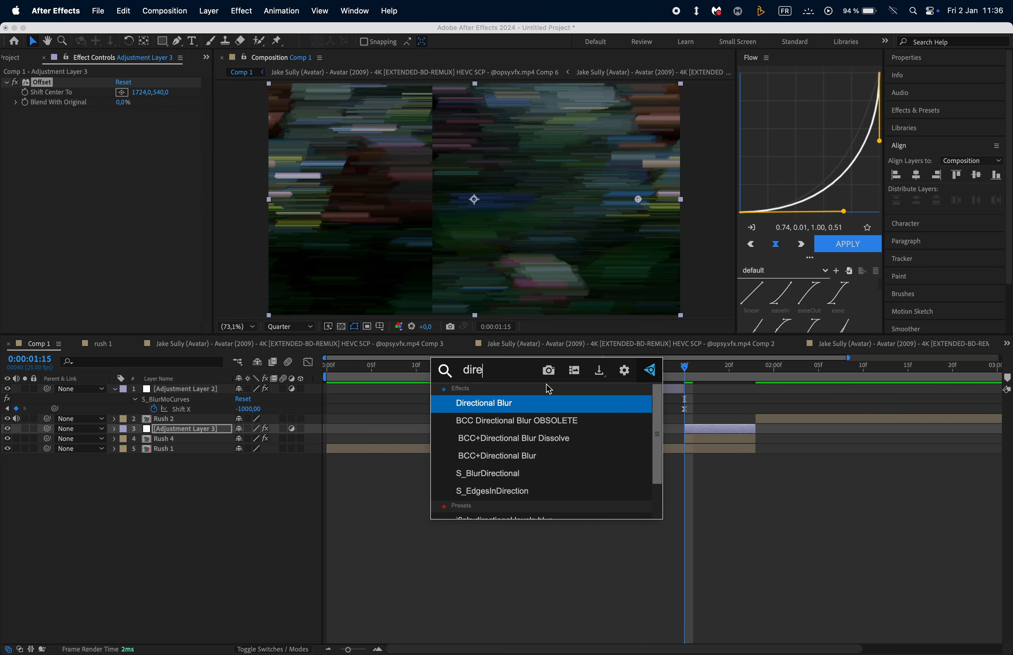
left_click(513, 464)
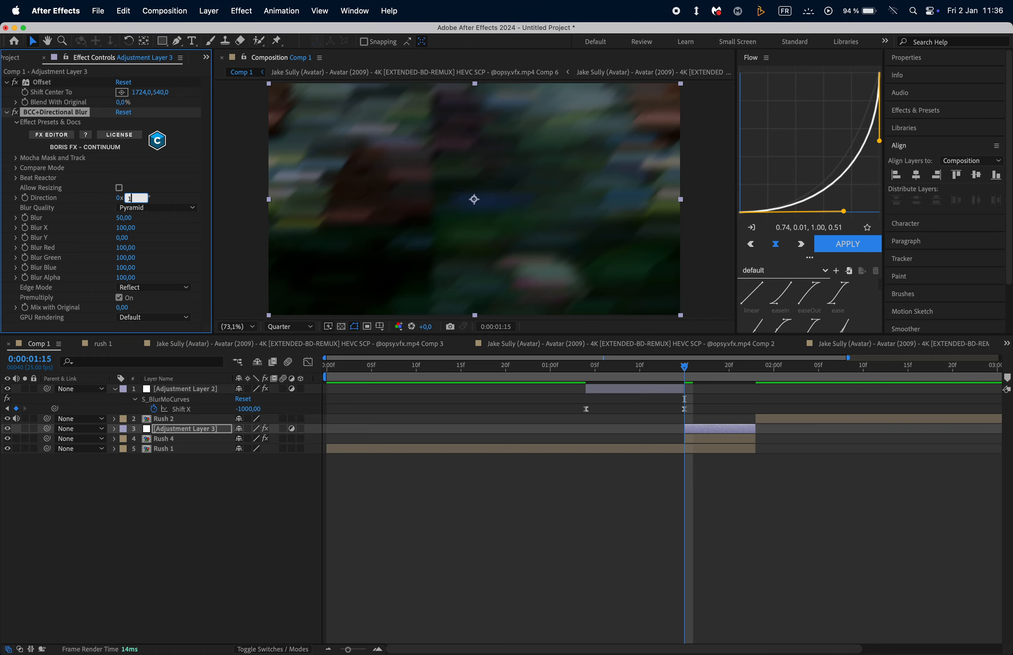
left_click(135, 198)
type("90")
key("Return")
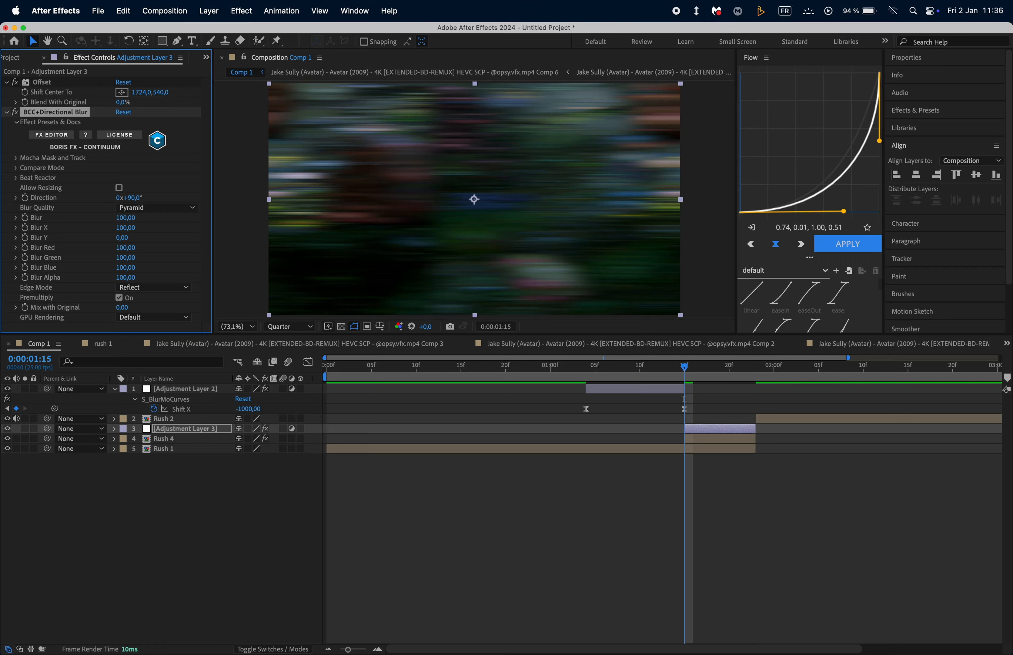
left_click_drag(70, 96, 67, 82)
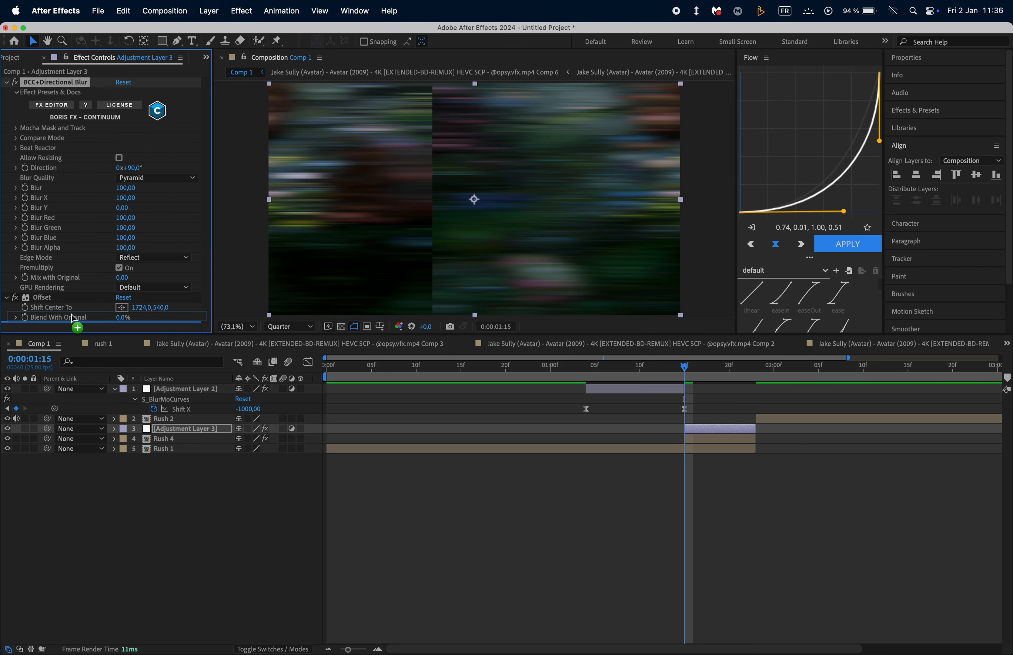
left_click_drag(74, 318, 73, 319)
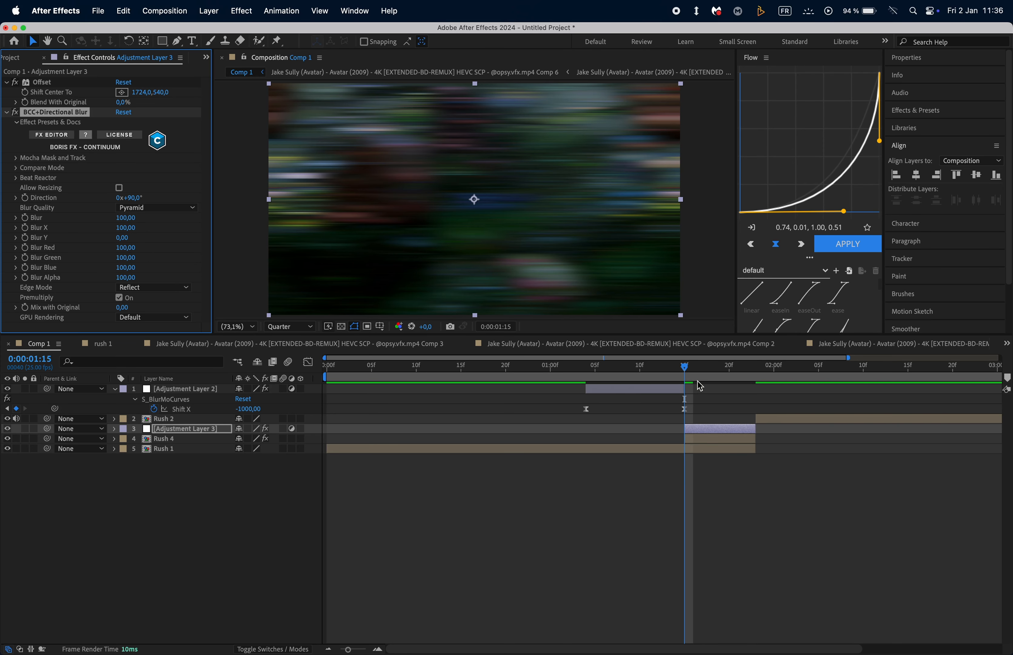
- Split the Offset adjustment layer at every frame from 0:00:01:16 to 0:00:01:22 into one-frame pieces
key("Page_Down")
key("super+shift+d")
key("Page_Down")
key("super+shift+d")
key("Page_Down")
key("super+shift+d")
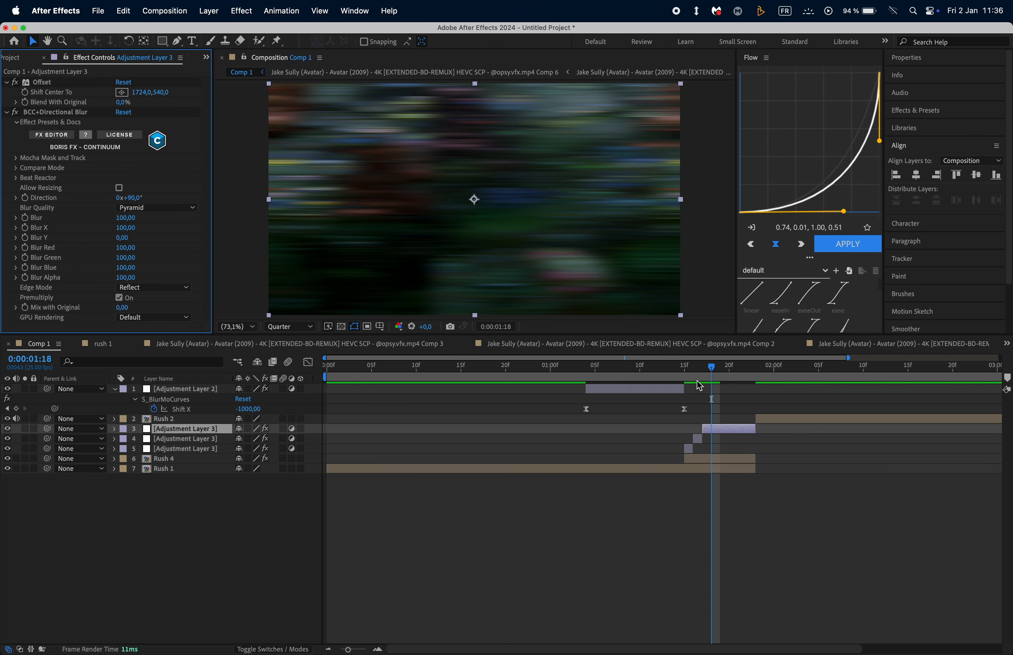
key("Page_Down")
key("super+shift+d")
key("Page_Down")
key("super+shift+d")
key("Page_Down")
key("super+shift+d")
key("Page_Down")
key("super+shift+d")
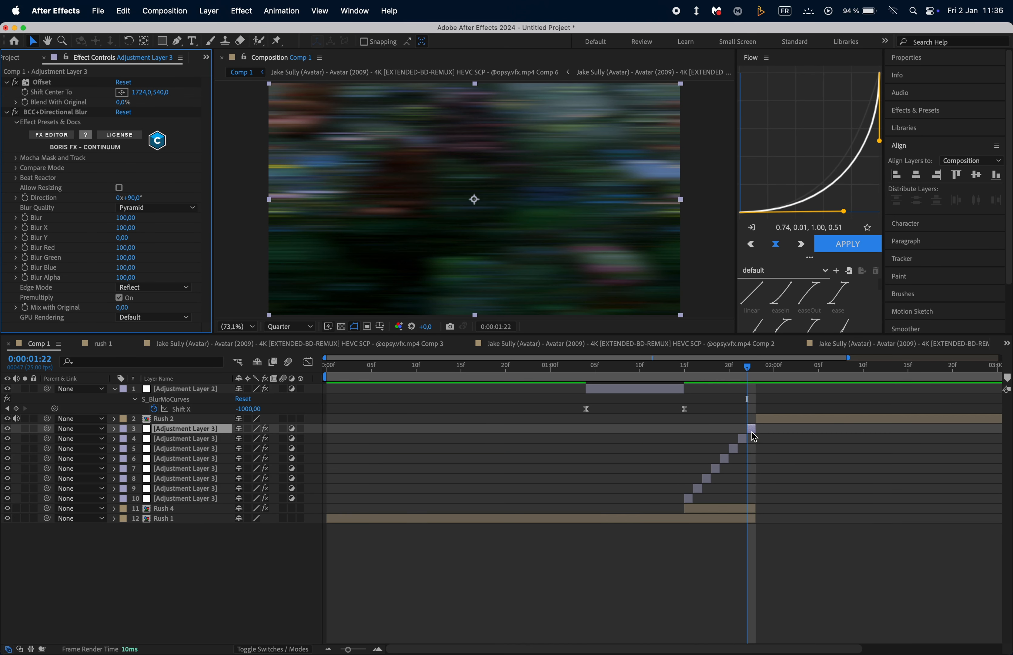
- Delete every second one-frame adjustment layer piece, starting with the second, so the offset alternates between frames
left_click(699, 489)
key("Delete")
left_click(715, 469)
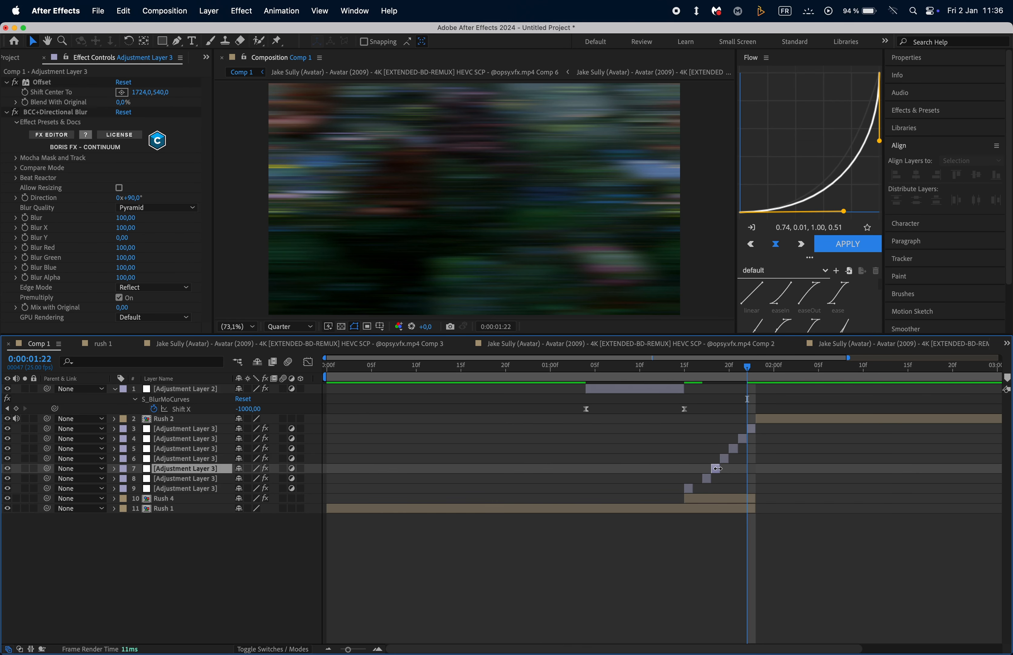
key("Delete")
left_click(733, 448)
key("Delete")
left_click(751, 429)
key("Delete")
- Play back the transition with the alternating one-frame offsets from just before the first Shift X keyframe
key("j")
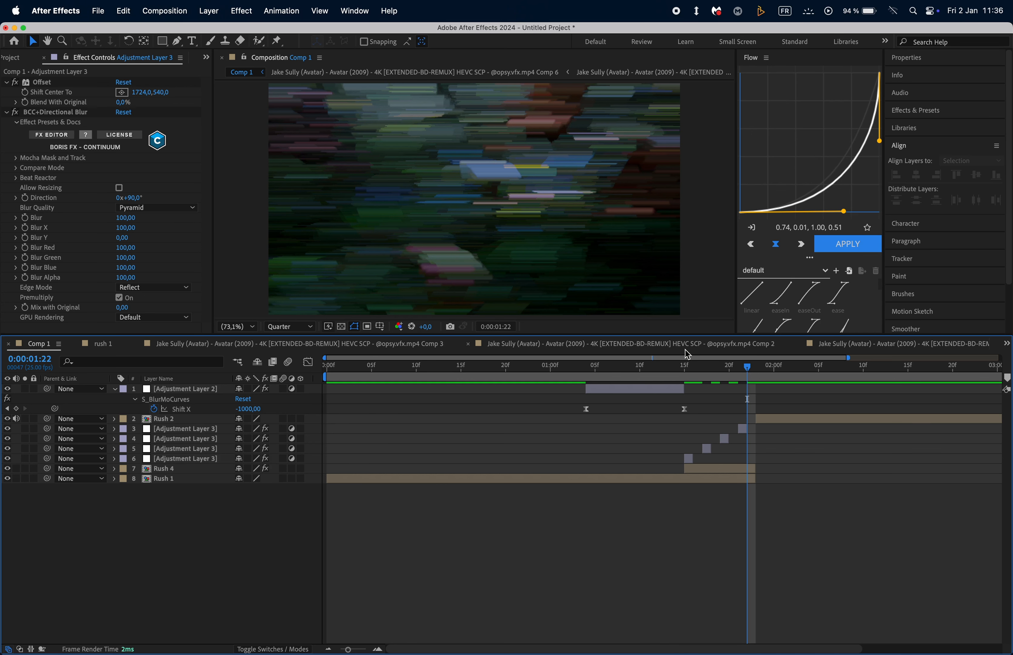
key("space")
left_click(578, 366)
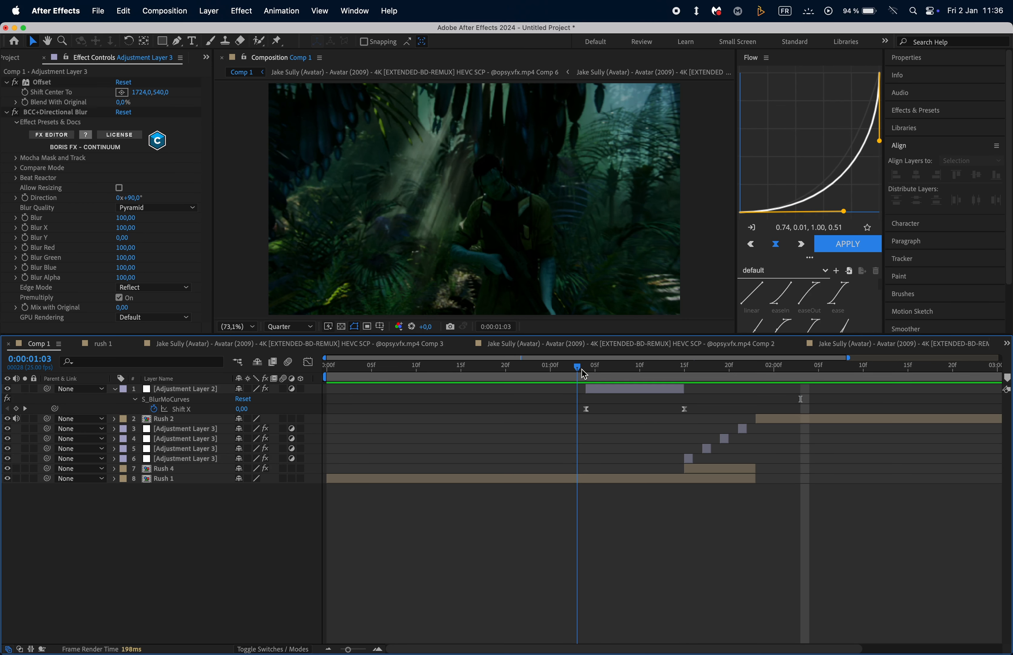
key("space")
left_click_drag(582, 369, 670, 442)
key("space")
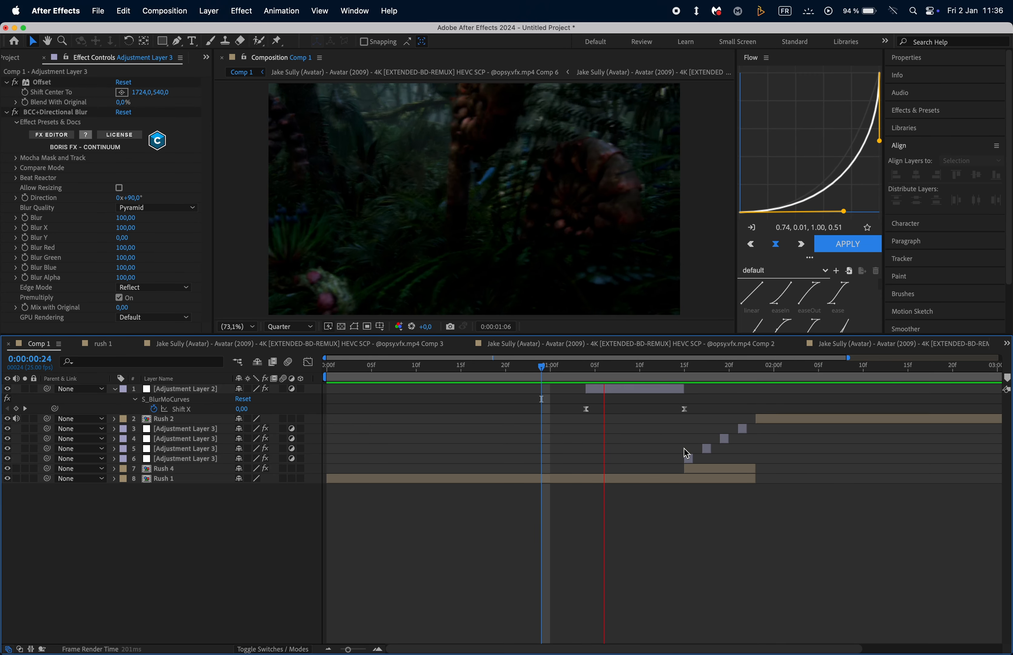
key("space")
- Duplicate the S_BlurMoCurves adjustment layer and move the copy over Rush 2 to start at 0:00:02:06
left_click(506, 392)
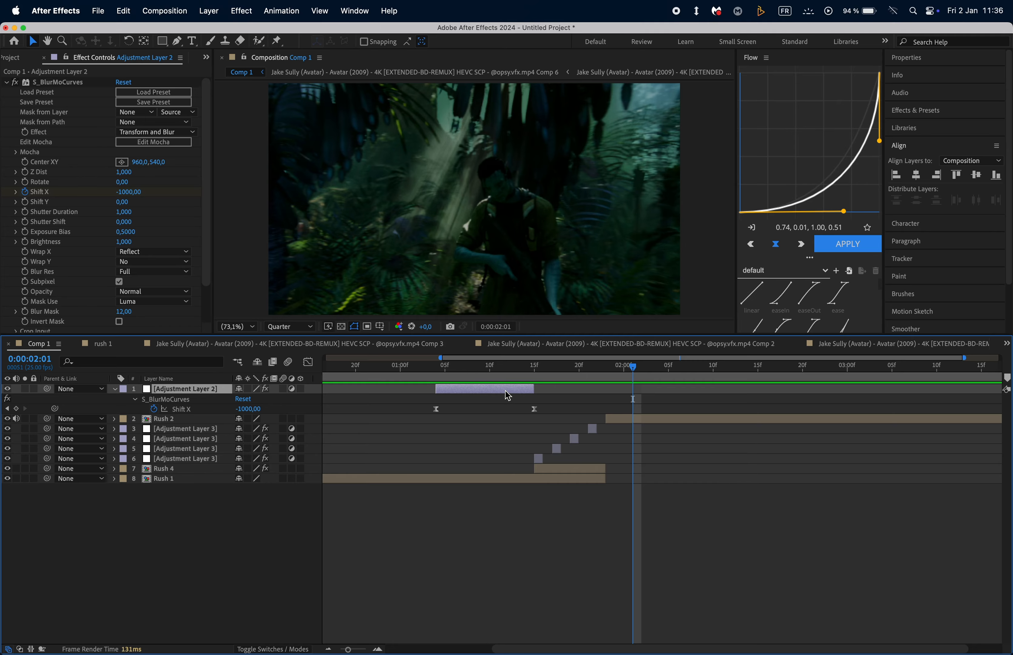
key("super+d")
left_click_drag(507, 393, 846, 402)
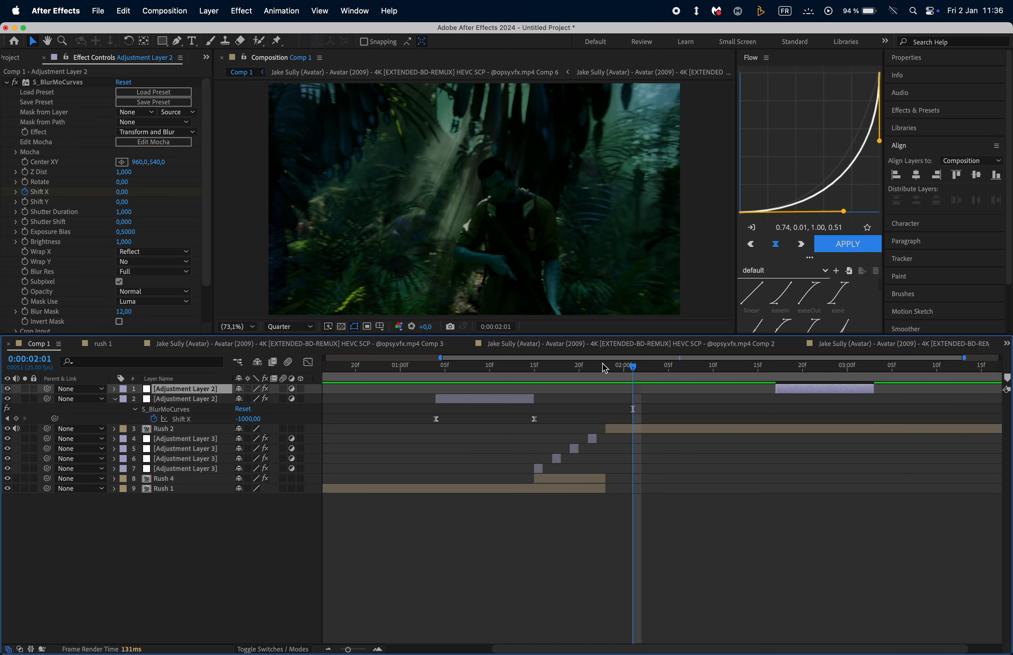
key("Page_Down")
key("Page_Down")
key("Page_Down")
key("Page_Down")
left_click_drag(812, 392, 701, 400)
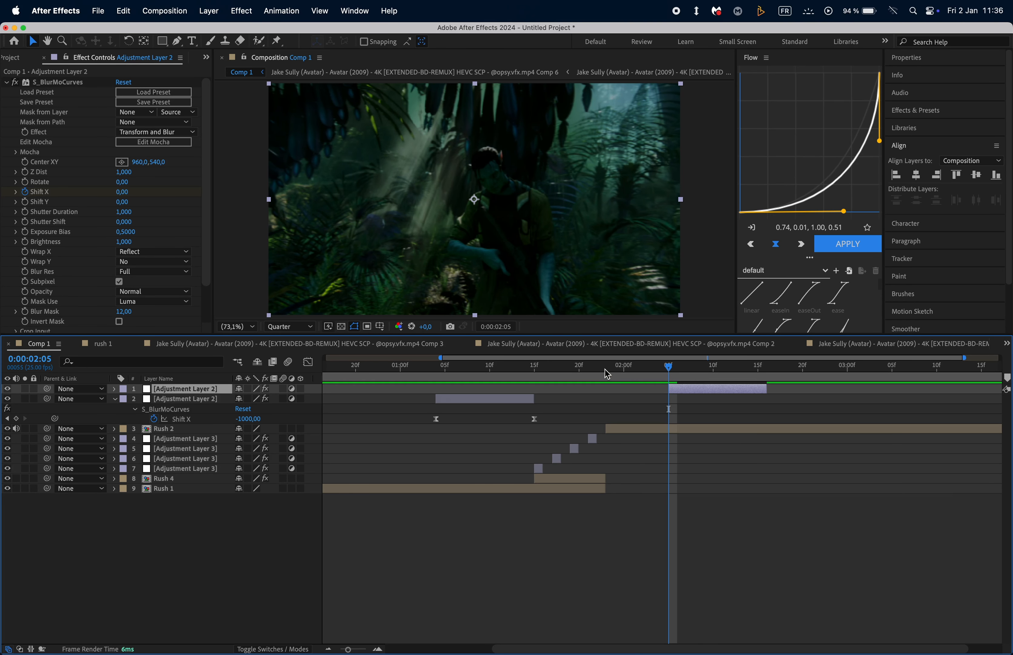
key("Page_Down")
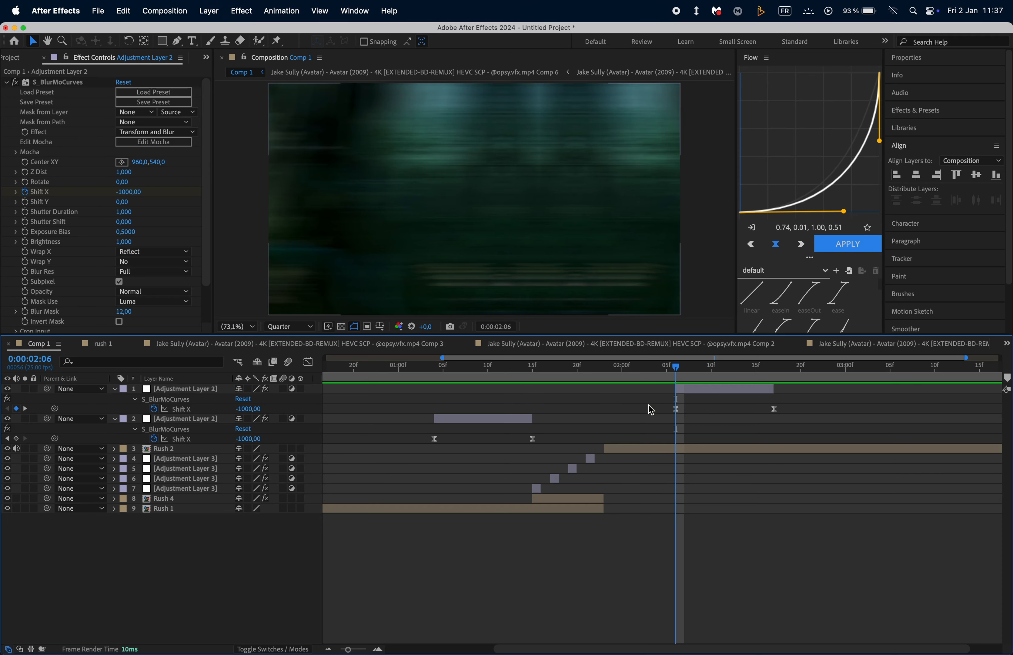
- Delete both Shift X keyframes on the copied adjustment layer and keyframe Shift X at 0 at 0:00:02:06
left_click_drag(647, 403, 805, 413)
key("Delete")
left_click(700, 392)
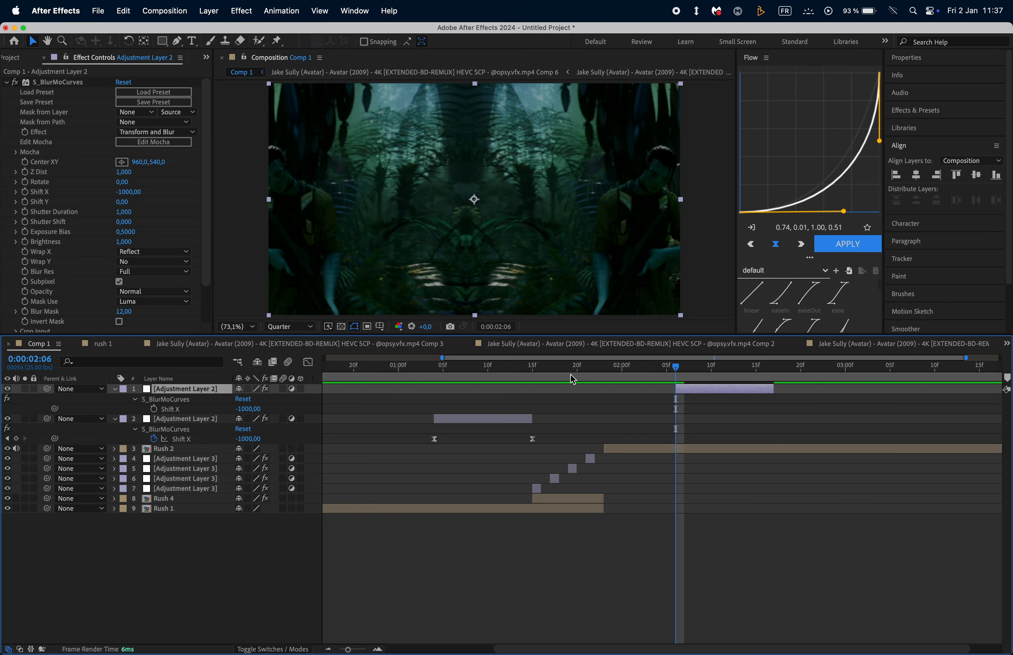
left_click(131, 192)
type("0")
key("Return")
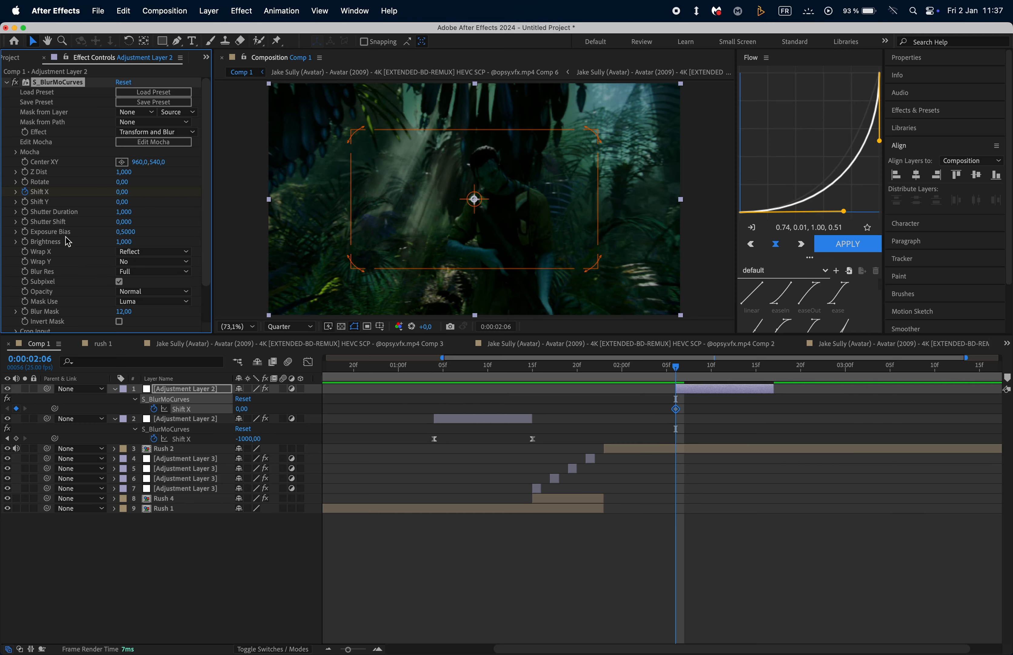
- Check the original adjustment layer's final Shift X keyframe at 0:00:01:15, and return to 0:00:02:06
left_click(535, 375)
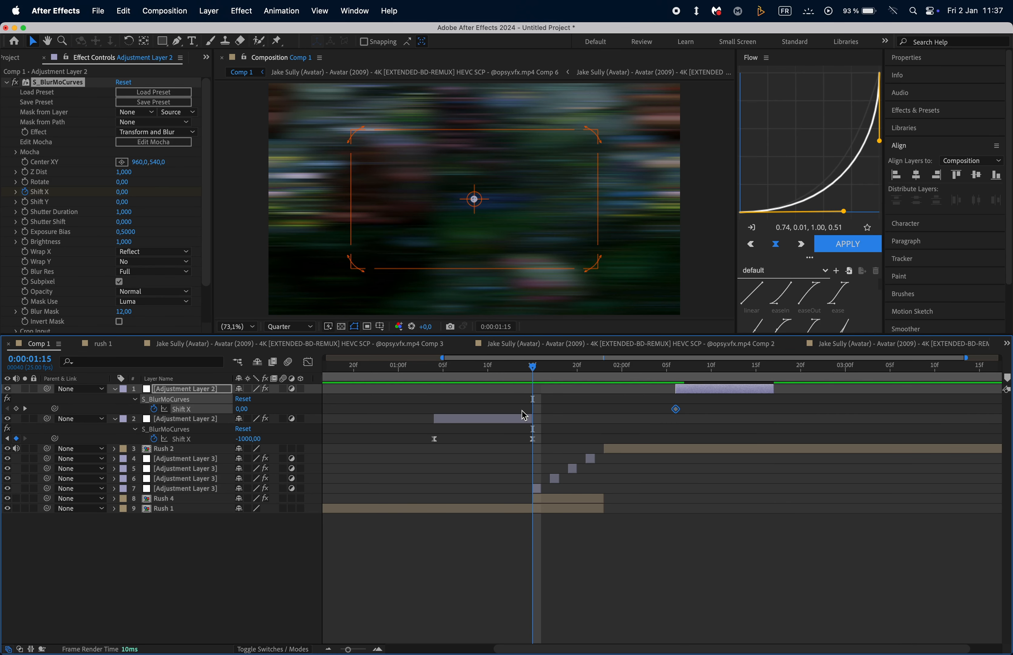
left_click(516, 419)
left_click(677, 374)
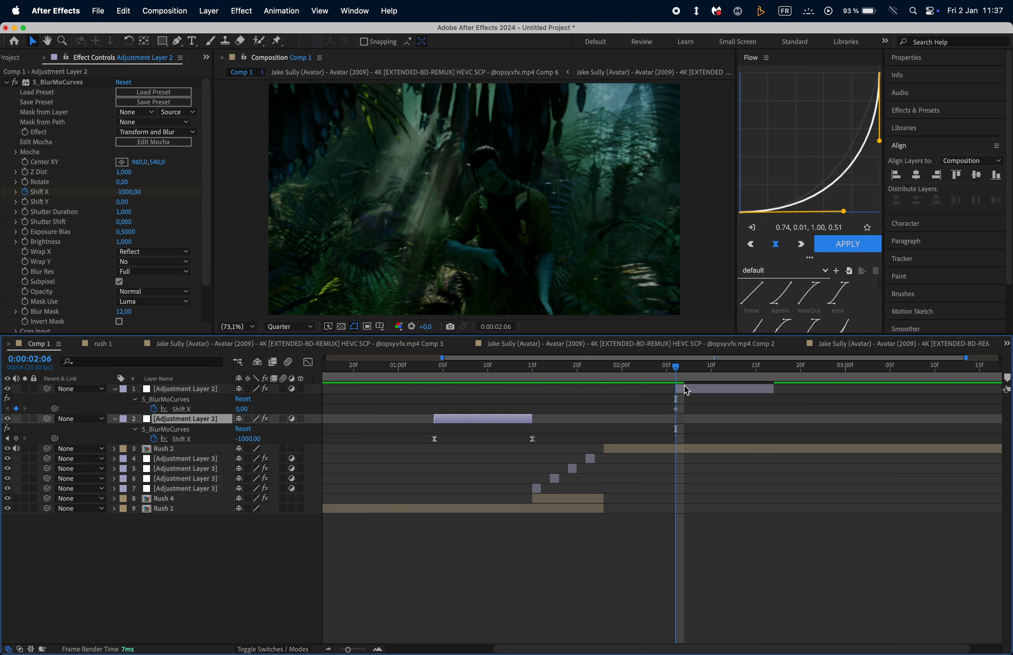
- On the copied adjustment layer, keyframe S_BlurMoCurves Shift X at 1000 at 0:00:02:06 and at 0 at 0:00:02:17
left_click(382, 285)
left_click(123, 192)
type("1")
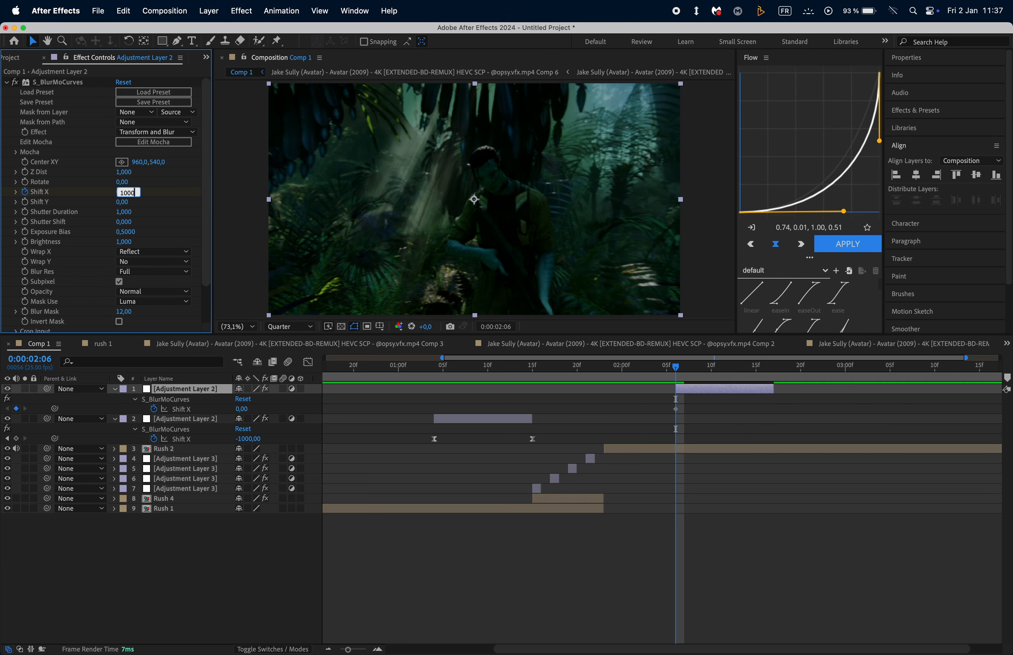
type("000")
key("Return")
left_click(774, 367)
left_click(128, 192)
type("0")
key("Return")
- Apply a Flow ease-out curve of 0.00, 0.70, 0.57, 1.00 to both Shift X keyframes on the copied adjustment layer
left_click(660, 414)
left_click_drag(659, 407, 791, 430)
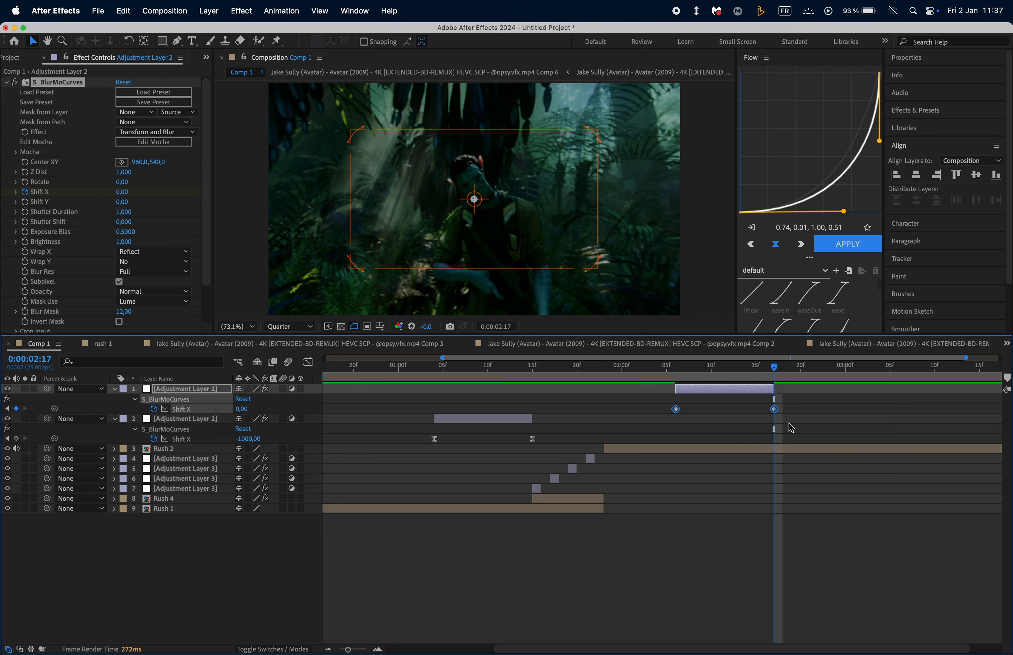
left_click(839, 303)
left_click_drag(785, 217, 722, 122)
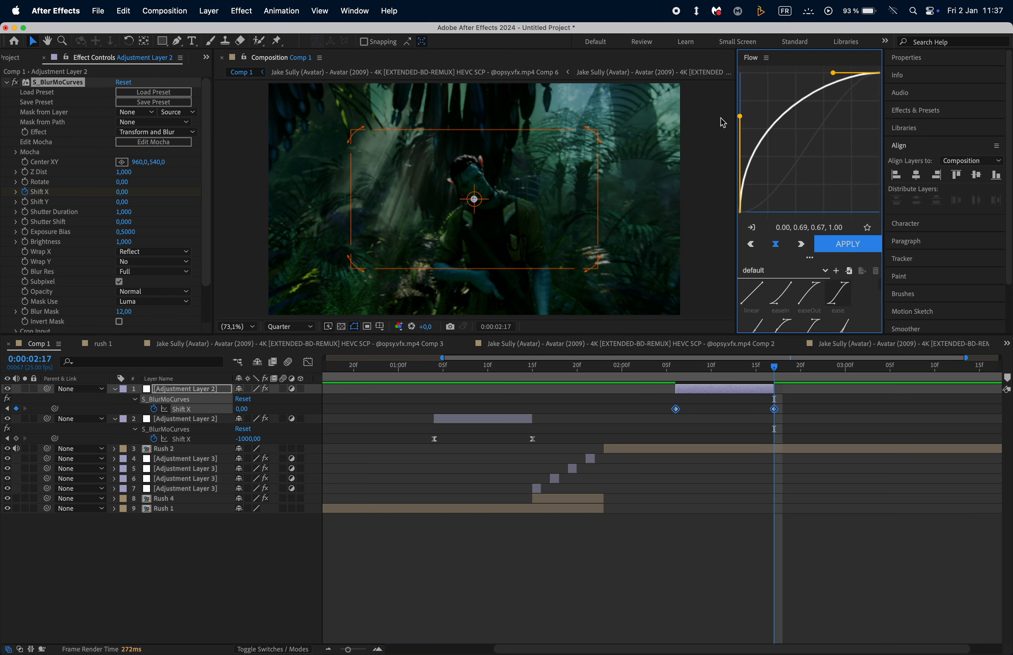
left_click_drag(834, 79, 820, 79)
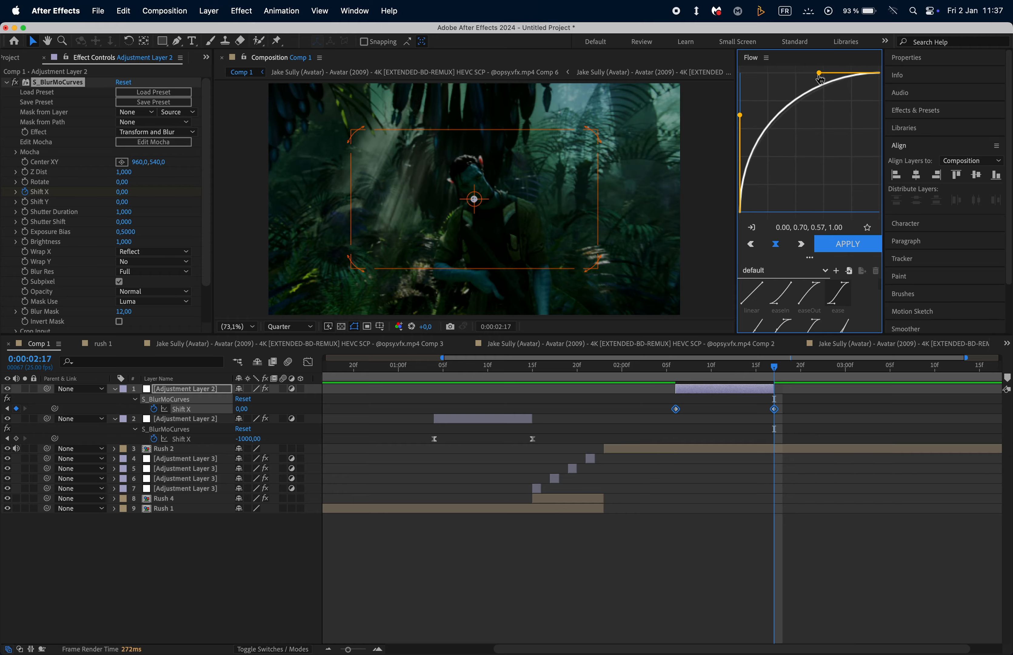
left_click(826, 252)
- Play back the second shift from about 0:00:02:01 and collapse the copied adjustment layer's keyframed properties
left_click_drag(774, 369, 705, 399)
key("space")
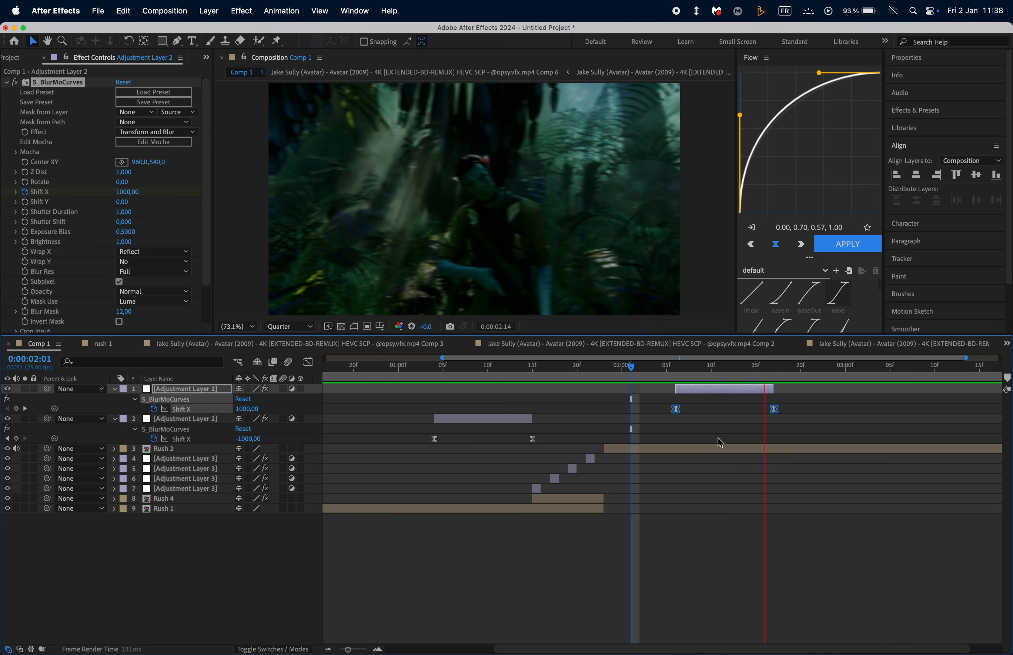
key("space")
key("u")
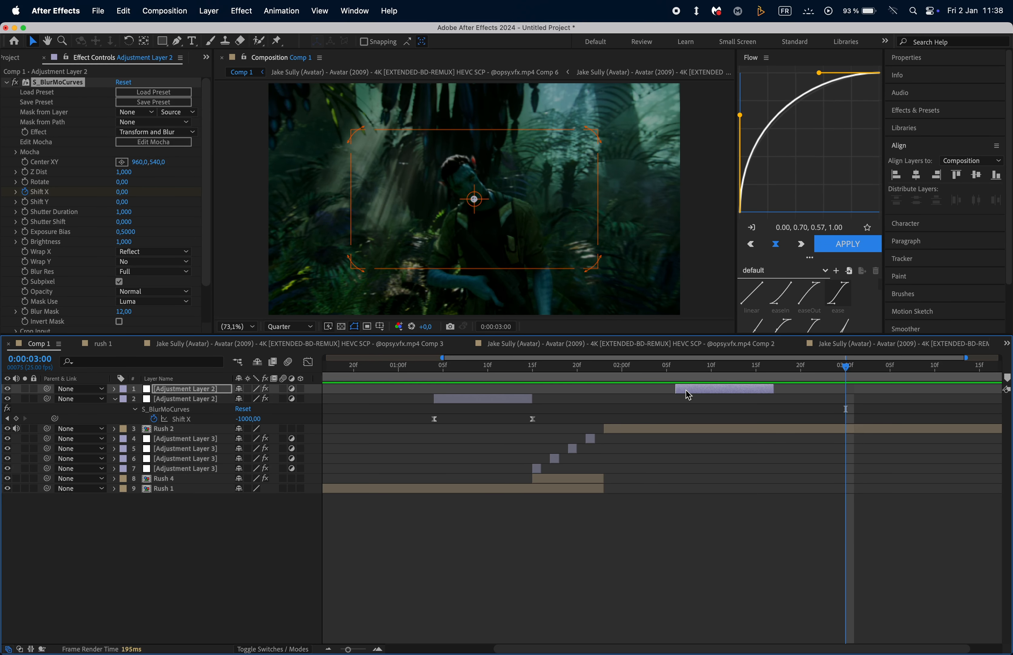
- Split the Rush 2 clip at 0:00:02:06, where the copied S_BlurMoCurves adjustment layer begins
left_click(604, 364)
left_click(673, 370)
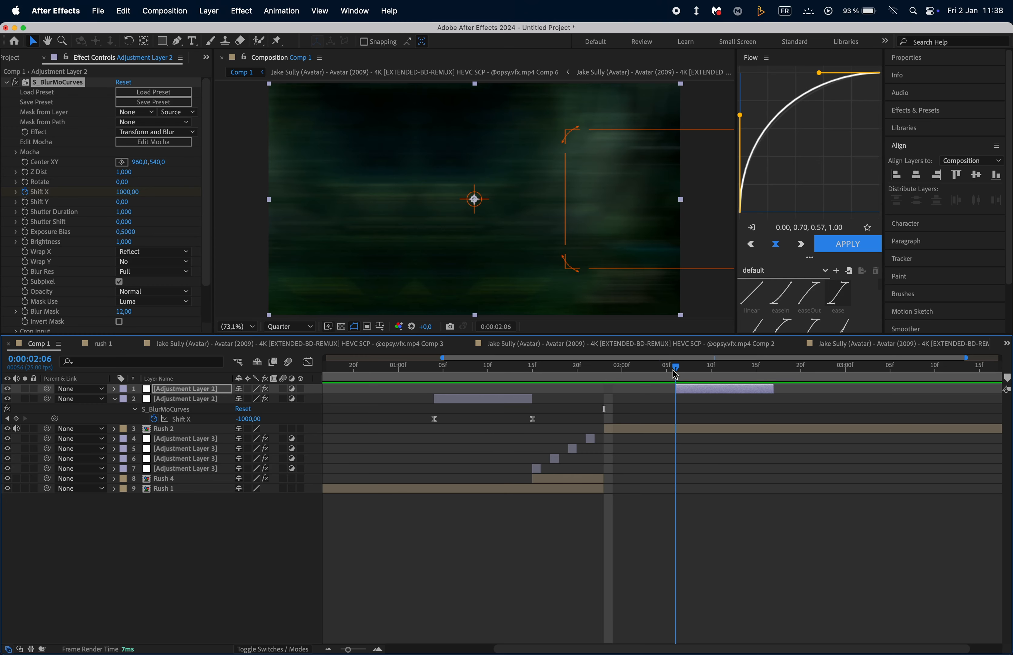
left_click(648, 426)
key("super+shift+d")
- Copy the Minimax effect from Rush 4 onto the split segment Rush 5, which starts at 0:00:01:23
left_click(600, 368)
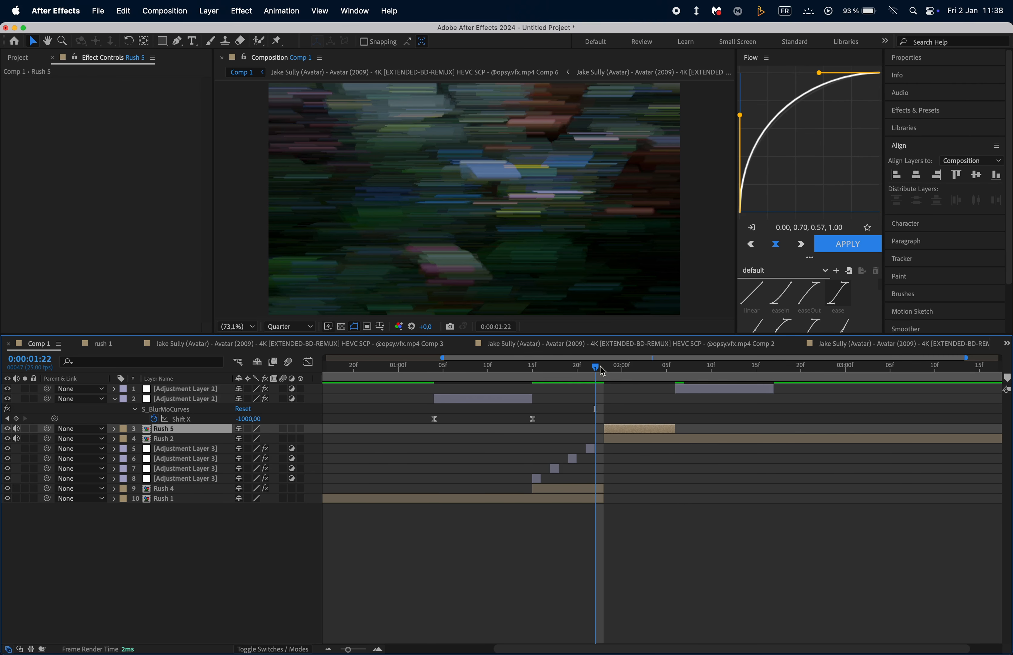
left_click_drag(600, 370, 606, 384)
left_click(567, 489)
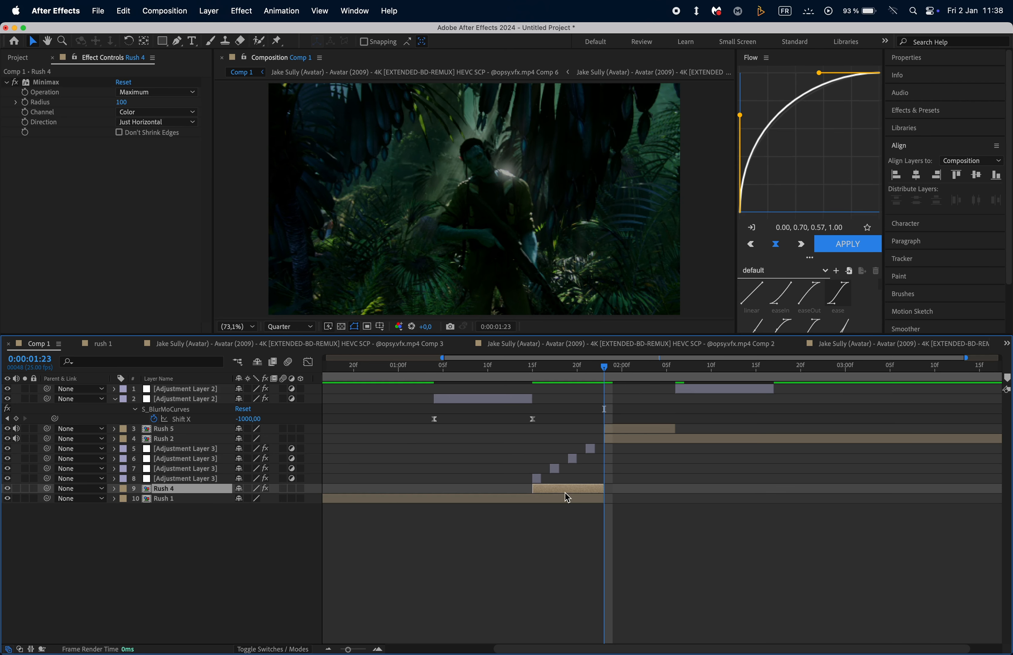
left_click(650, 432)
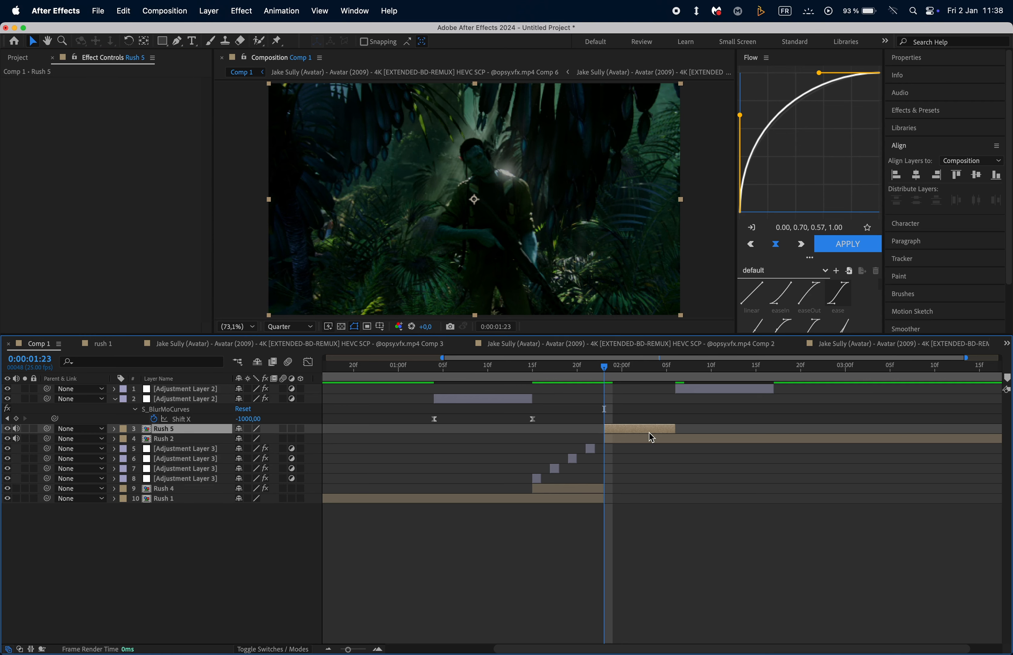
- Duplicate the four Adjustment Layer 3 offset layers, place the copies above Rush 5, and start them at 0:00:01:23
left_click(536, 478)
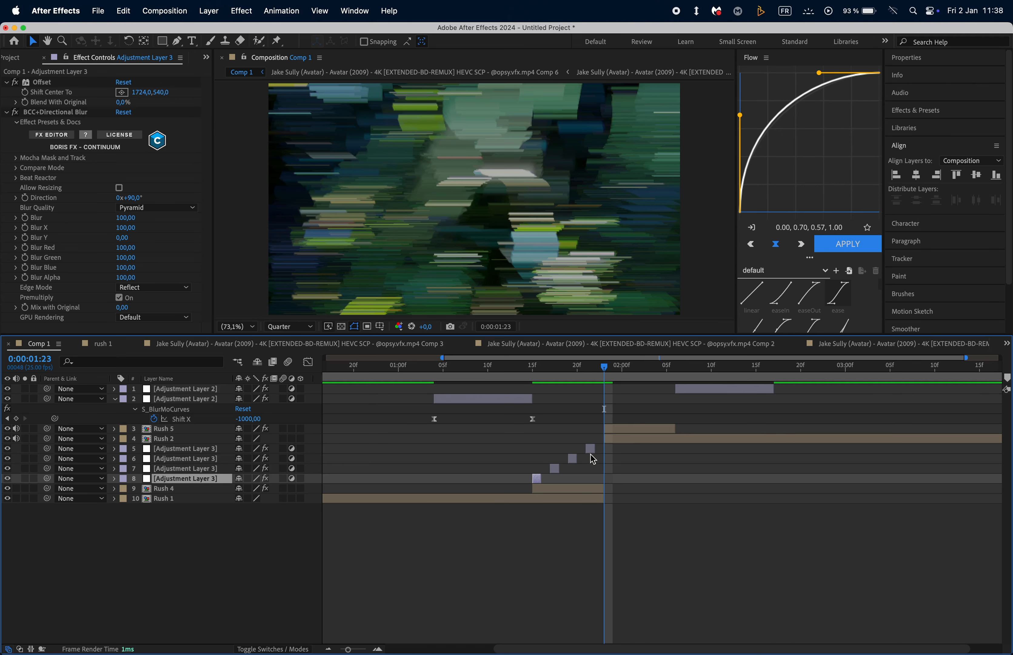
left_click(591, 450, "shift")
key("super+d")
left_click_drag(204, 462, 210, 426)
left_click_drag(591, 461, 663, 461)
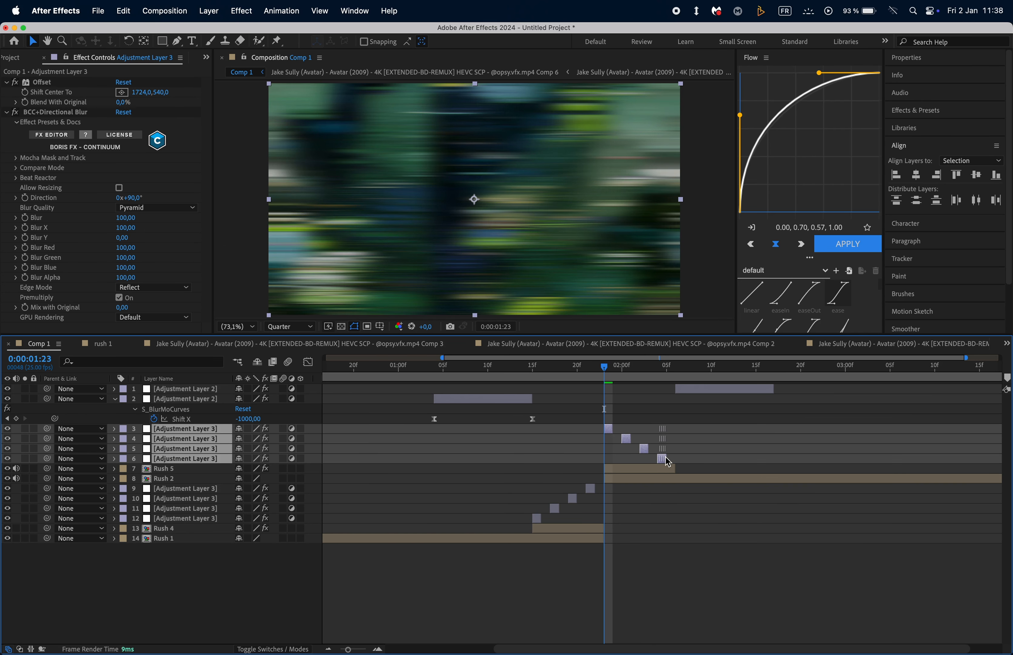
- Play back the full transition several times from just before the first Shift X keyframe
key("super+shift+a")
left_click_drag(526, 368, 429, 366)
key("space")
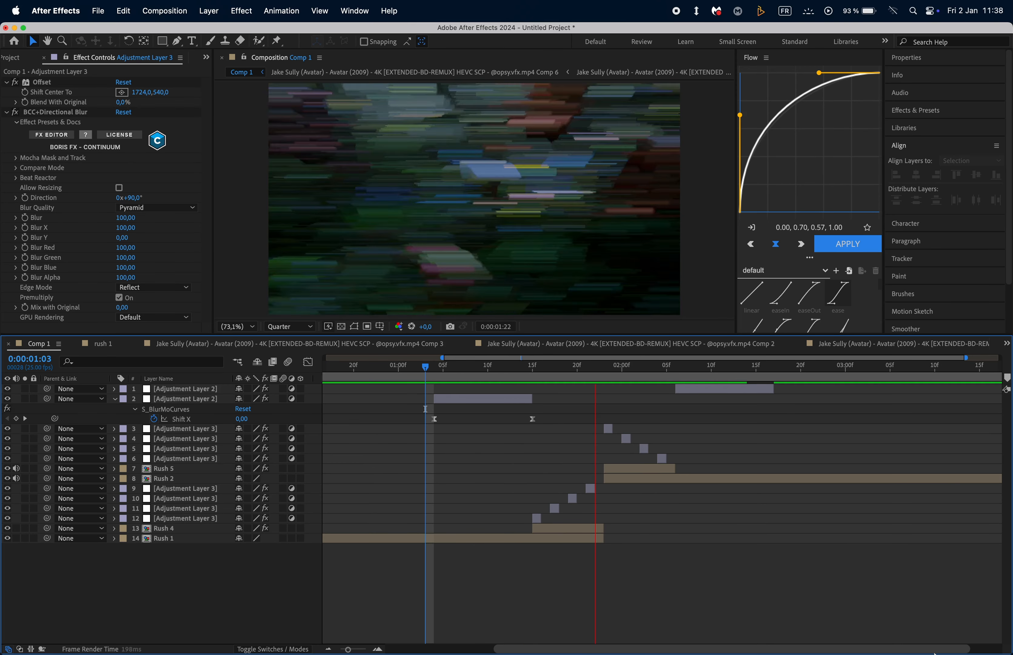
key("space")
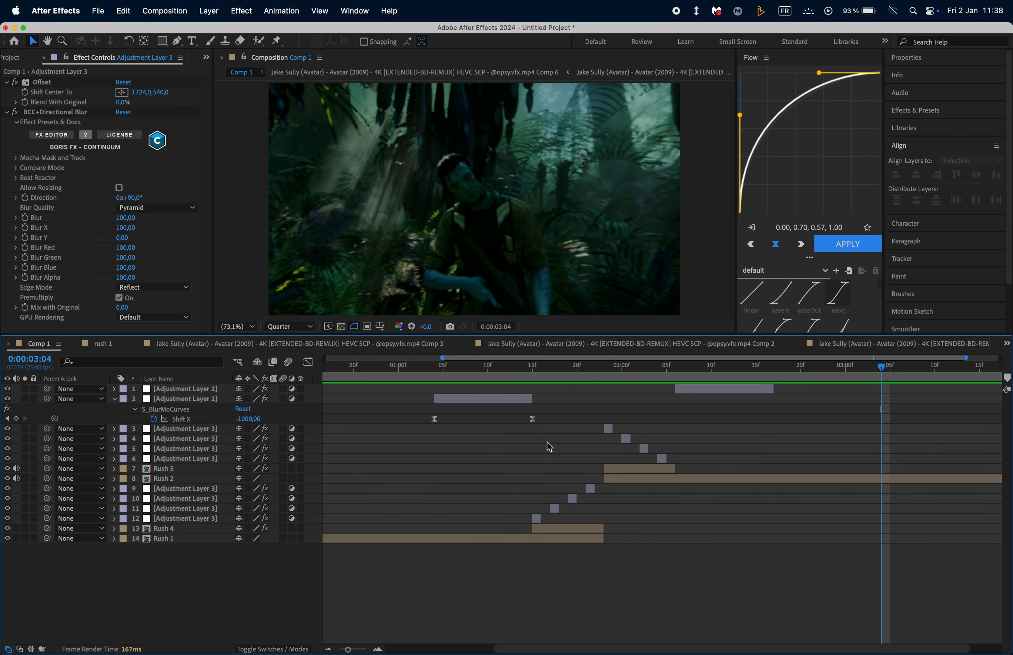
left_click(414, 368)
key("space")
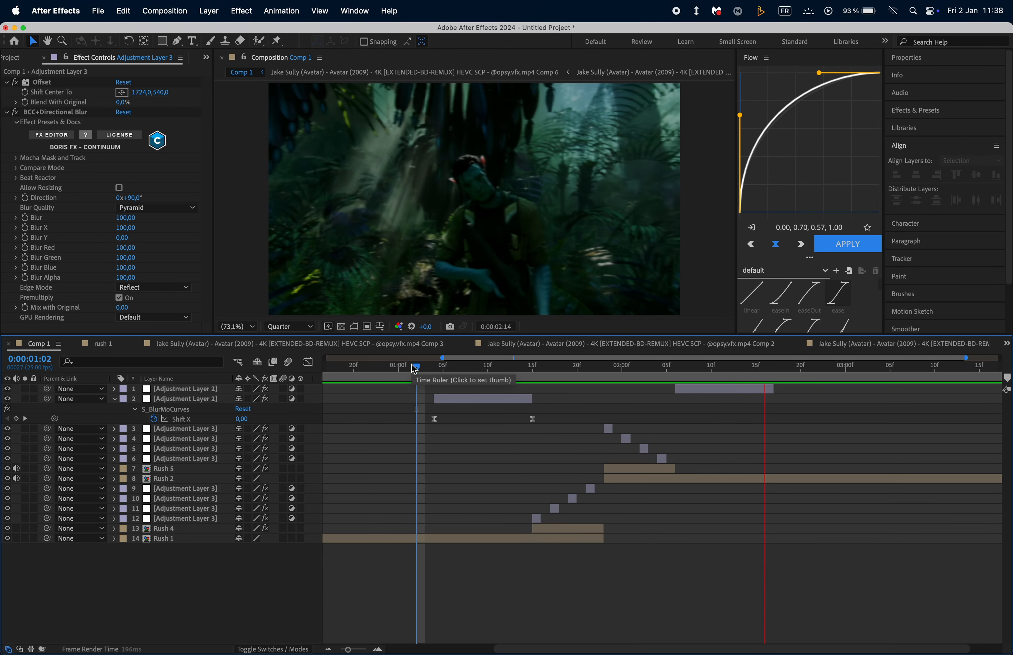
key("space")
left_click_drag(412, 366, 400, 443)
key("space")
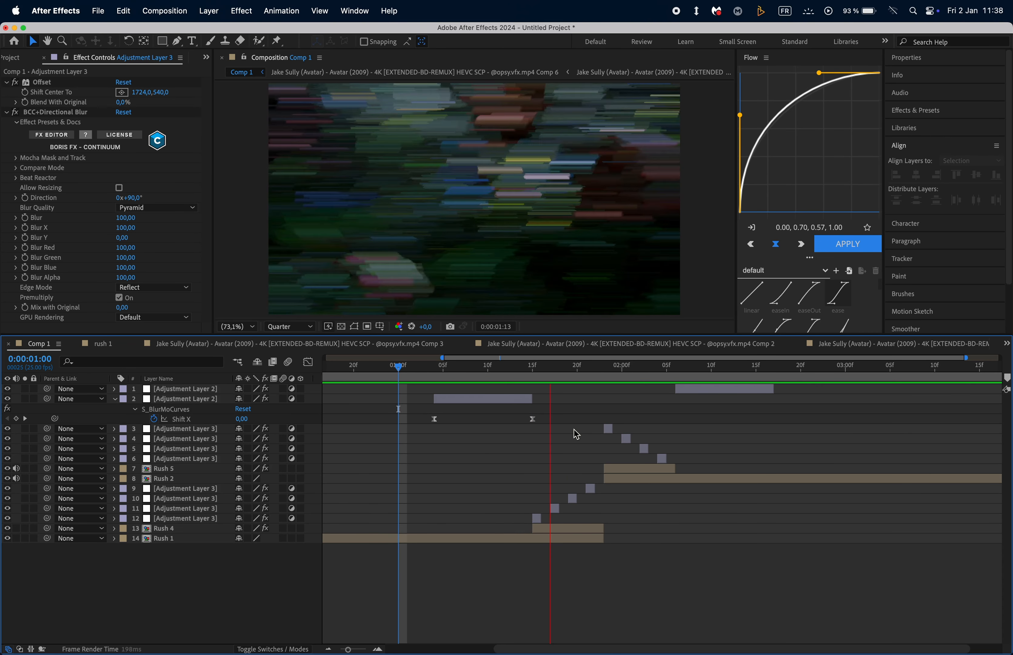
key("minus")
key("space")
- Add the Light overlay clip above the transition around 0:00:01:19 and set its scale to 50%
left_click_drag(604, 365, 610, 394)
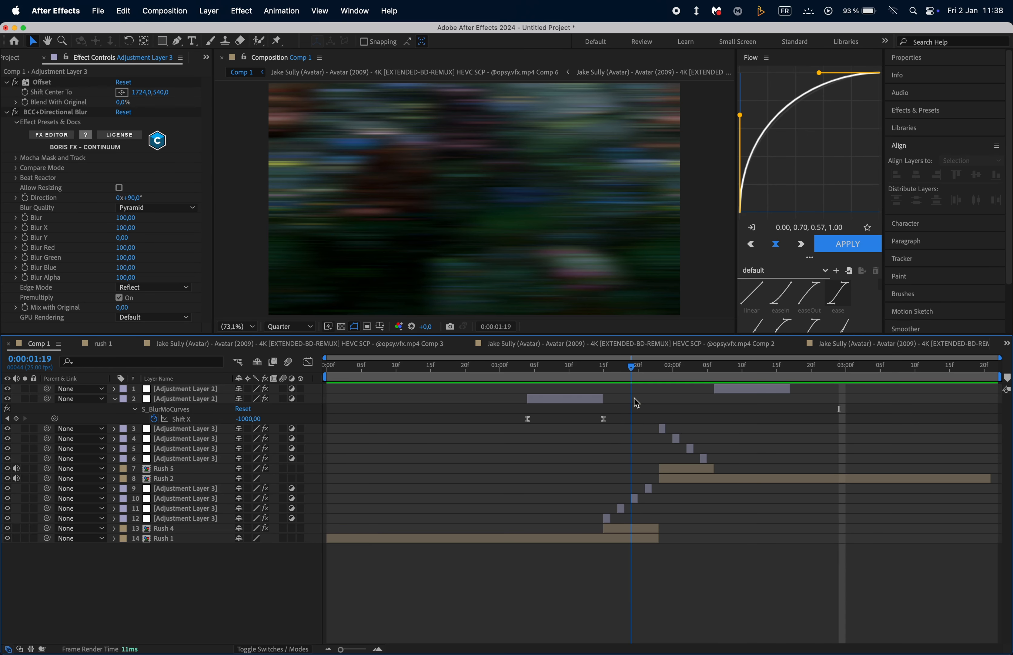
mouse_move(628, 371)
left_mouse_down()
mouse_move(688, 382)
mouse_move(628, 394)
left_mouse_up()
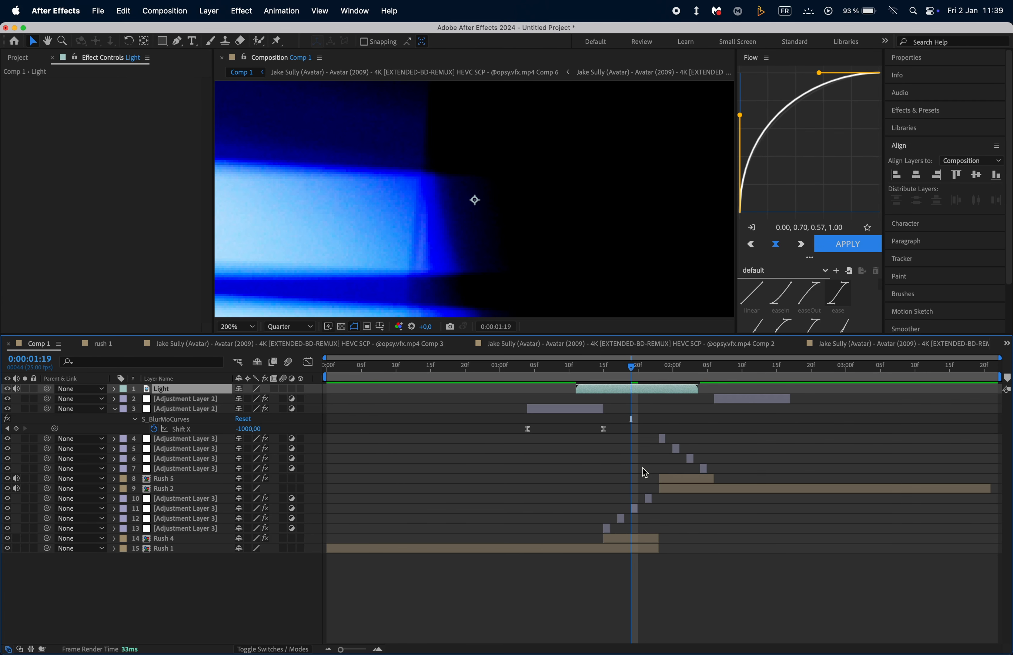
key("s")
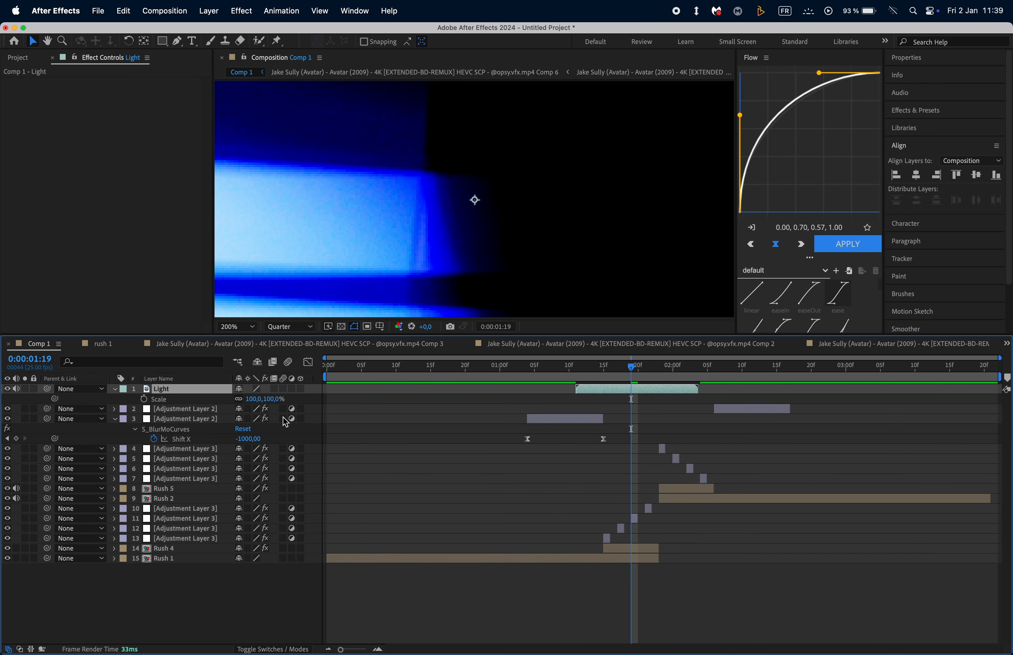
left_click_drag(250, 399, 234, 408)
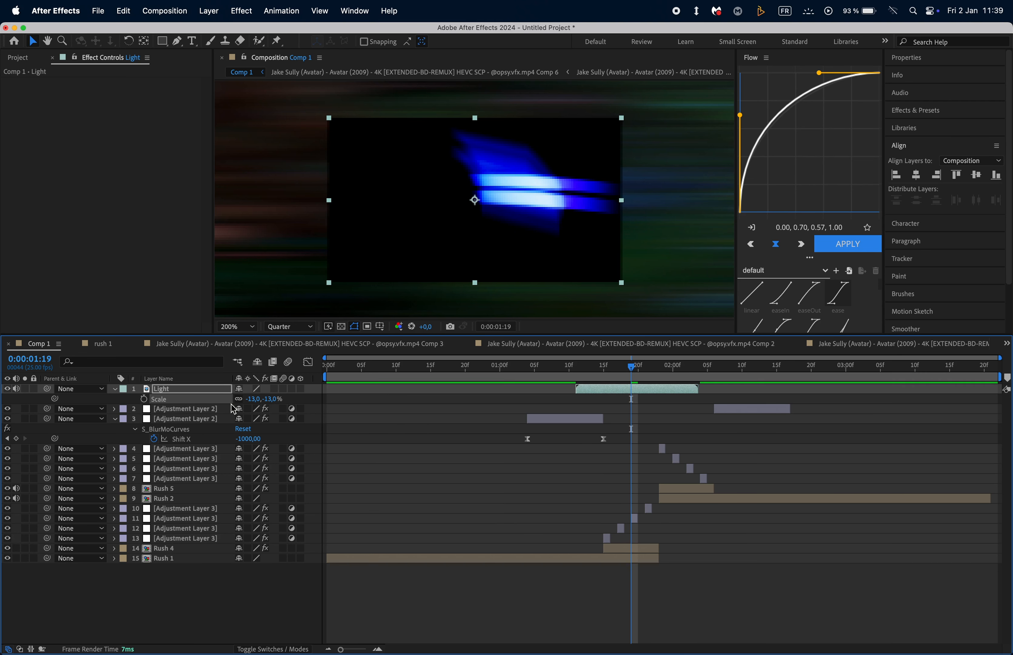
type("50")
key("Return")
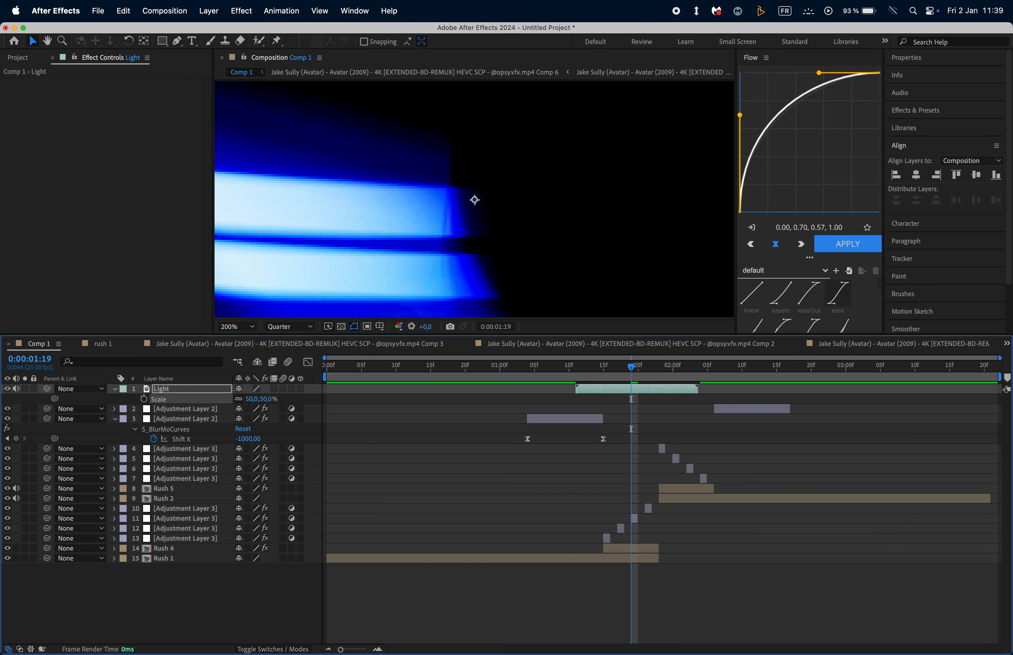
- Move the Light layer below both Adjustment Layer 2 layers and shift it to start at about 0:00:01:13
left_click(258, 403)
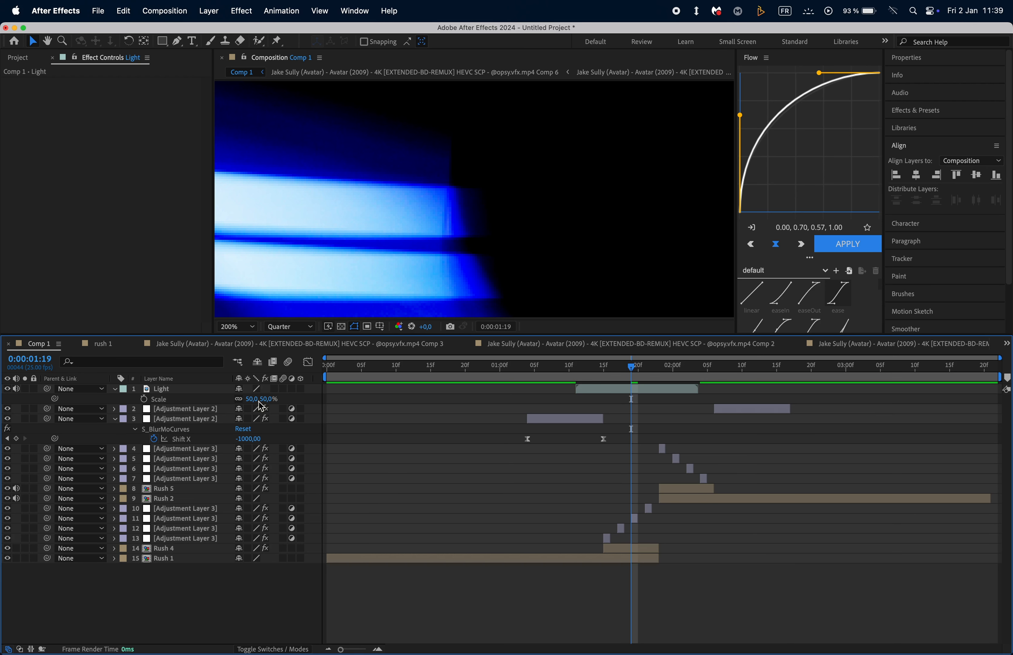
left_click(242, 326)
left_click(246, 347)
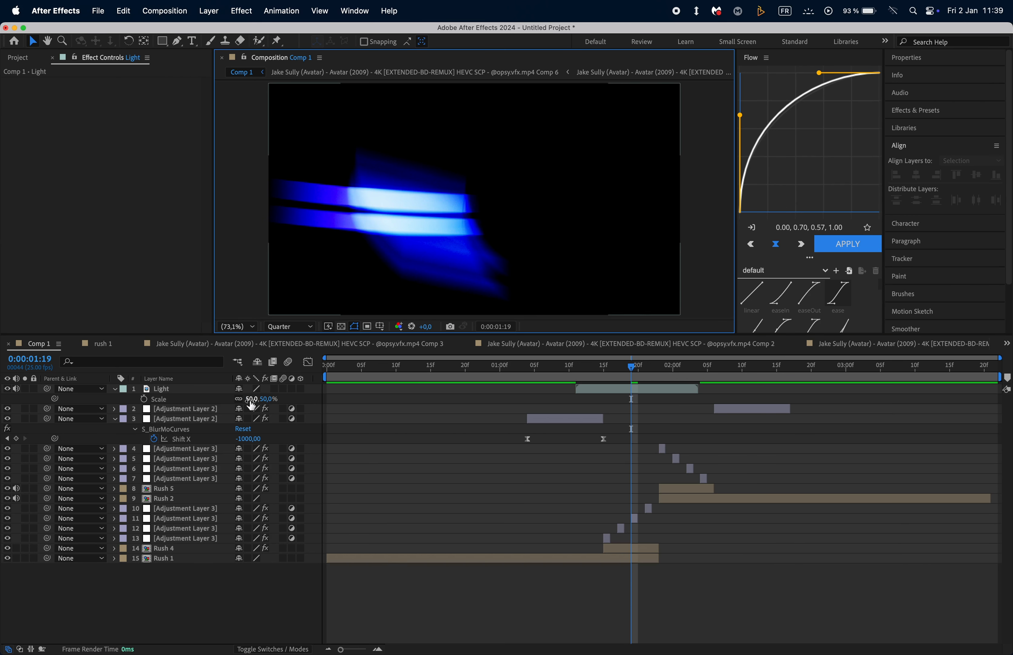
left_click_drag(197, 396, 227, 425)
left_click_drag(646, 428, 661, 433)
- Apply the Tint effect to the Light layer and map white to a dark green
key("ctrl+space")
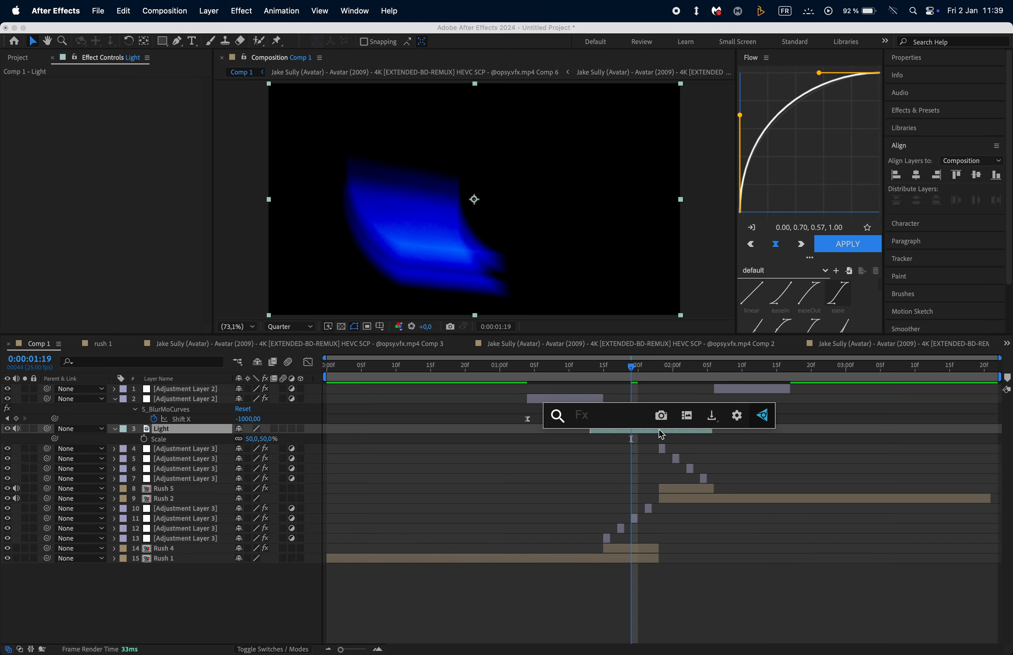
type("tin")
key("Return")
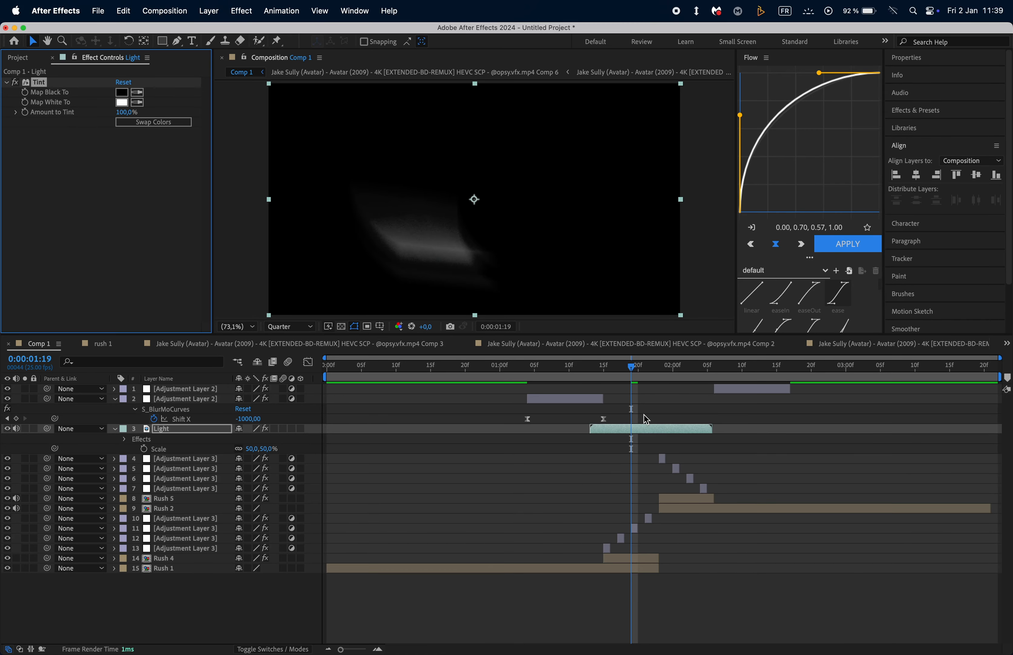
left_click(124, 103)
left_click(588, 365)
left_click_drag(550, 350, 626, 336)
left_click(702, 263)
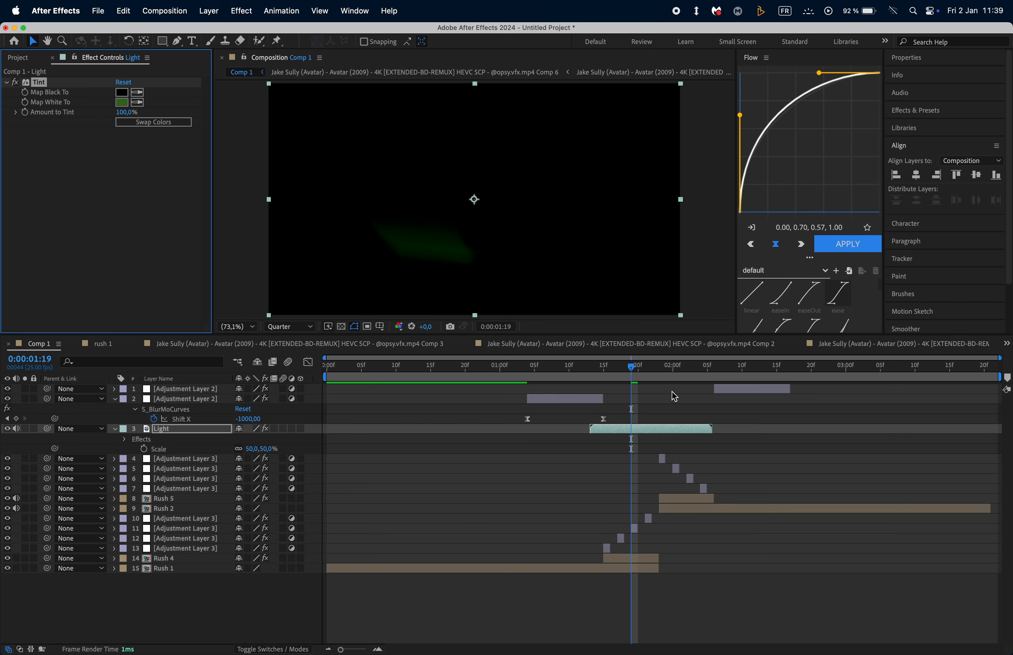
- Apply Deep Glow to the Light layer and set the layer's blending mode to Screen
key("ctrl+space")
type("dee")
key("Return")
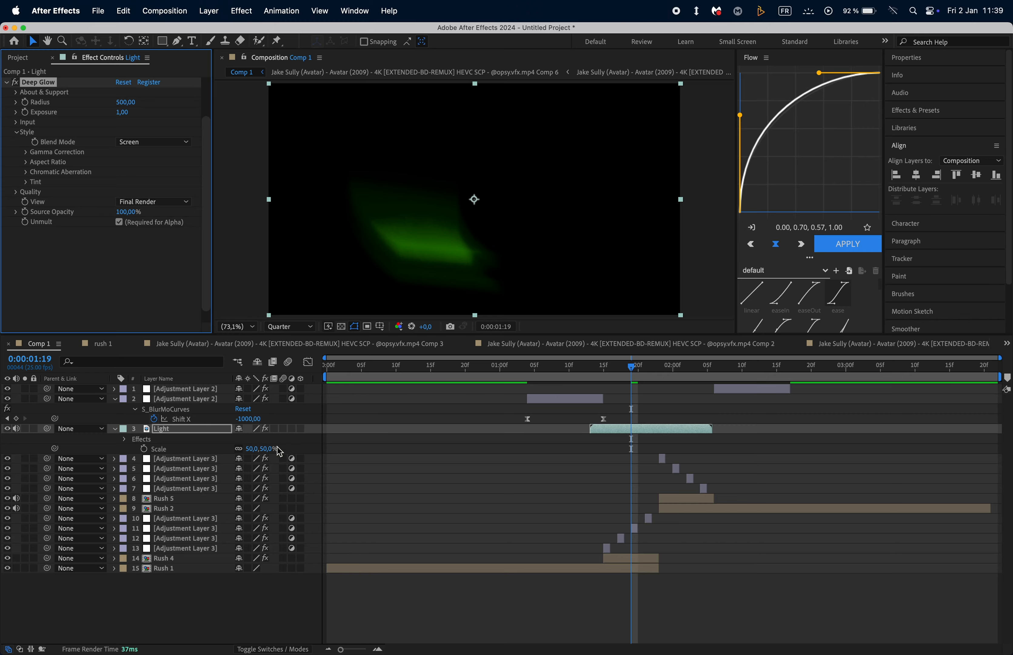
left_click(272, 649)
left_click(259, 428)
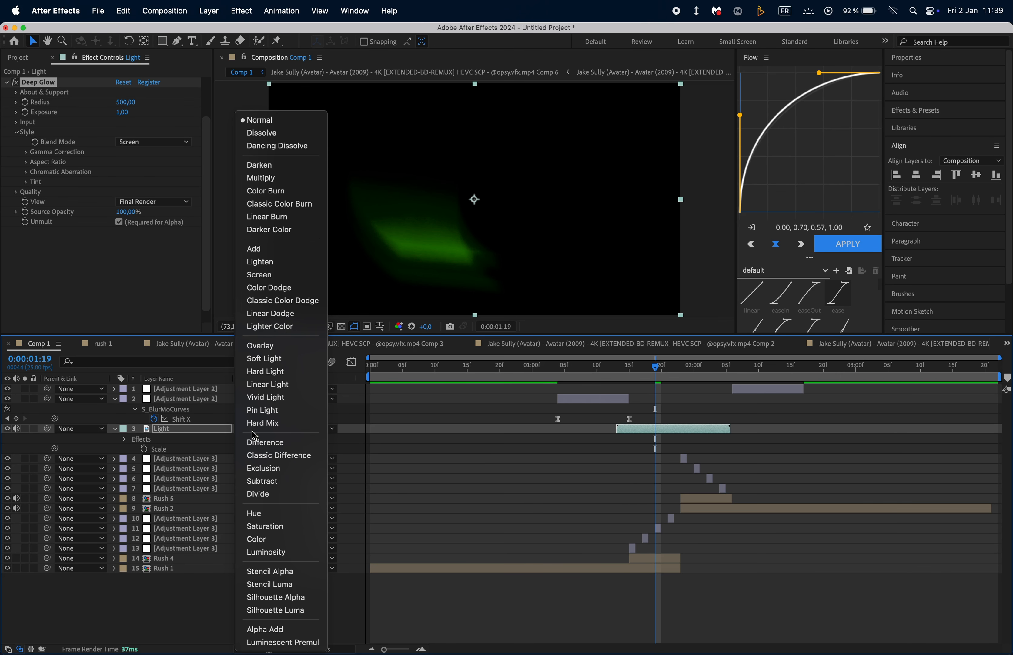
left_click(290, 276)
- Split the Light layer at 0:00:01:15 and delete the part before the cut
left_click(631, 367)
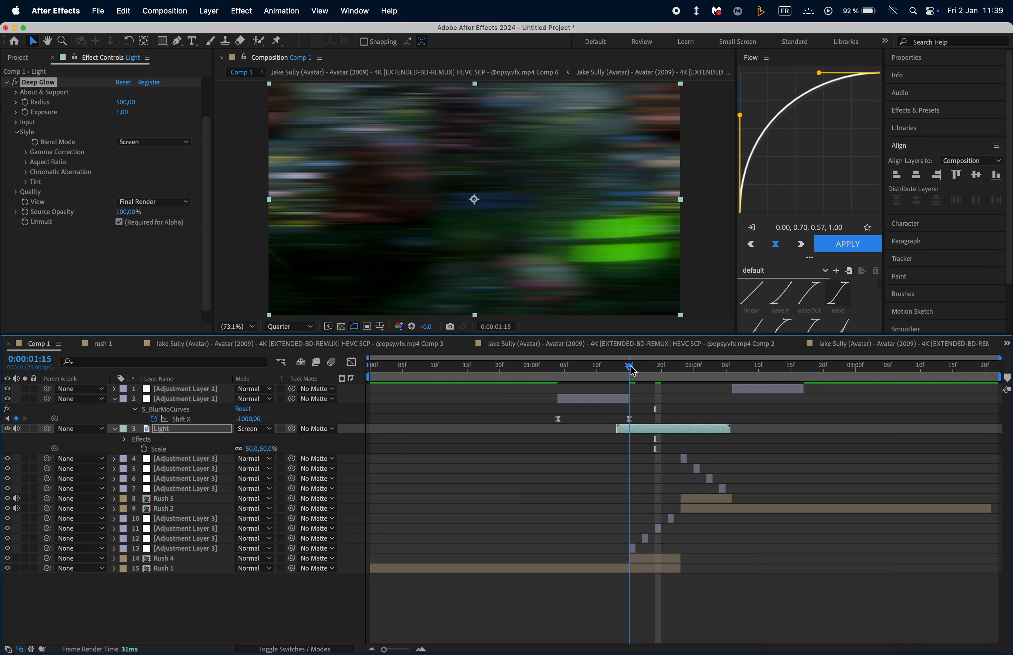
key("super+shift+d")
left_click(631, 439)
key("Delete")
- Play back the transition with the green light from 0:00:01:10 and mute the light layer's audio
left_click(597, 367)
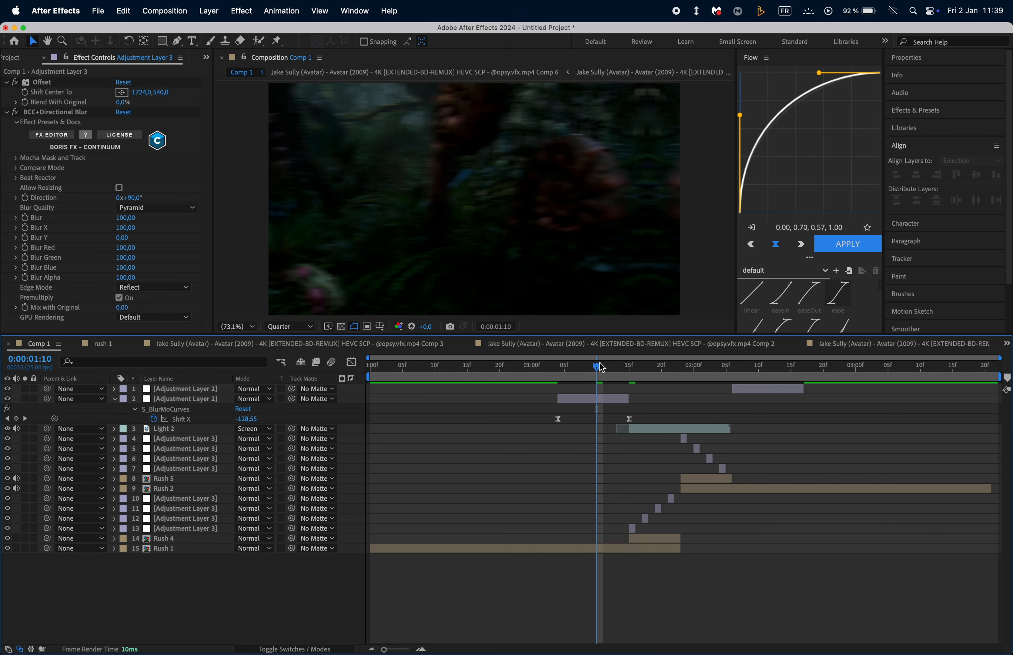
key("space")
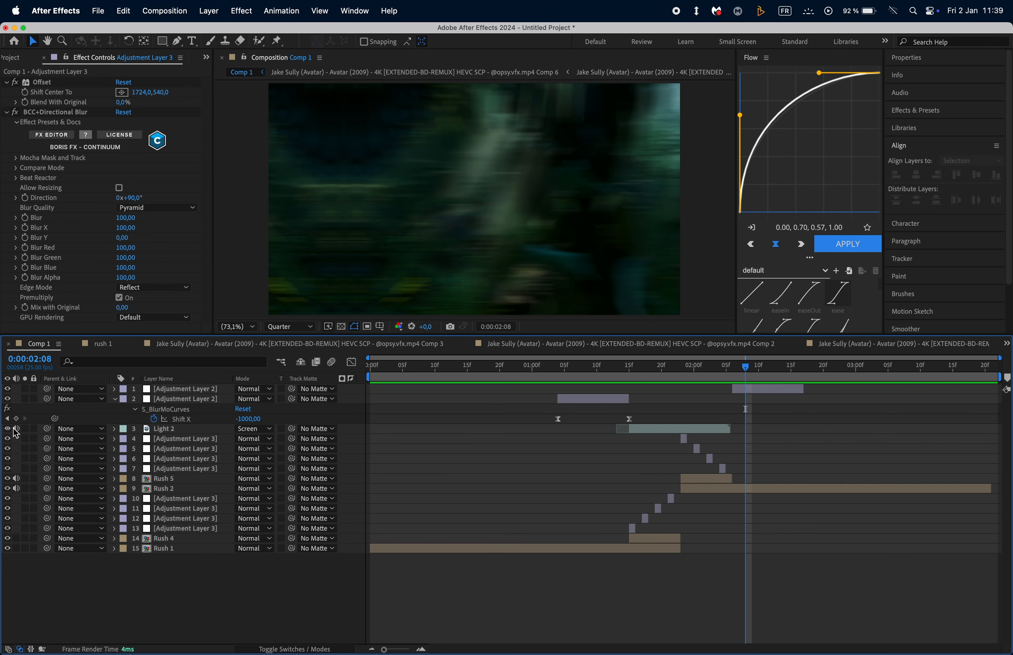
left_click(622, 366)
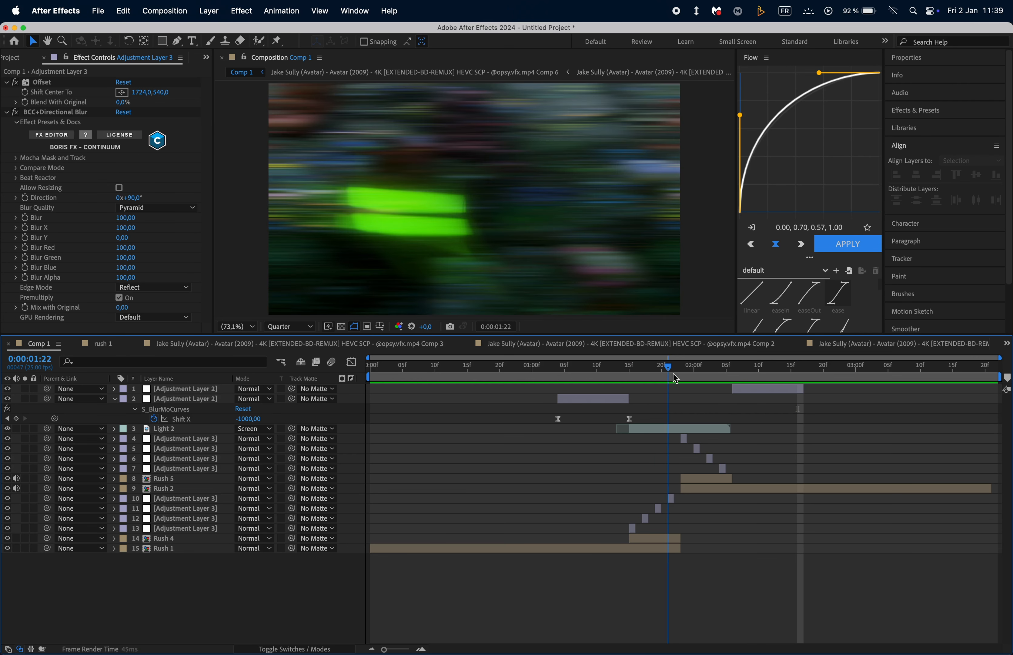
- Set the preview resolution to Full and play back the finished transition from about 0:00:00:18
left_click(289, 326)
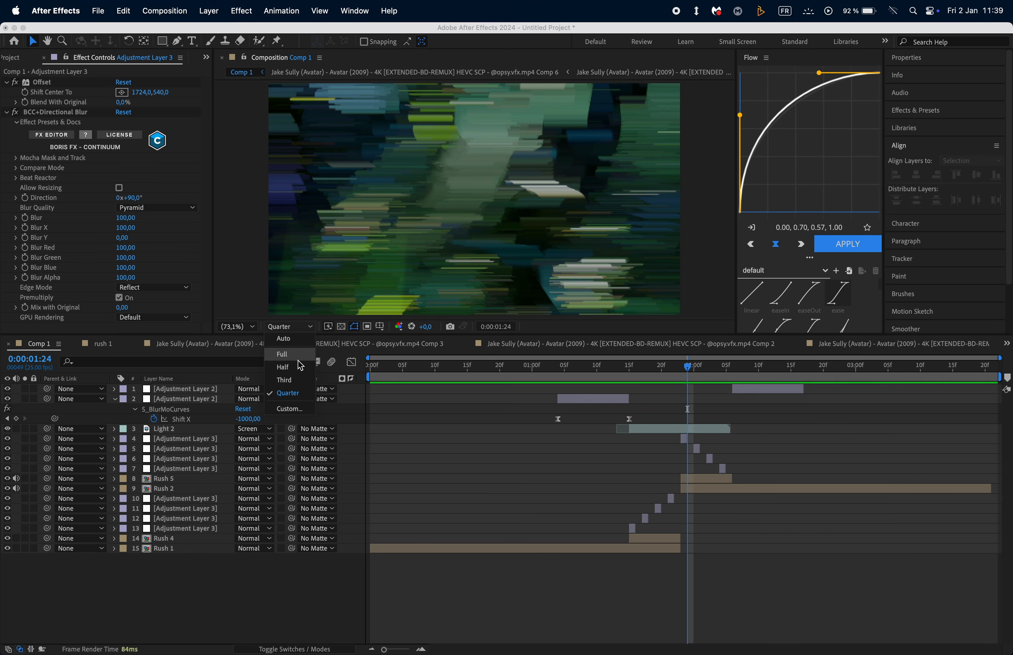
left_click(300, 365)
left_click_drag(555, 367, 481, 367)
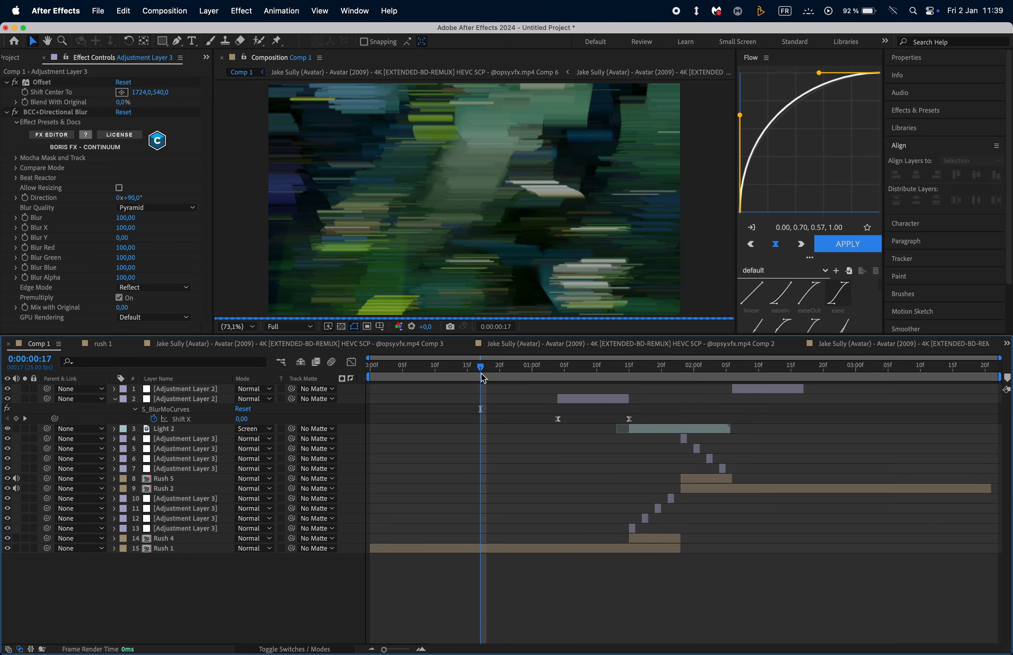
key("space")
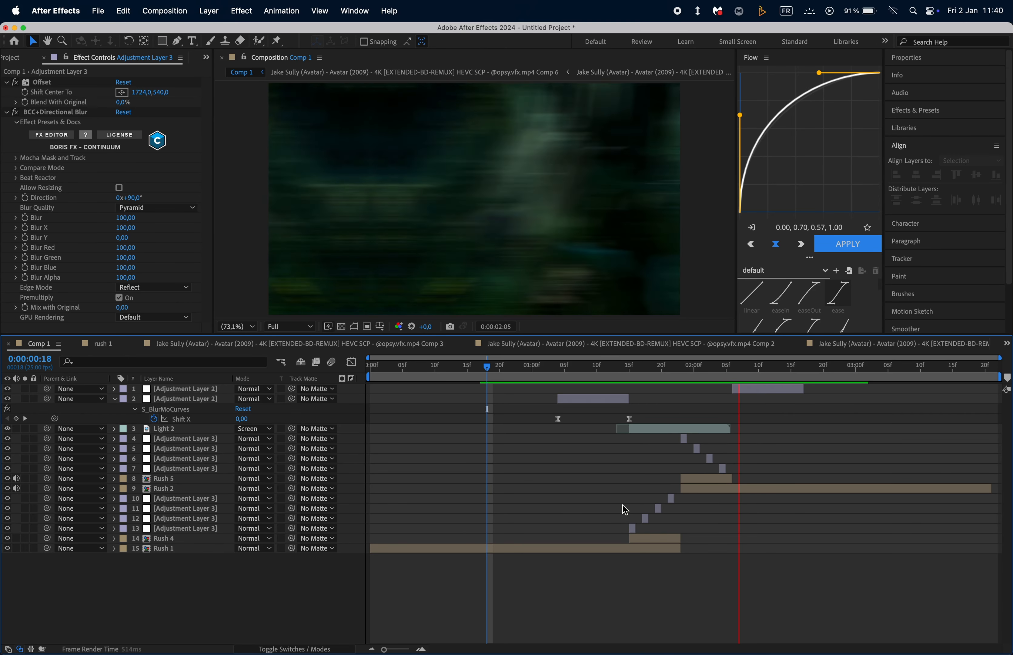
- Duplicate the first S_BlurMoCurves adjustment layer at 0:00:01:04 and replace the copy's effect with S_DissolveShake
key("space")
left_click(558, 366)
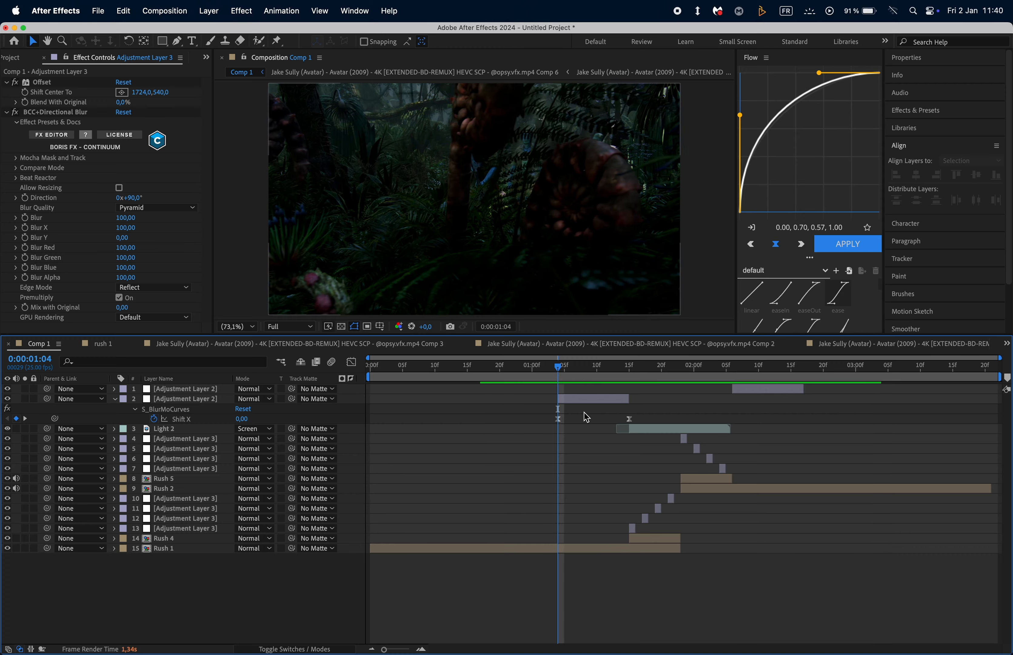
left_click(582, 400)
key("super+d")
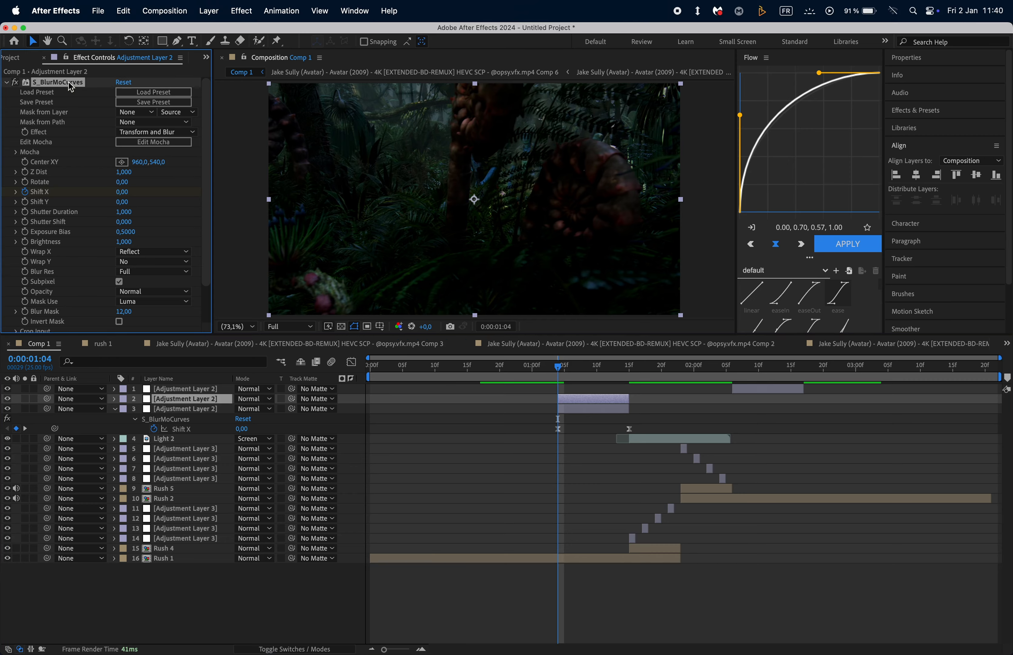
key("ctrl+space")
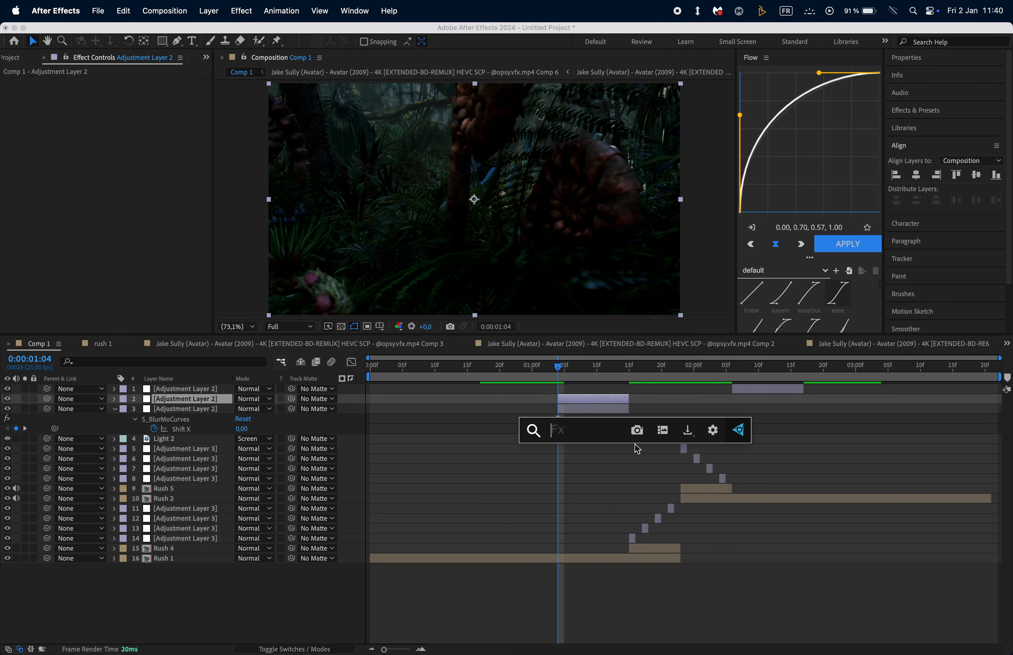
type("shake")
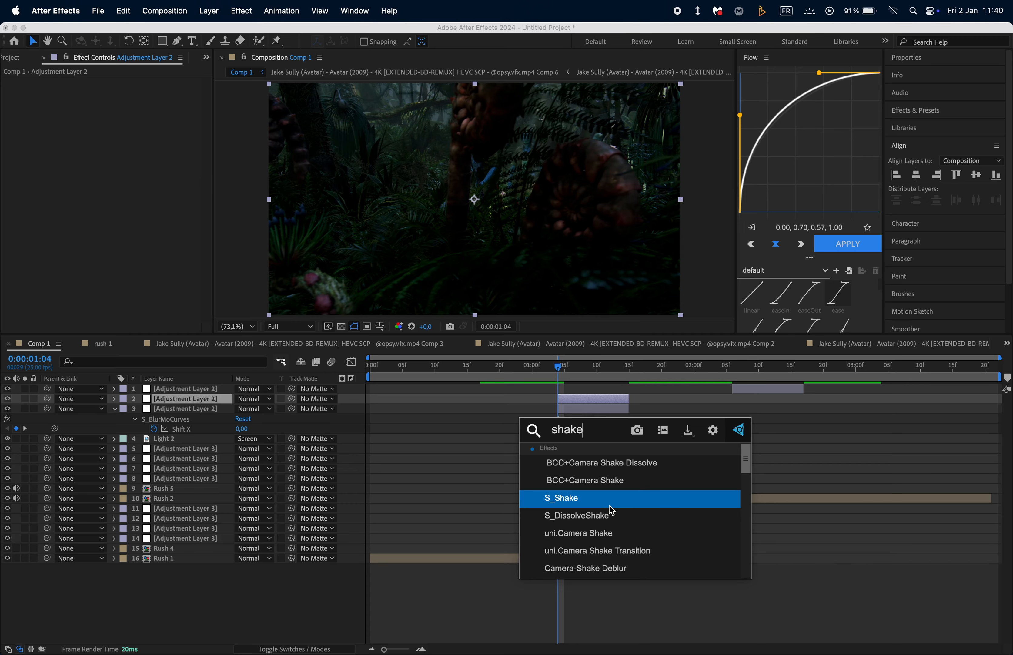
left_click(606, 522)
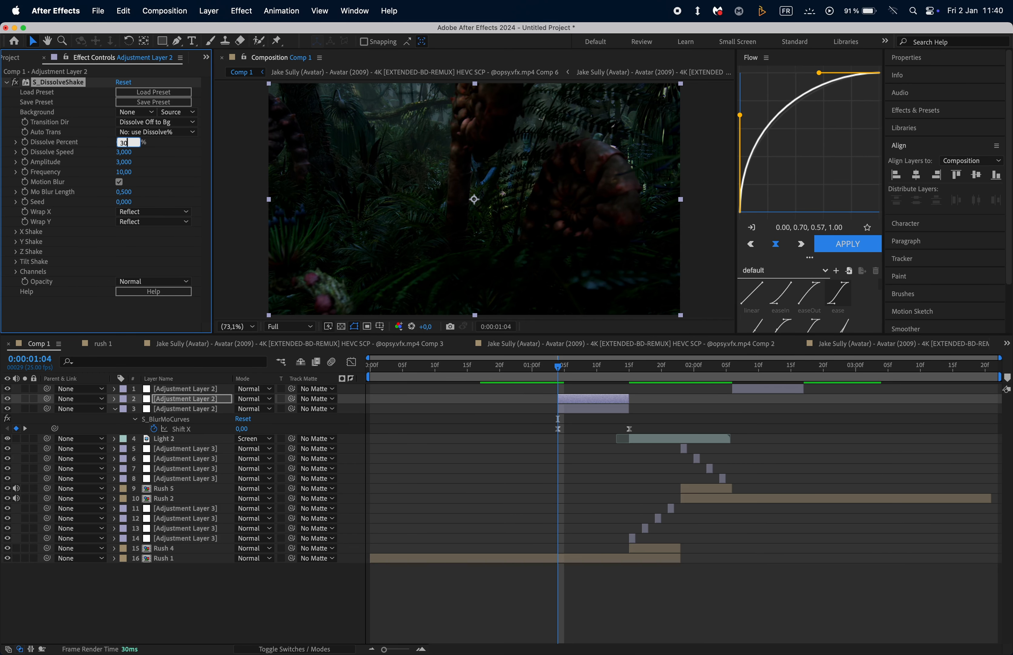
- Set the S_DissolveShake Dissolve Percent to 30% and the Frequency to 3
key("Return")
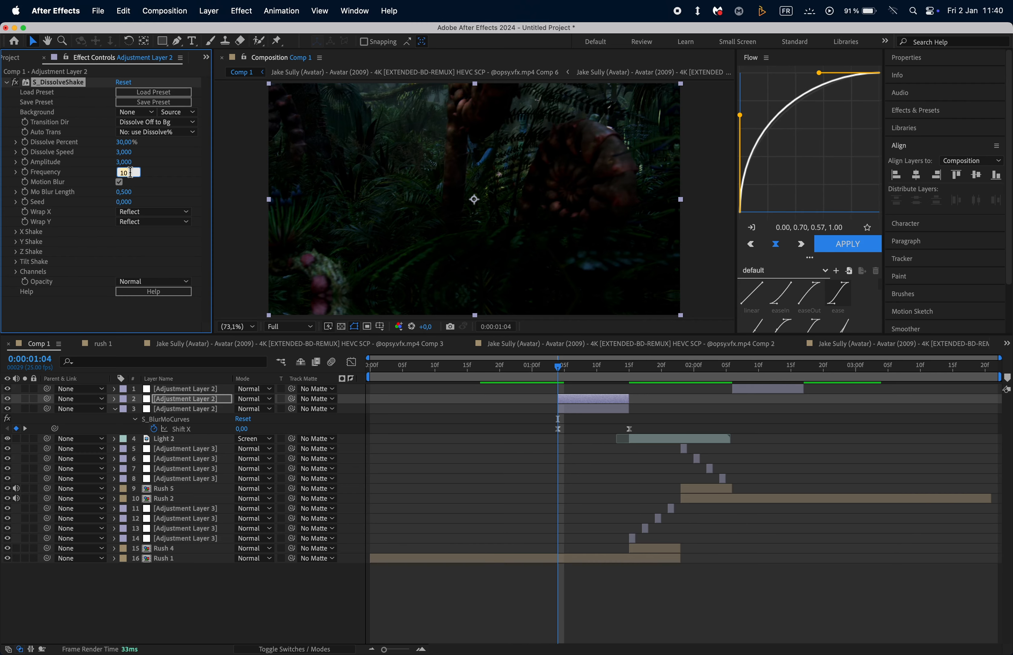
type("3")
key("Return")
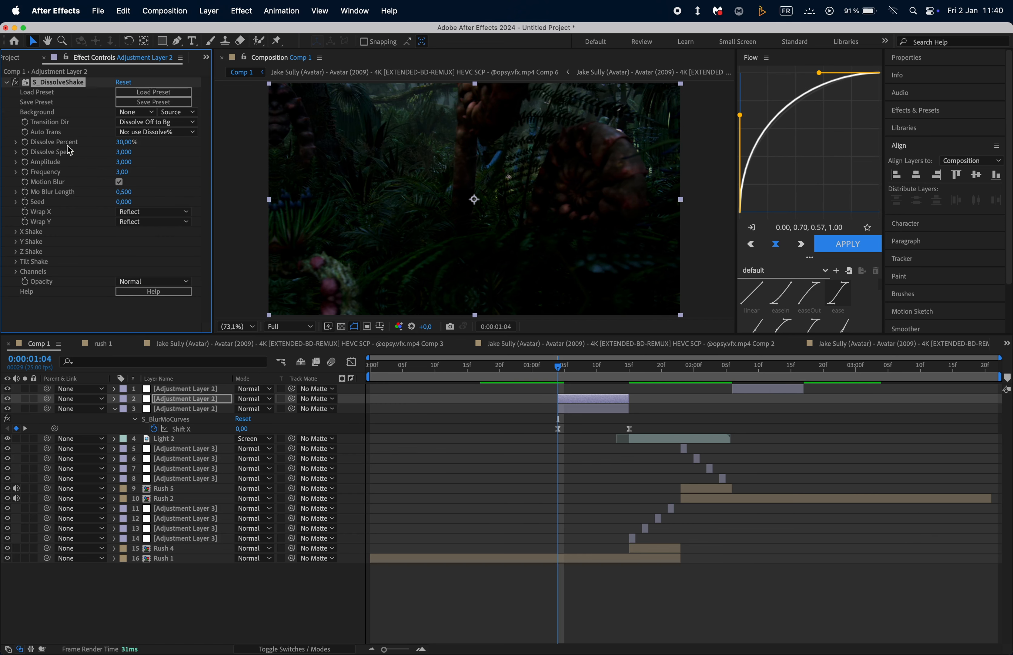
- Keyframe the shake Amplitude at 0 on 0:00:01:04 and at 3 on 0:00:01:14
type("0")
key("Return")
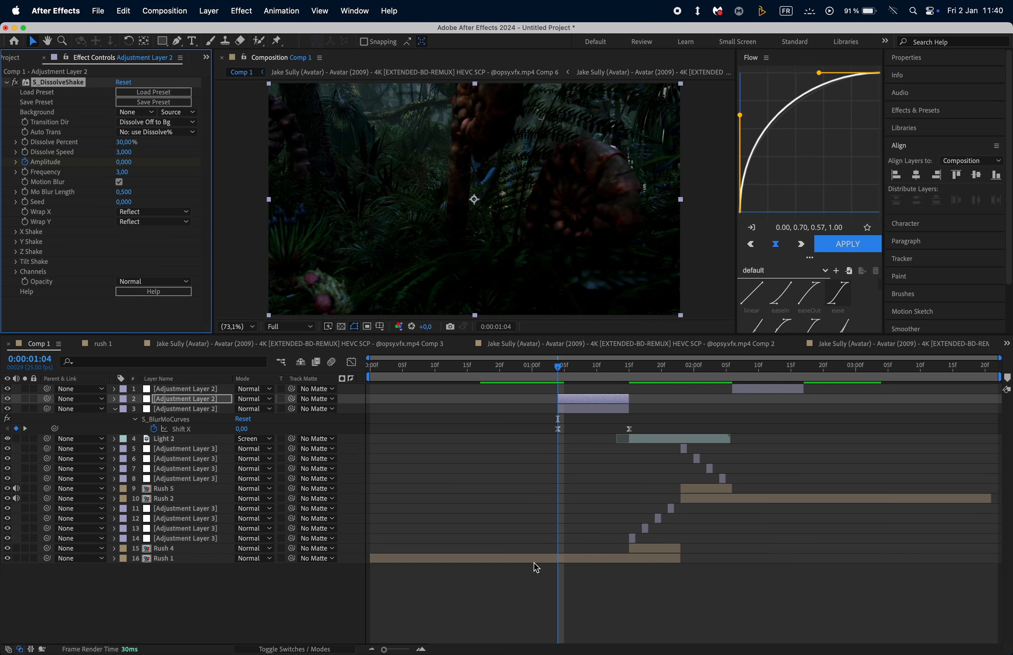
mouse_move(609, 371)
left_mouse_down()
mouse_move(601, 369)
mouse_move(624, 374)
left_mouse_up()
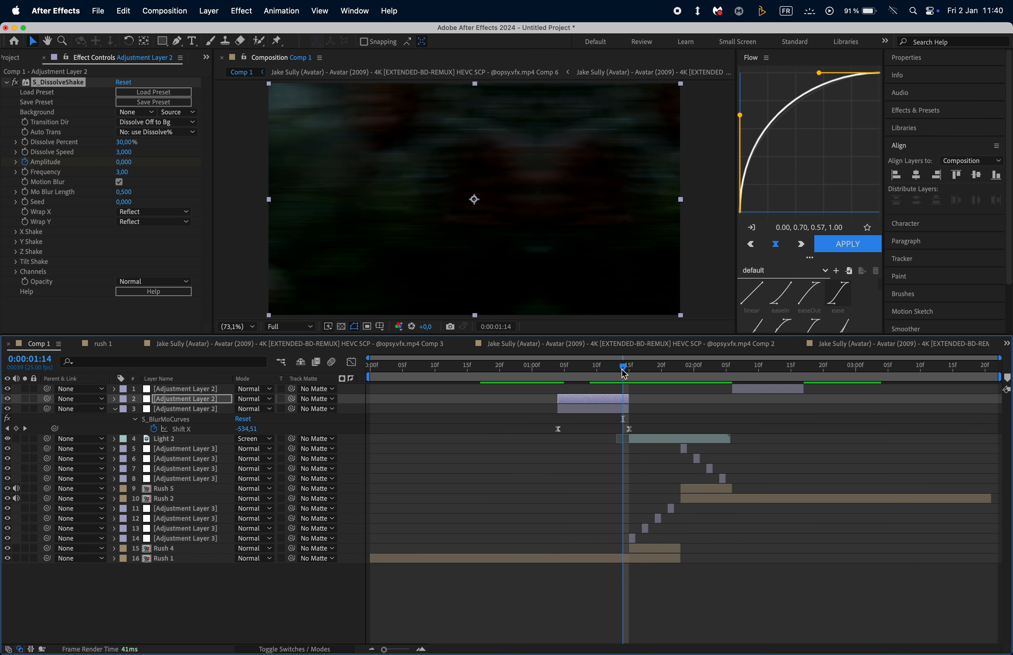
left_click(131, 162)
key("Return")
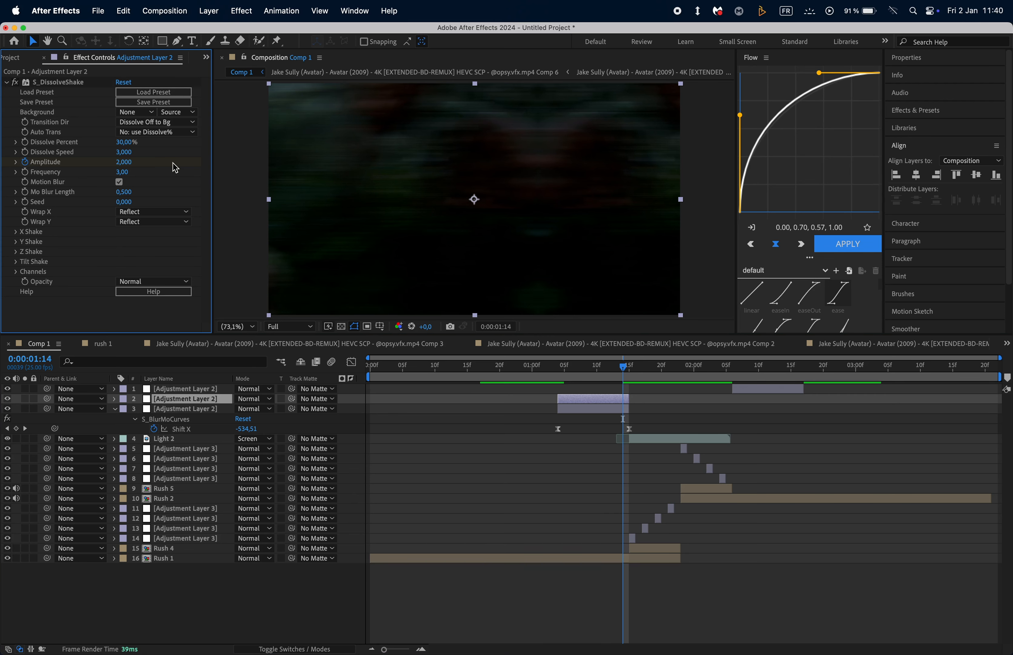
type("3")
key("Return")
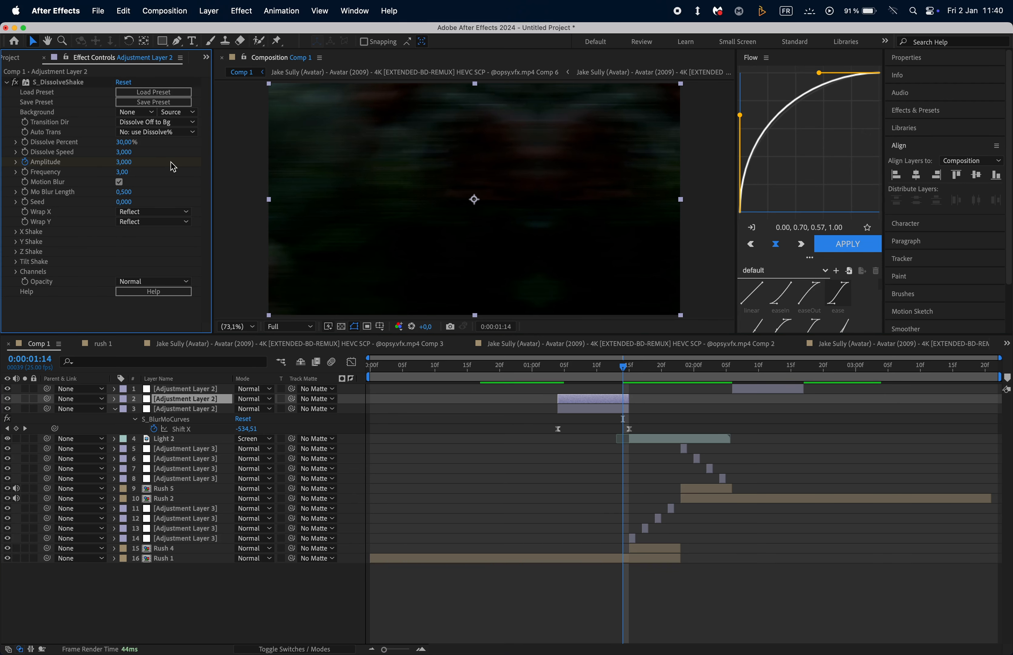
- Set the shake's X Rand Amp to 100 and Tilt Rand Amp to 10
left_click(16, 232)
left_click(123, 241)
type("100")
key("Return")
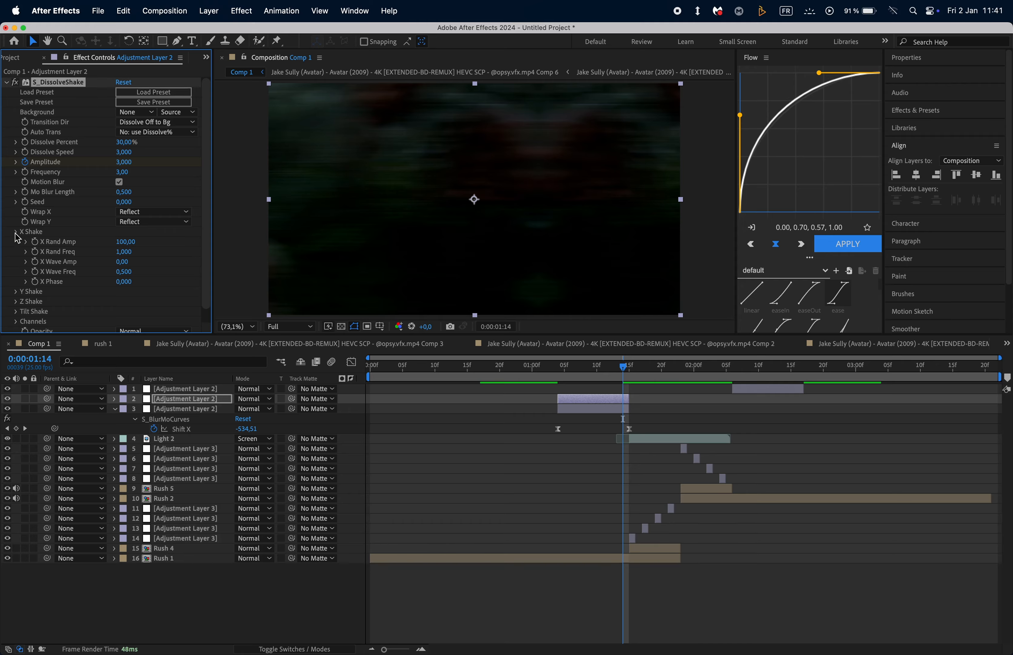
left_click(16, 233)
left_click(16, 253)
left_click(16, 252)
left_click(17, 262)
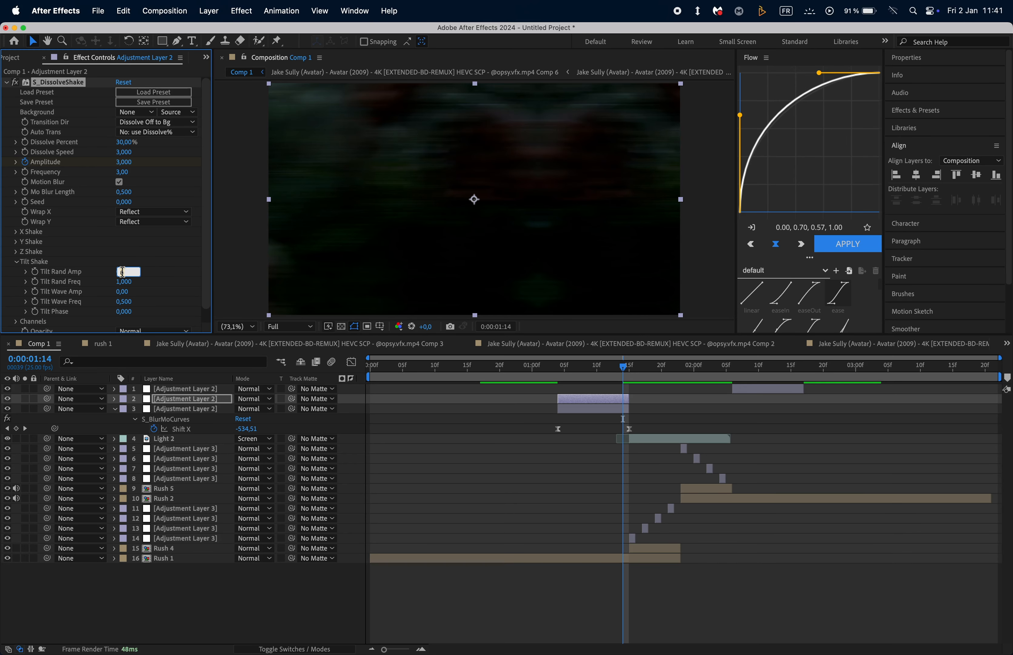
key("j")
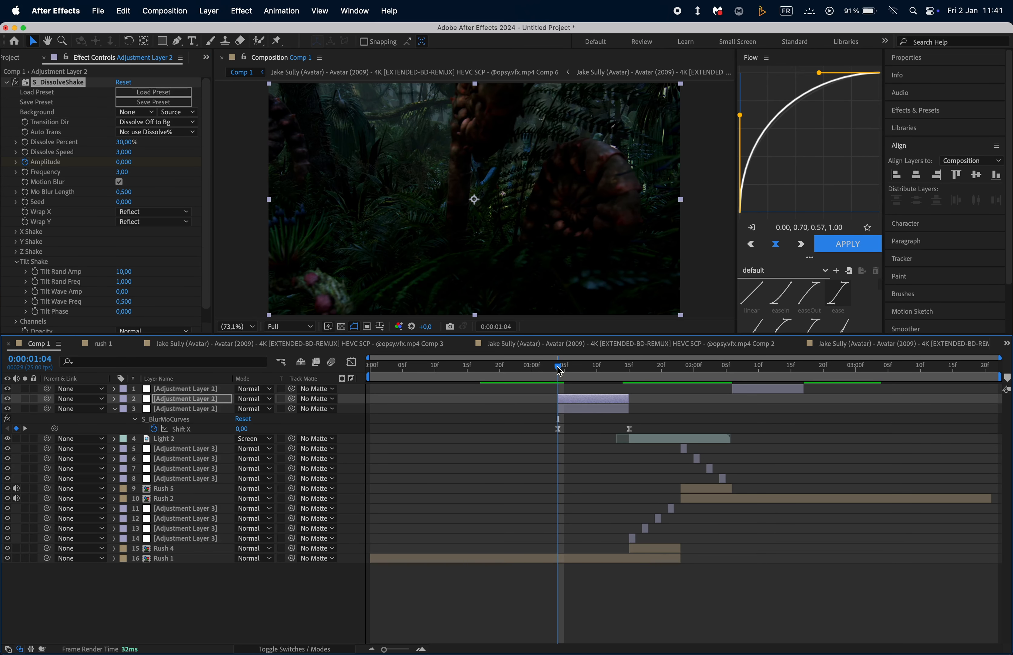
- Apply a 0.79, 0.01, 1.00, 0.63 Flow curve to the Amplitude keyframes and move them to 0:00:01:10 and 0:00:01:15
key("space")
key("u")
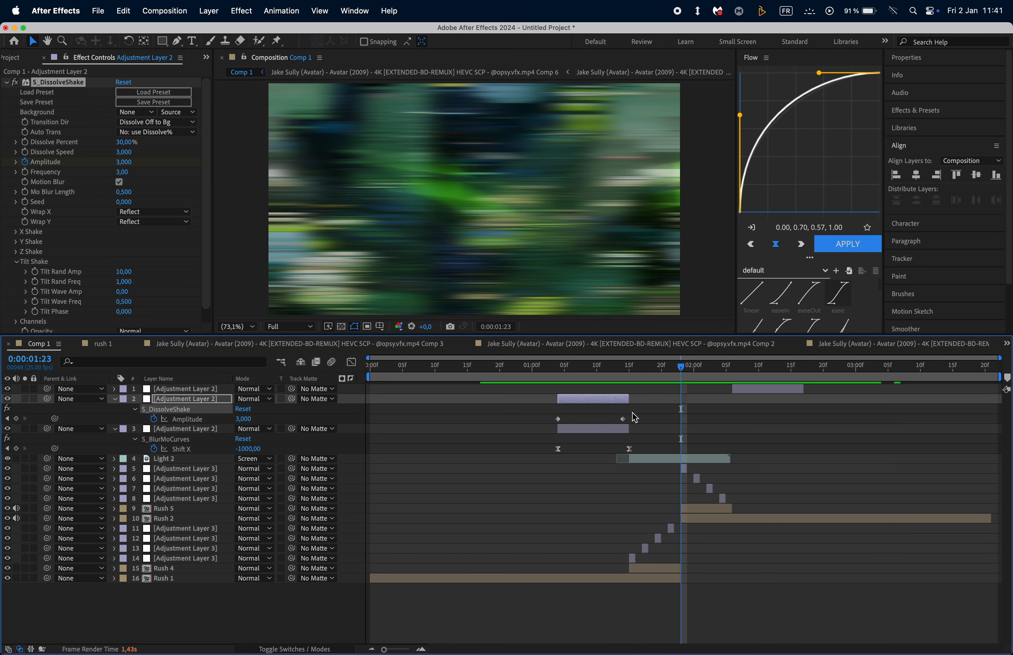
left_click_drag(561, 422, 662, 420)
left_click(809, 294)
left_click_drag(742, 213, 853, 212)
left_click_drag(837, 73, 879, 124)
left_click(847, 243)
left_click(682, 421)
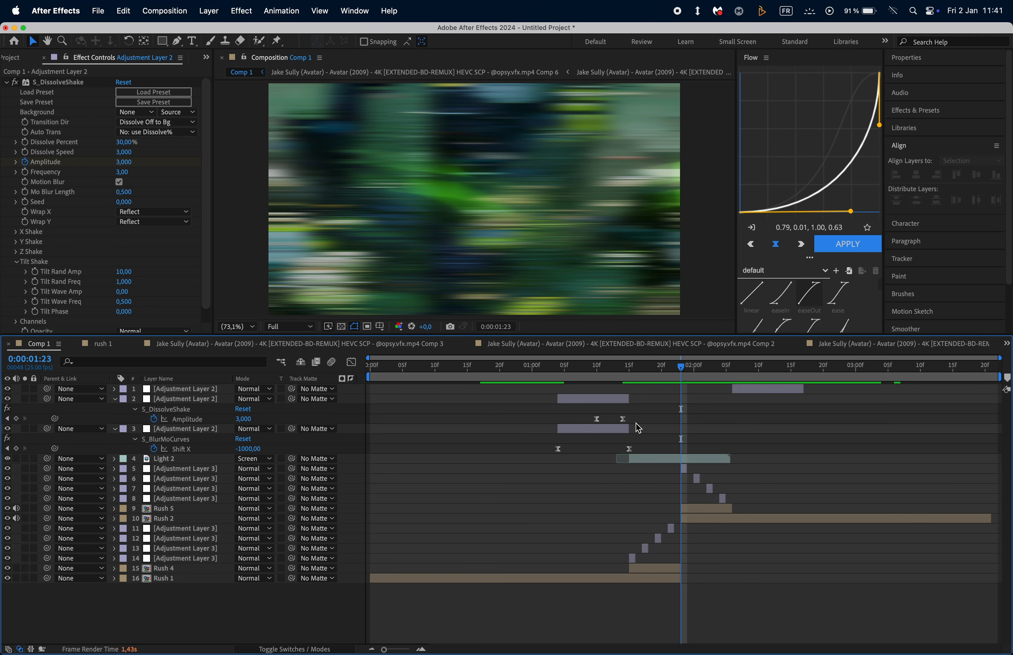
left_click_drag(622, 419, 629, 420)
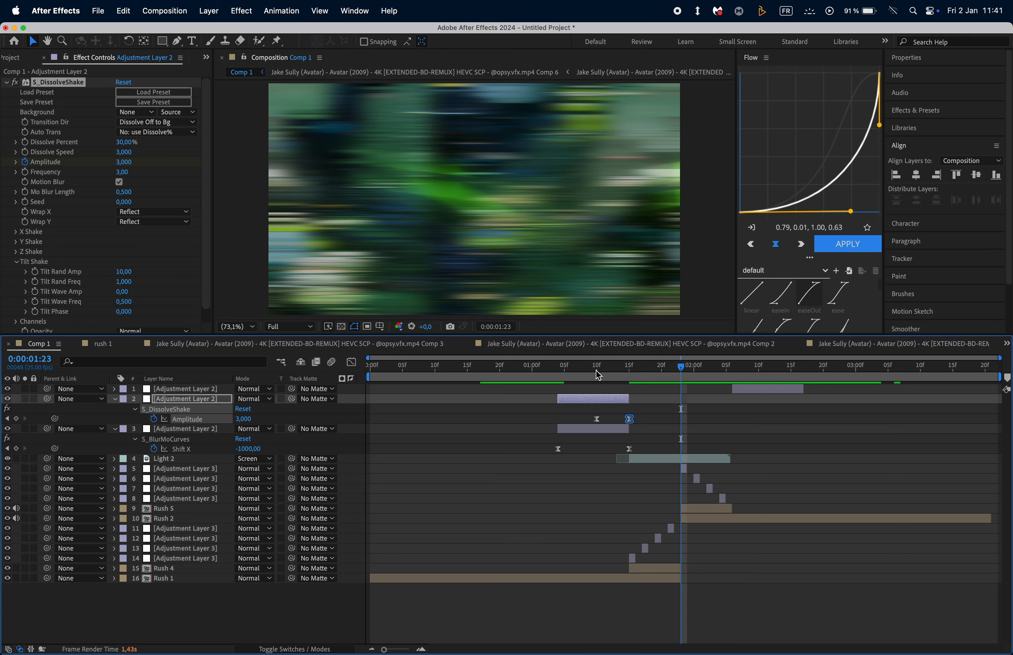
- Play back the first shake from around 0:00:01:05 and inspect the frames near 0:00:01:13
left_click_drag(597, 371, 583, 370)
key("space")
key("space")
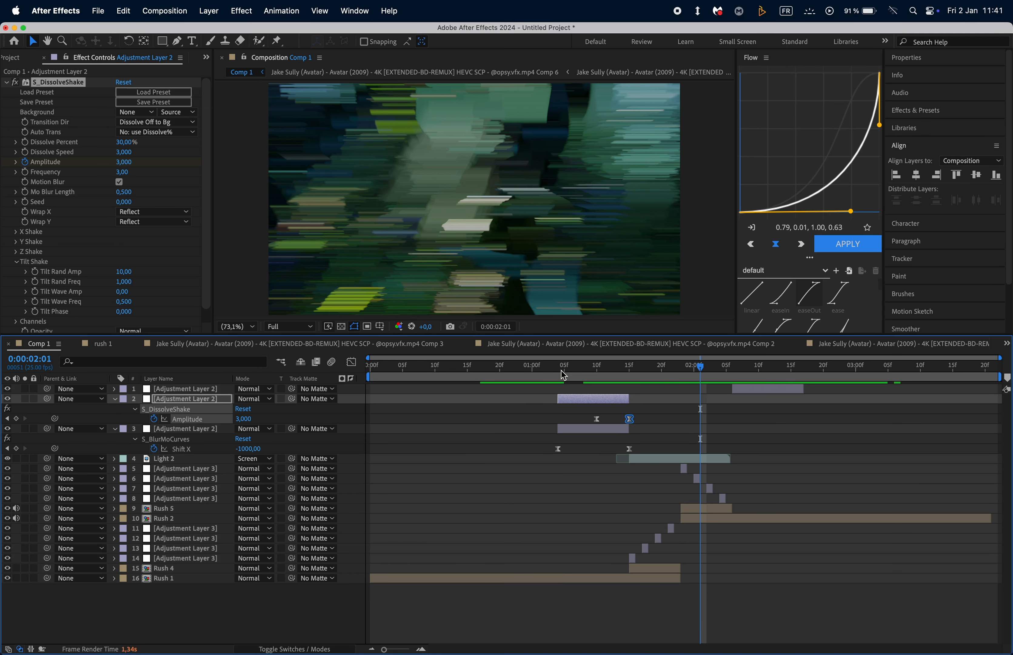
left_click(560, 369)
key("space")
key("space")
left_click_drag(604, 370, 617, 368)
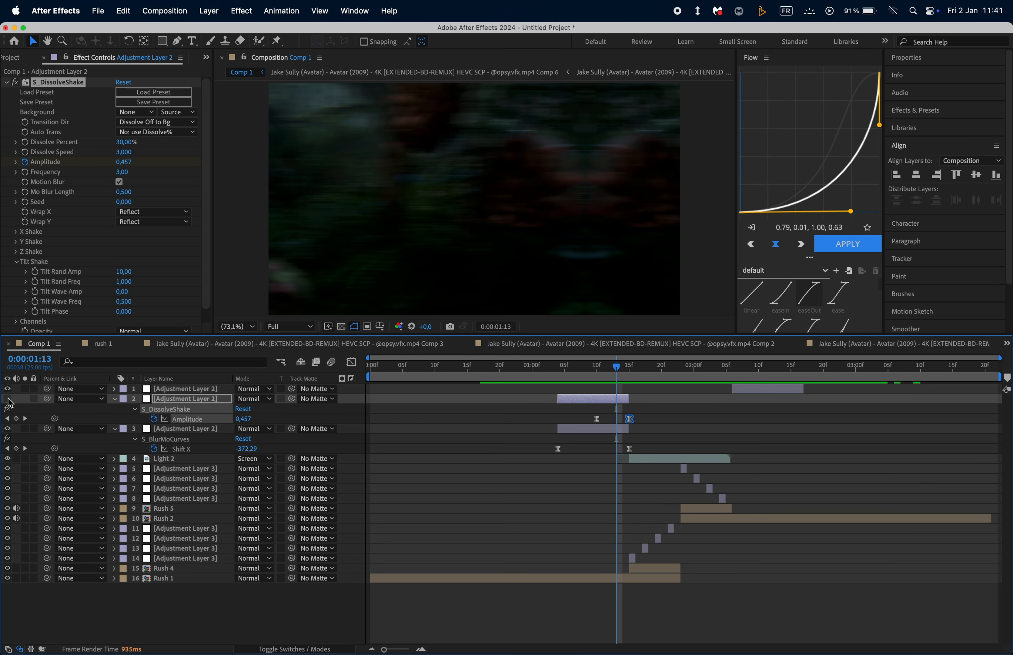
left_click_drag(630, 368, 563, 369)
key("space")
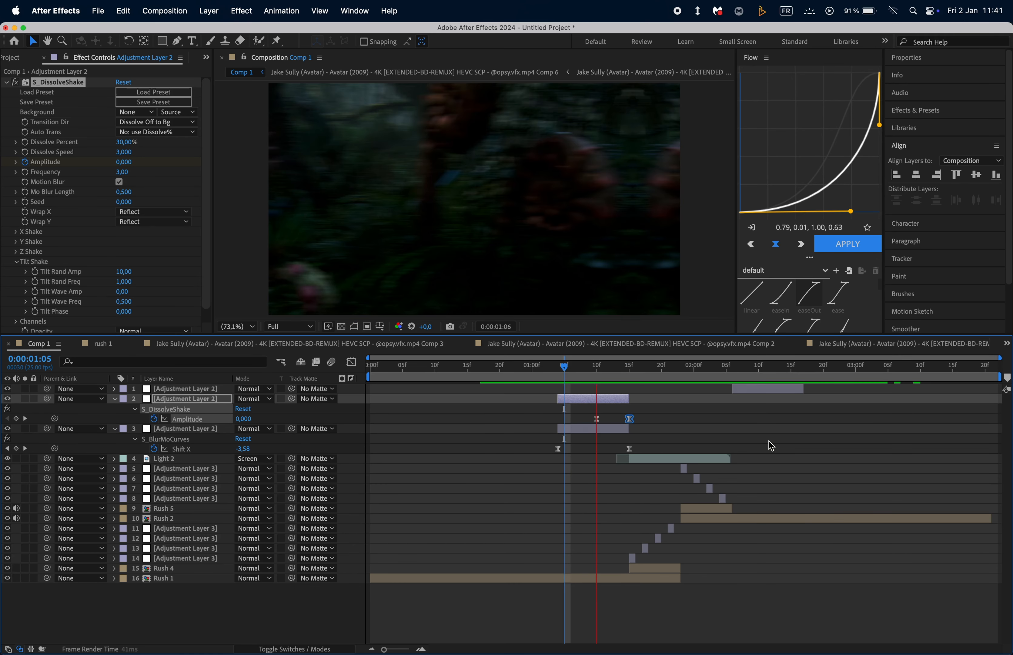
key("space")
- Extend the shake adjustment layer so that it ends at the clip cut on 0:00:01:23
left_click_drag(629, 399, 734, 400)
mouse_move(637, 378)
left_mouse_down()
mouse_move(673, 380)
mouse_move(625, 382)
mouse_move(694, 377)
mouse_move(656, 377)
left_mouse_up()
key("super+shift+d")
key("Delete")
left_click(652, 400)
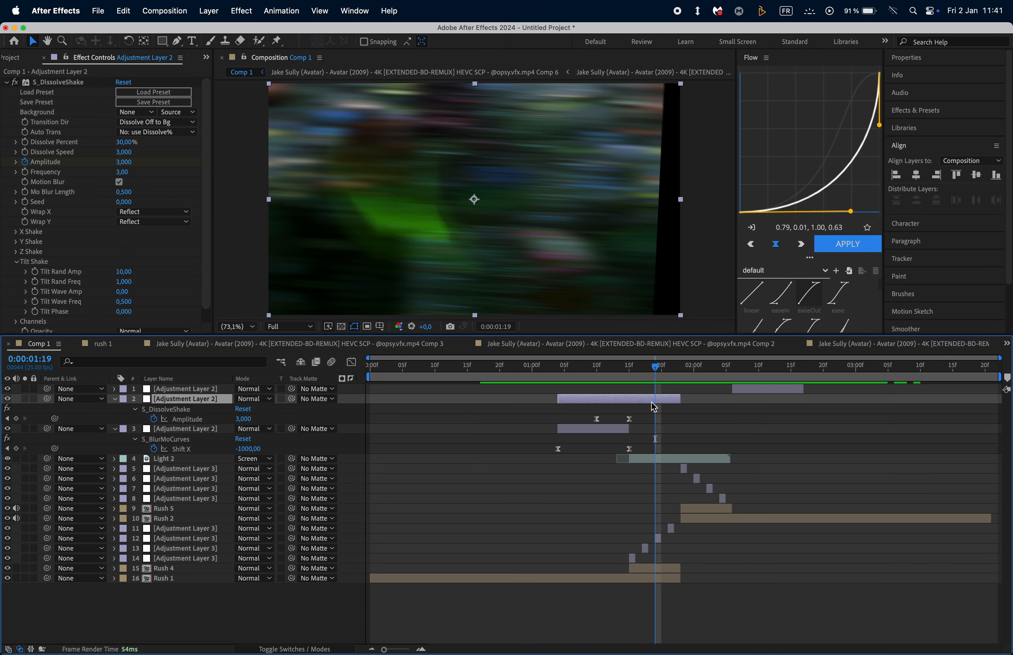
- Add Motion Tile above S_DissolveShake with Output Width and Output Height at 220 and Mirror Edges enabled
key("ctrl+space")
type("moti")
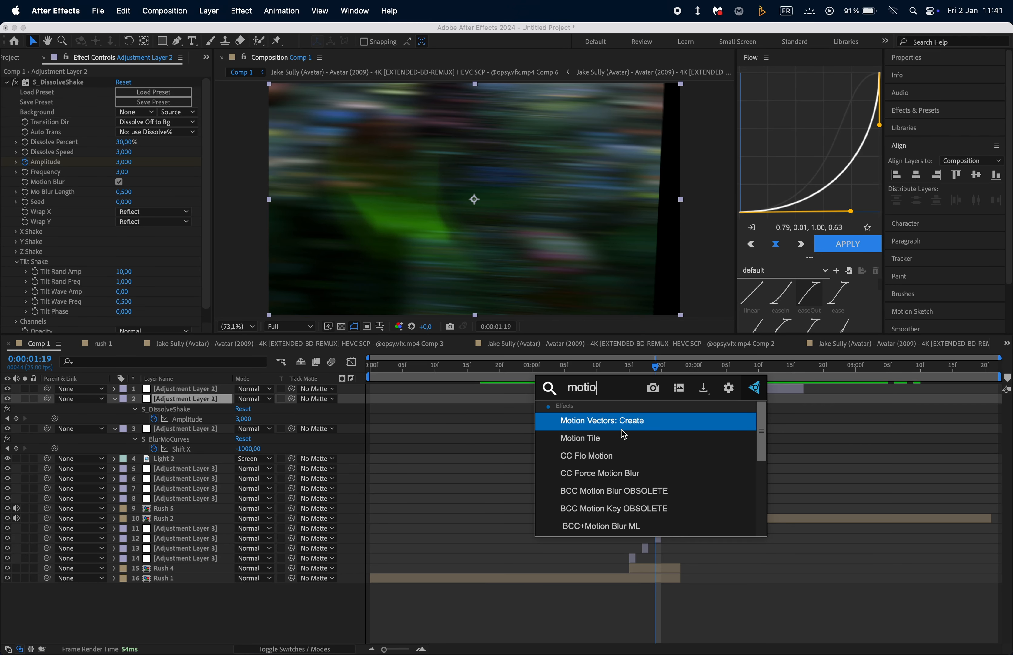
left_click(624, 437)
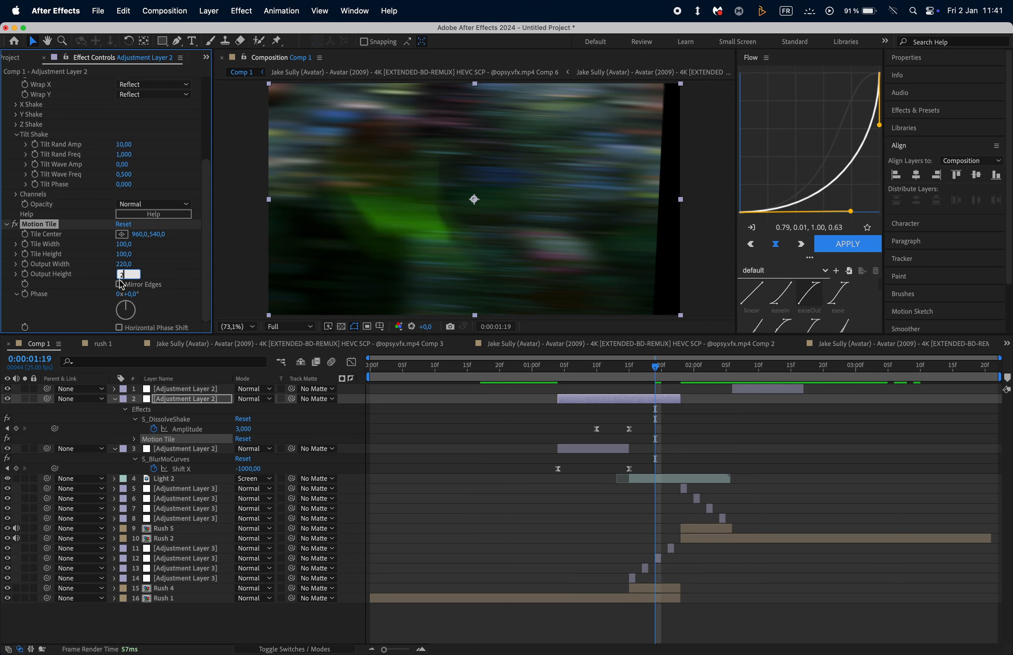
left_click_drag(50, 225, 67, 81)
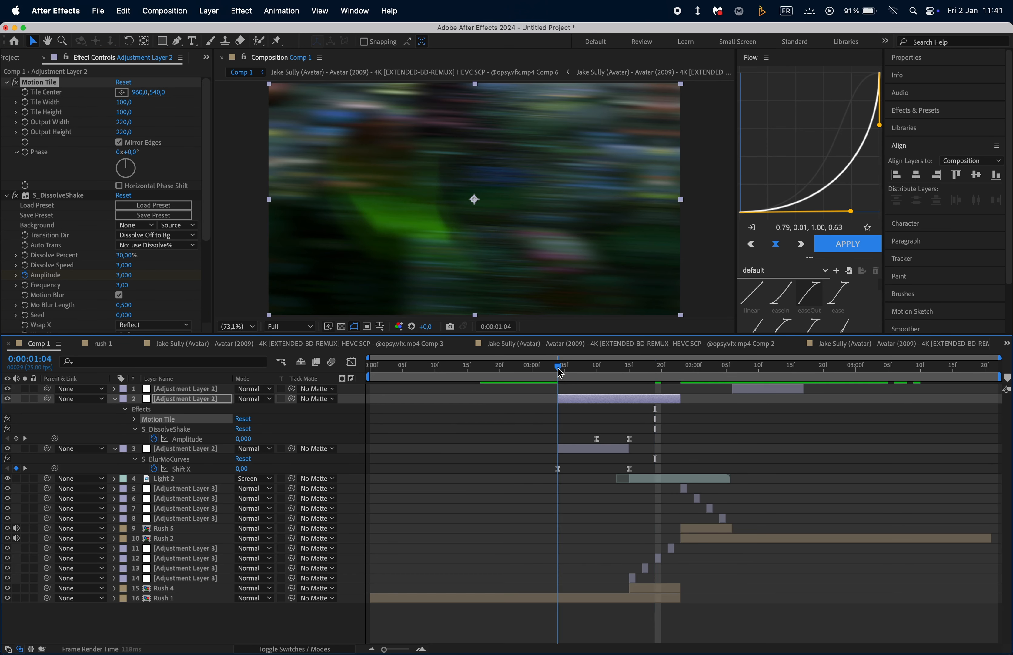
- Play back the transition from 0:00:01:04 and scrub through to about 0:00:02:07 to check the shake
left_click(559, 367)
key("space")
key("space")
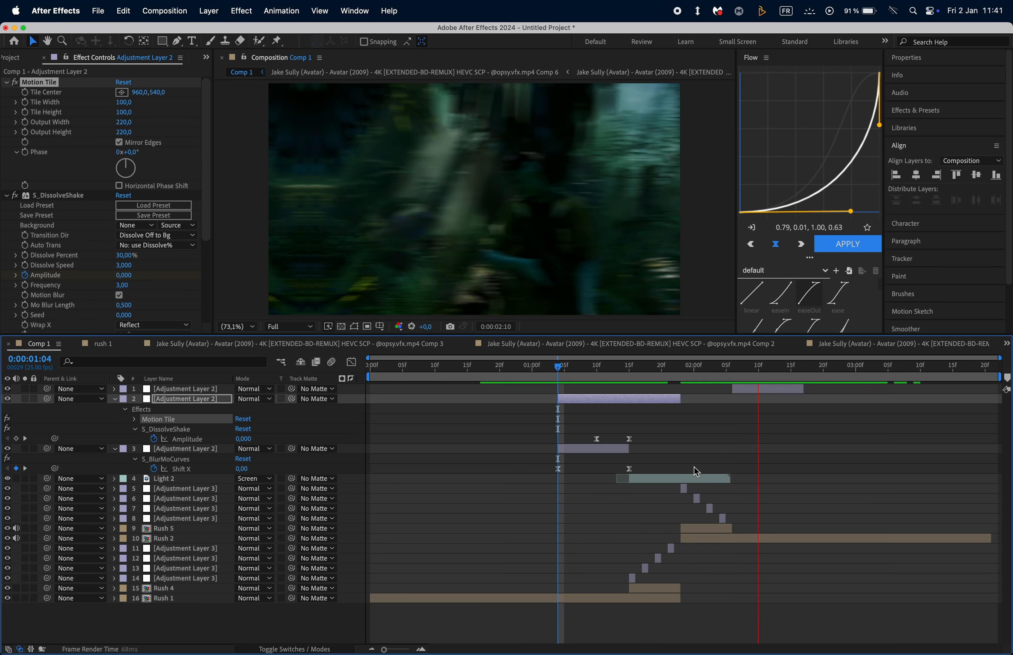
left_click(552, 367)
key("space")
key("space")
left_click_drag(630, 367, 681, 374)
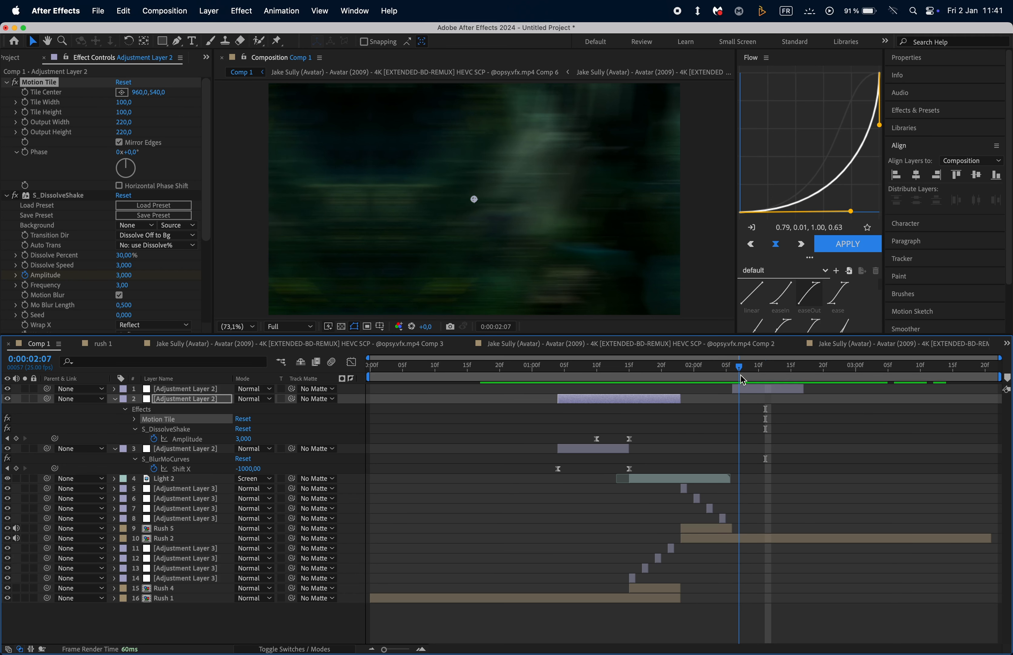
- Duplicate the shake layer near 0:00:02:06 and reverse its Amplitude keyframes to run from 3 at 0:00:02:06 to 0 at 0:00:02:11
left_click(623, 401)
key("super+d")
left_click_drag(623, 402, 732, 420)
key("u")
left_click(823, 422)
key("k")
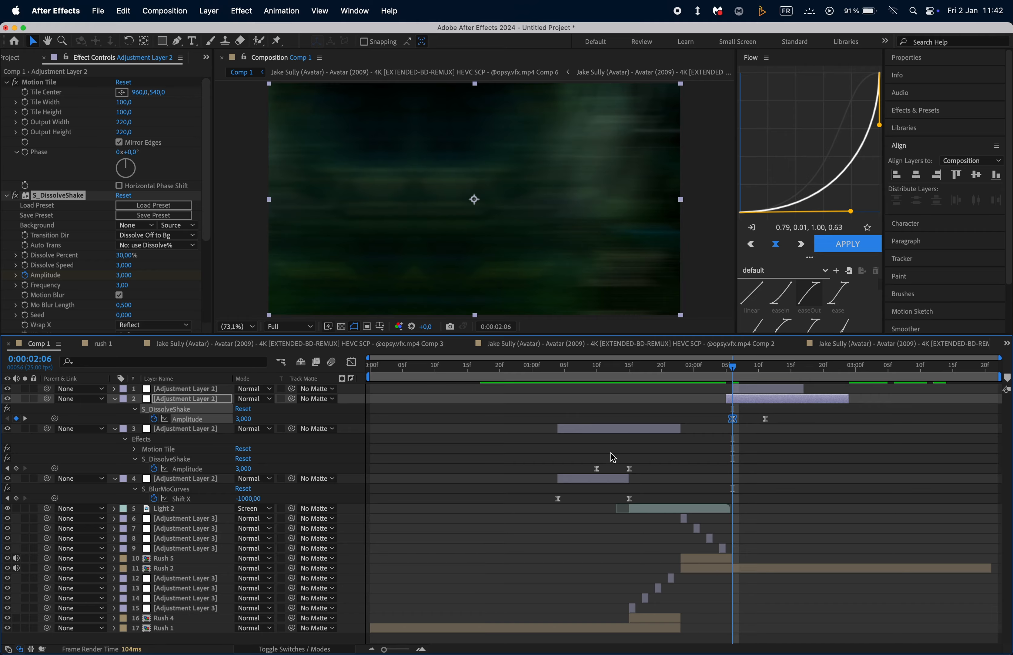
- Move the duplicated shake layer to the top of the layer stack and trim its start to 0:00:02:06
left_click_drag(214, 399, 214, 392)
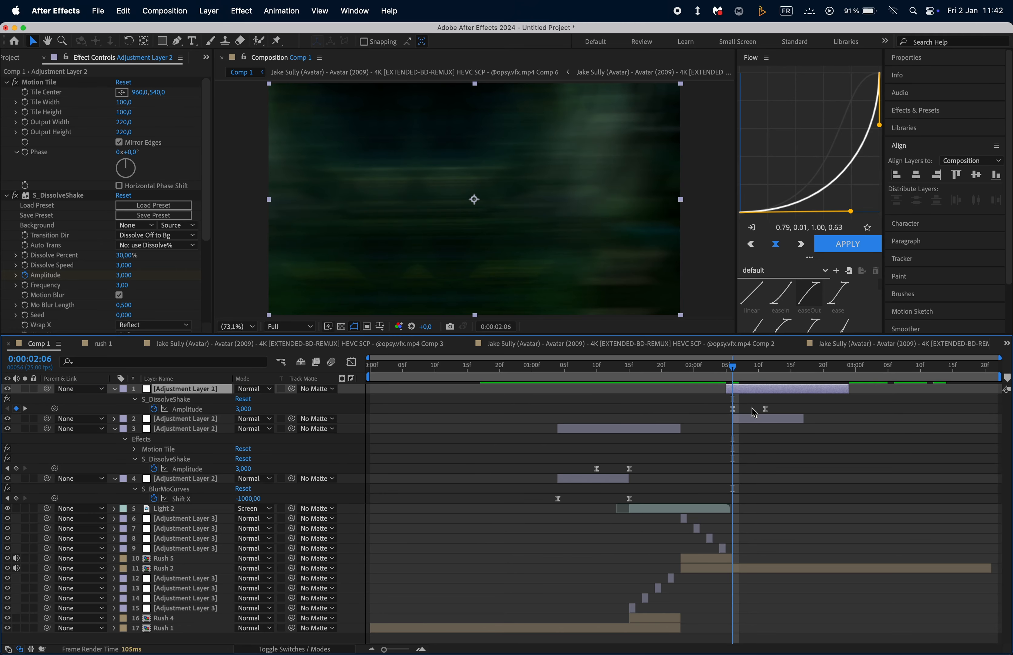
key("super+shift+d")
left_click(729, 398)
key("Delete")
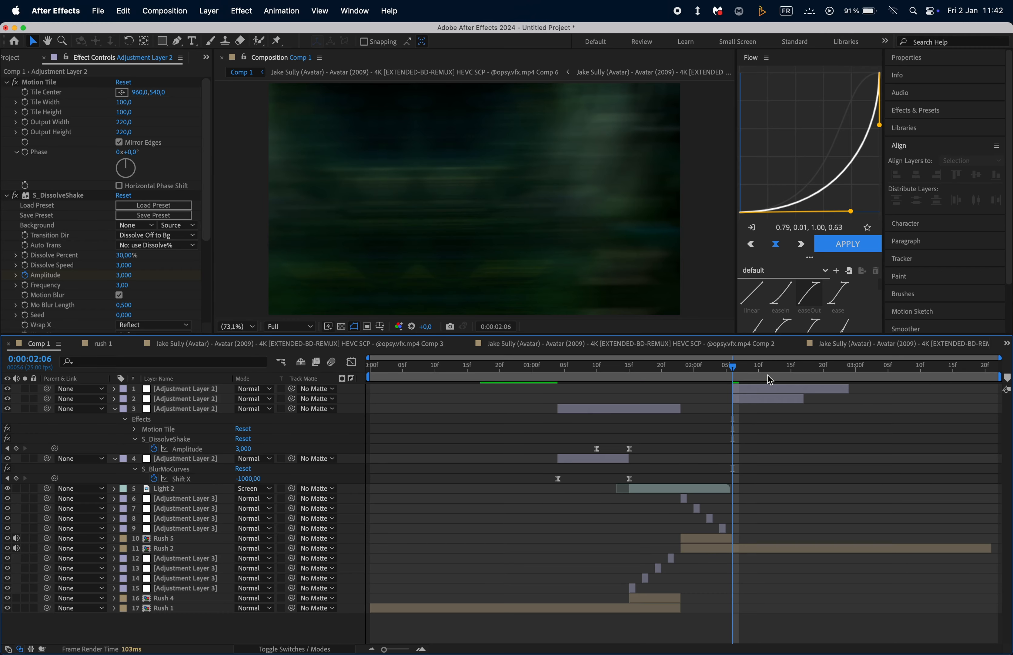
- Trim the end of the second shake layer to its last Amplitude keyframe at 0:00:02:11
left_click(764, 388)
key("u")
left_click(765, 370)
key("super+shift+d")
key("Delete")
- Reshape the second shake's Amplitude curve in the Graph Editor to fall steeply at first and ease out to 0
left_click(736, 410)
key("shift+F3")
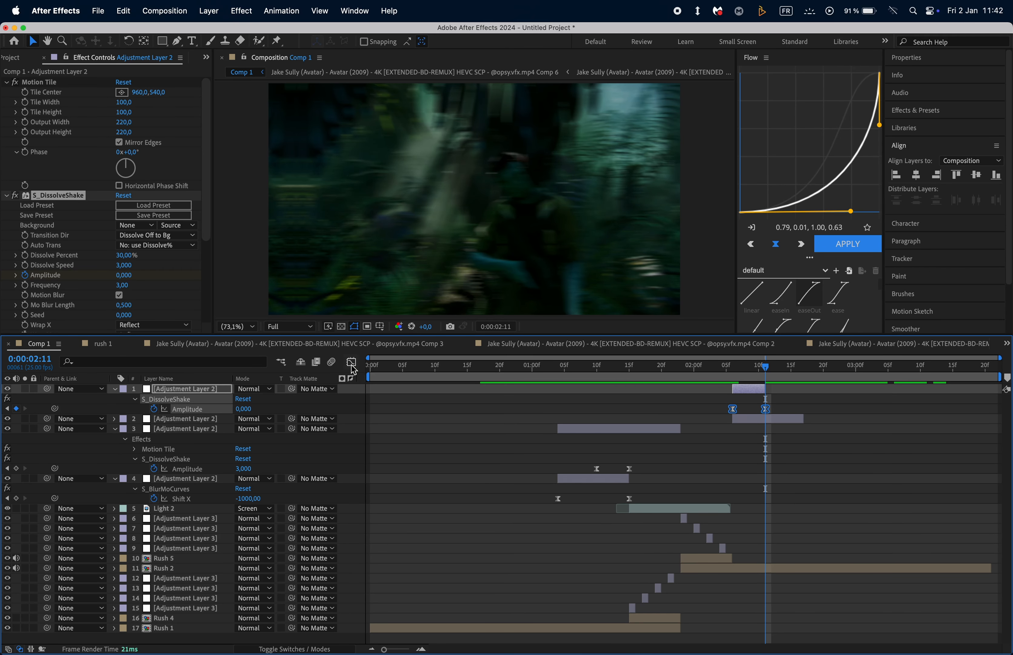
left_click(653, 638)
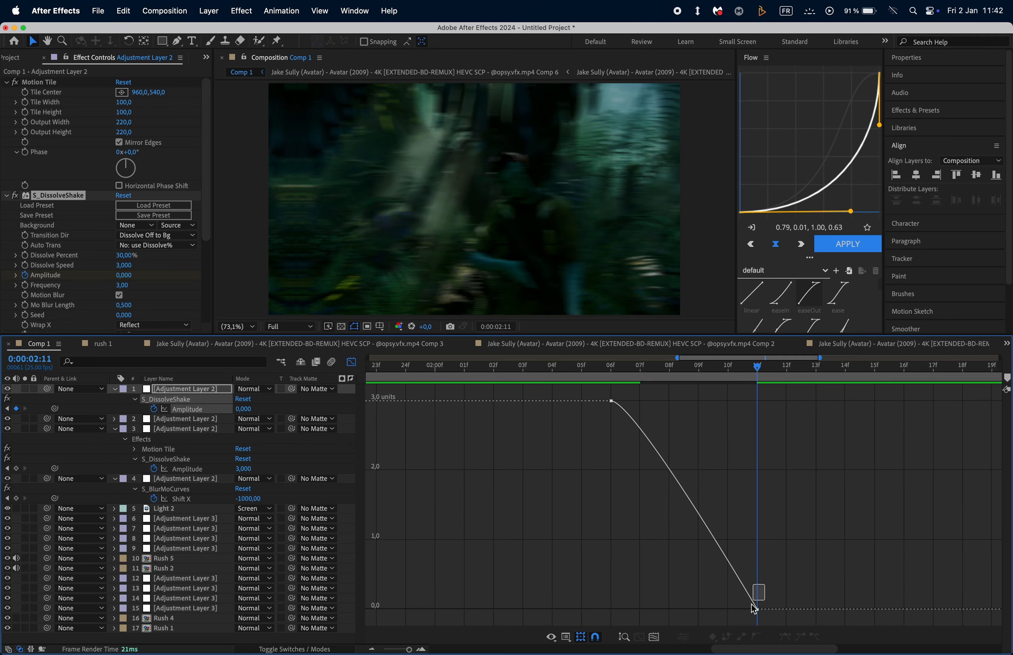
left_click_drag(754, 612, 659, 609)
left_click_drag(634, 401, 532, 484)
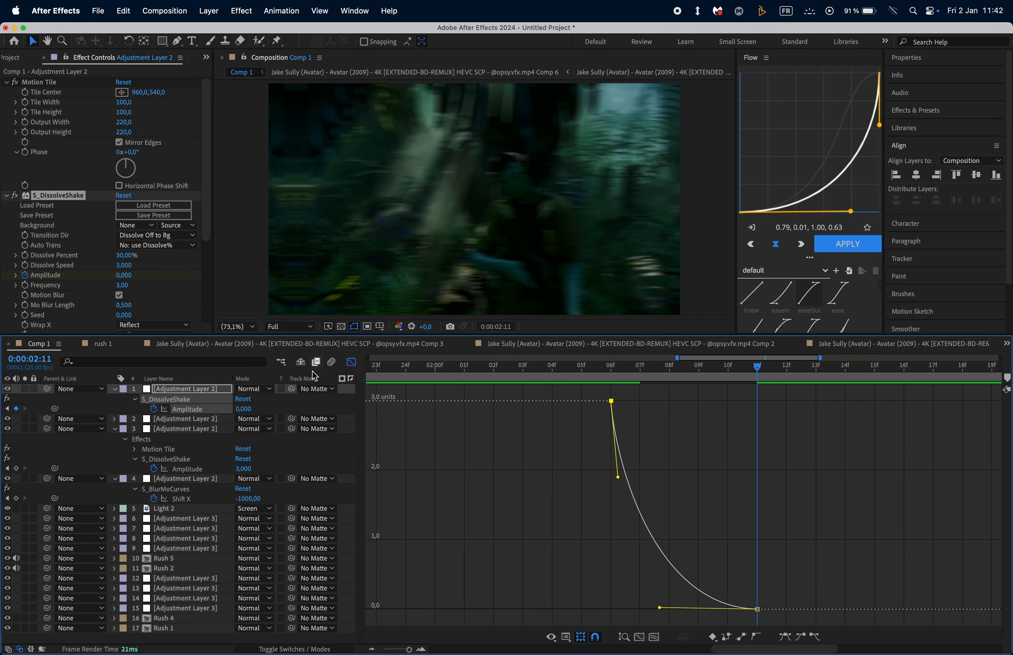
left_click(351, 362)
- Scrub through the second shake and play it back from 0:00:02:04
left_click_drag(608, 369, 741, 377)
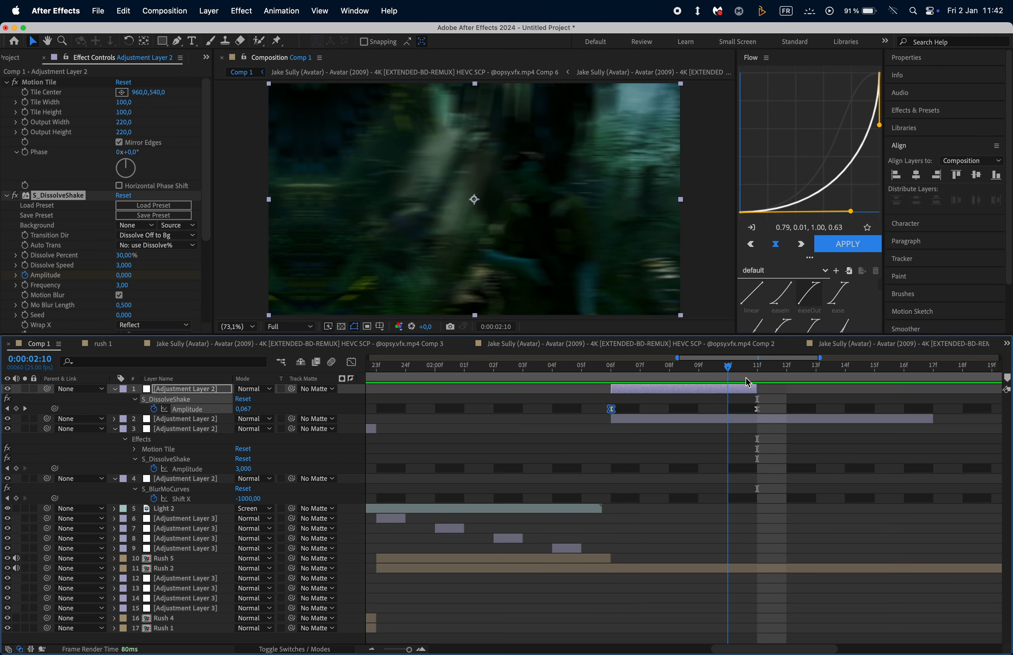
key("space")
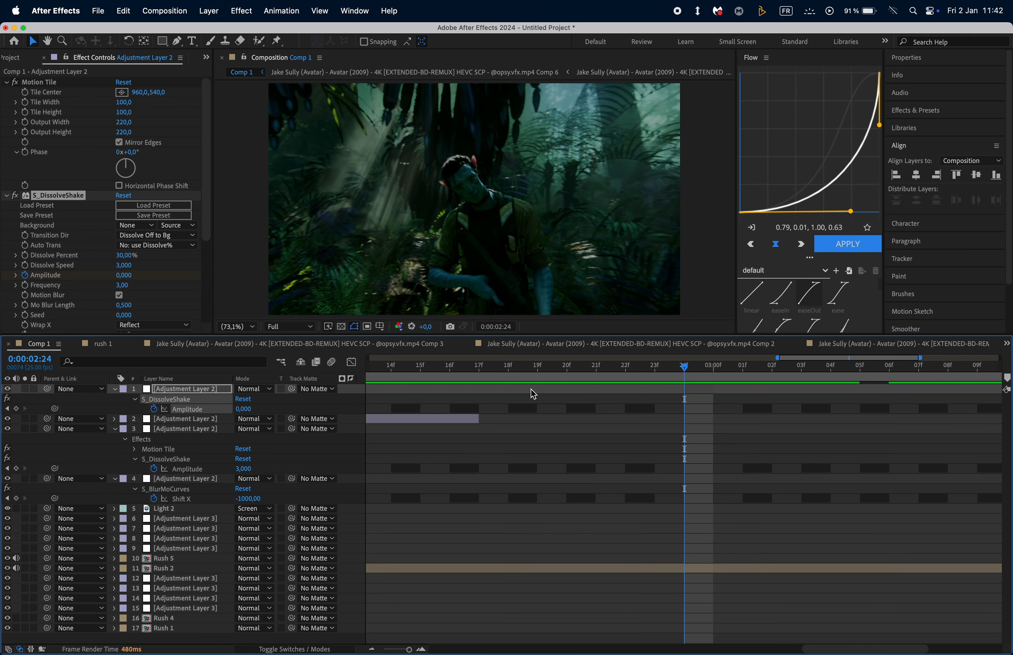
scroll(527, 428, "down", 2)
scroll(527, 428, "left", 4)
left_click(385, 371)
key("space")
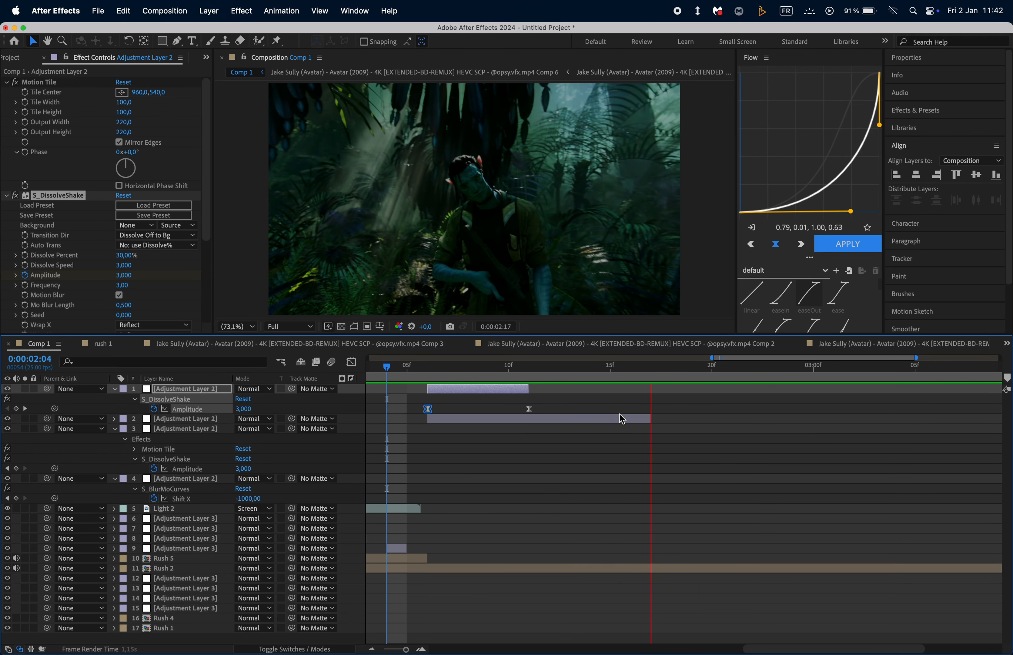
- Extend the first shake layer's end to the second shake's start at 0:00:02:06 and preview from 0:00:01:00
key("space")
scroll(620, 414, "left", 5)
scroll(619, 414, "down", 2)
scroll(621, 419, "down", 2)
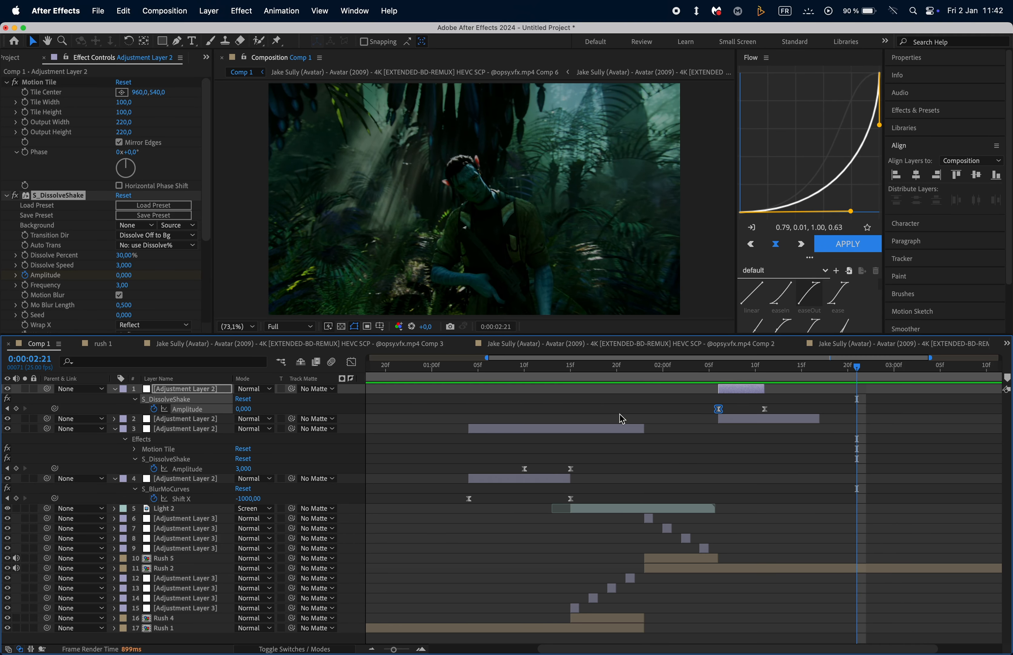
left_click(607, 429)
left_click_drag(642, 430, 718, 430)
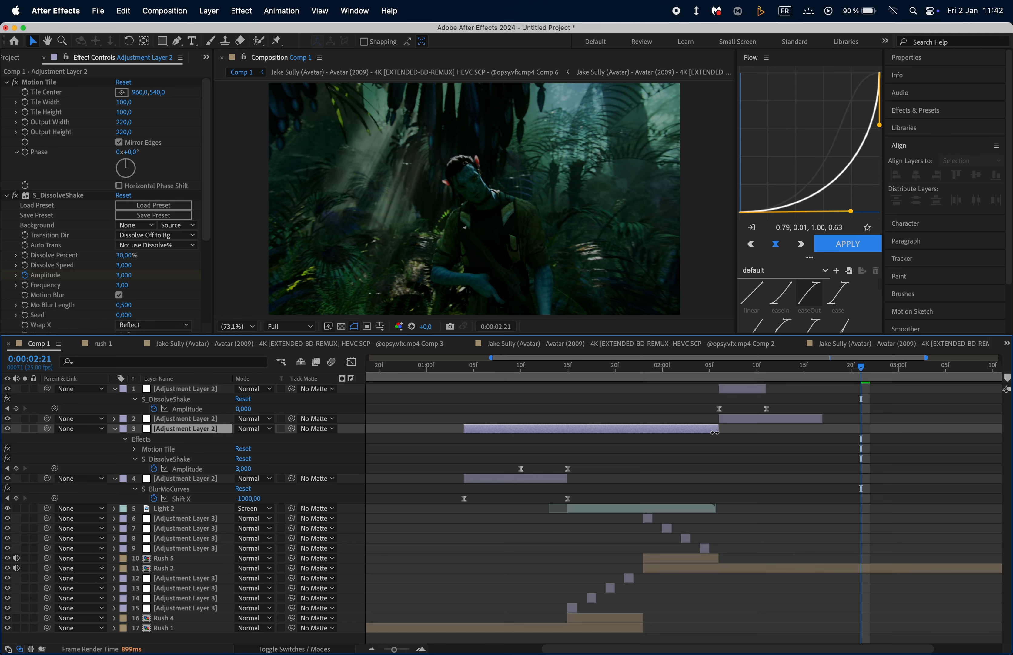
left_click(428, 369)
key("space")
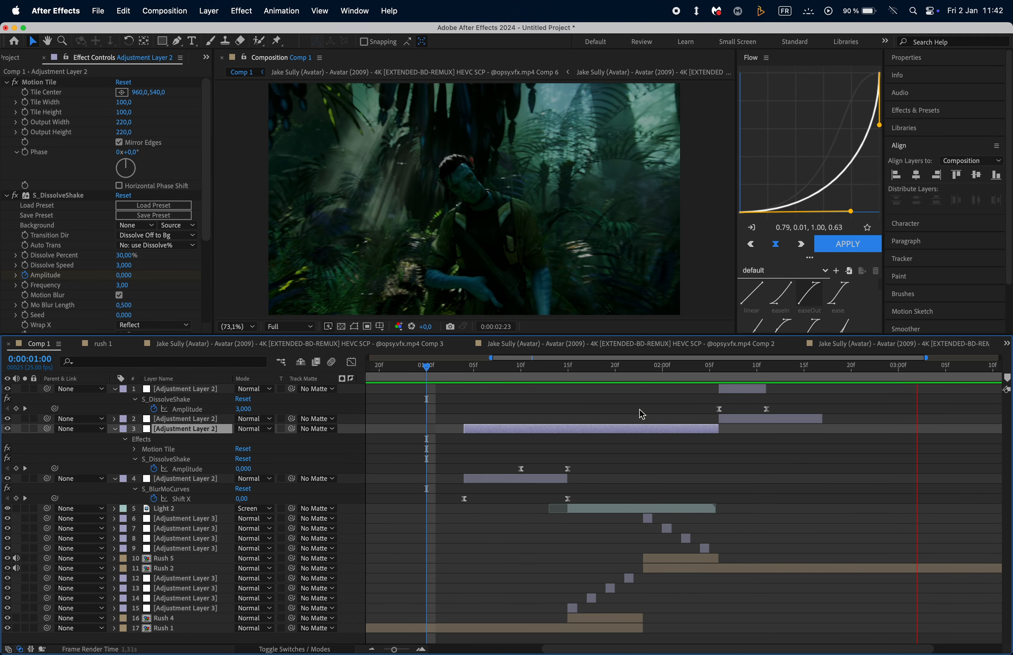
key("space")
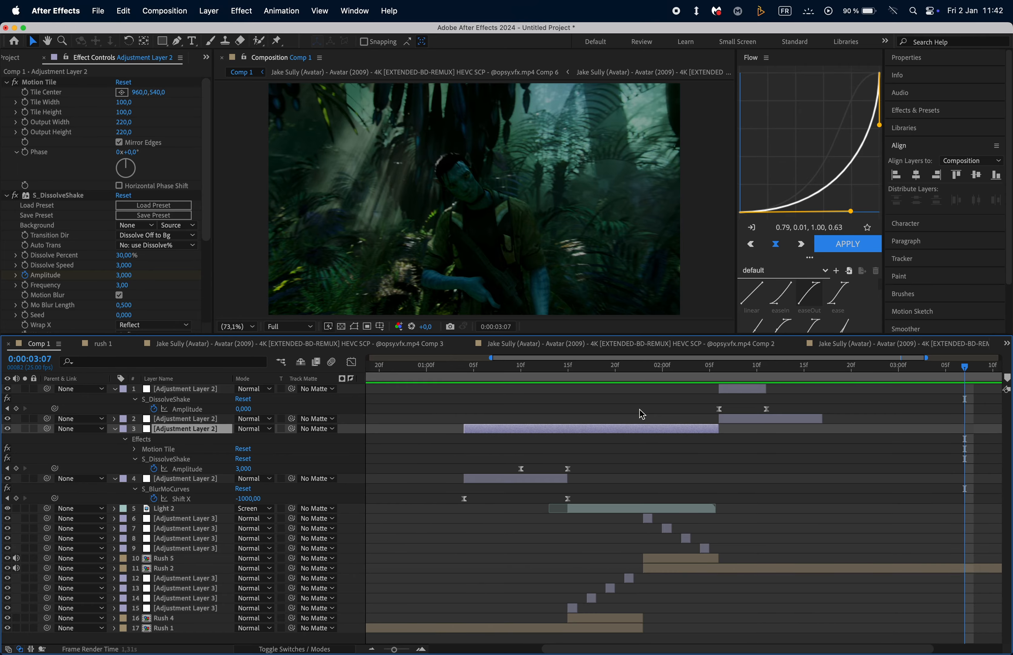
- Split the extended shake layer at 0:00:01:15 and set the S_DissolveShake Amplitude of its second part to 1.5
left_click(630, 366)
key("super+shift+d")
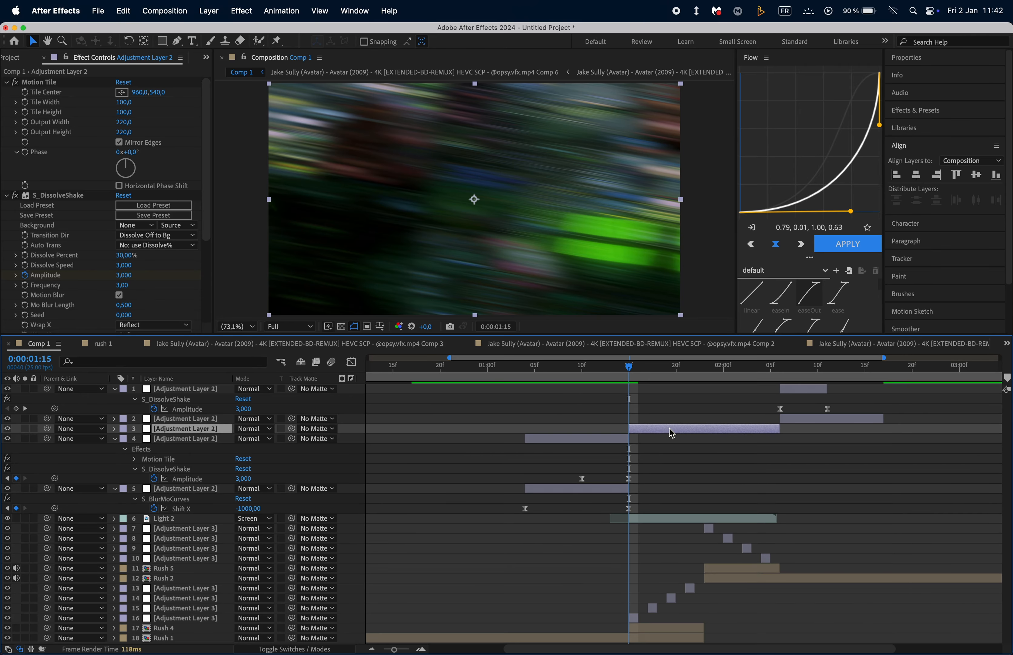
left_click(126, 281)
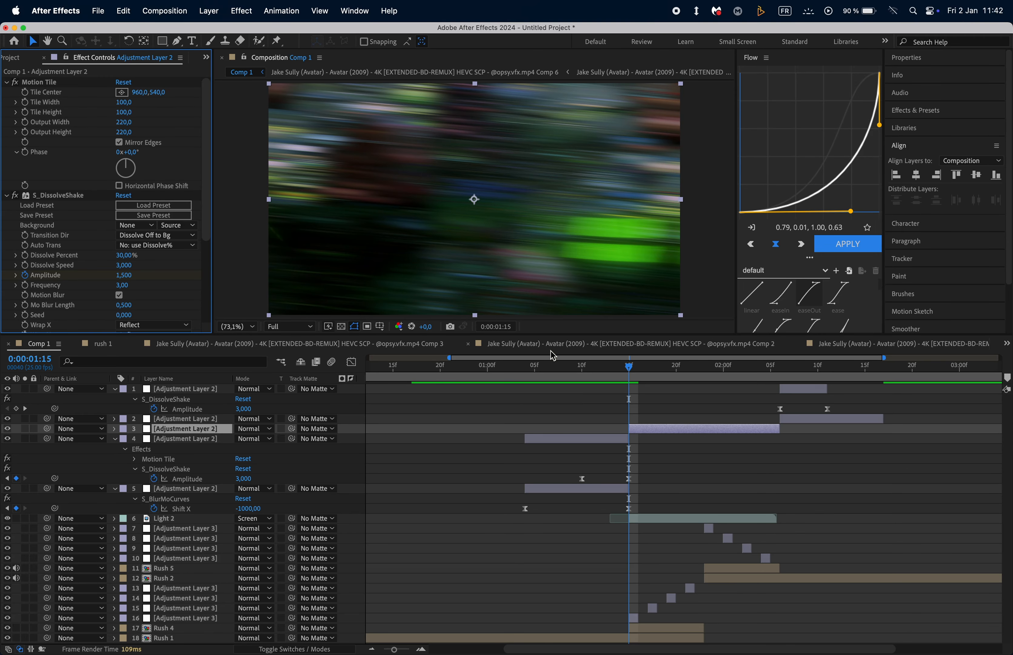
- Play back the full transition from about 0:00:00:16 to check the reduced shake between the two clips
key("space")
key("space")
scroll(649, 424, "left", 5)
left_click(500, 372)
scroll(612, 450, "right", 3)
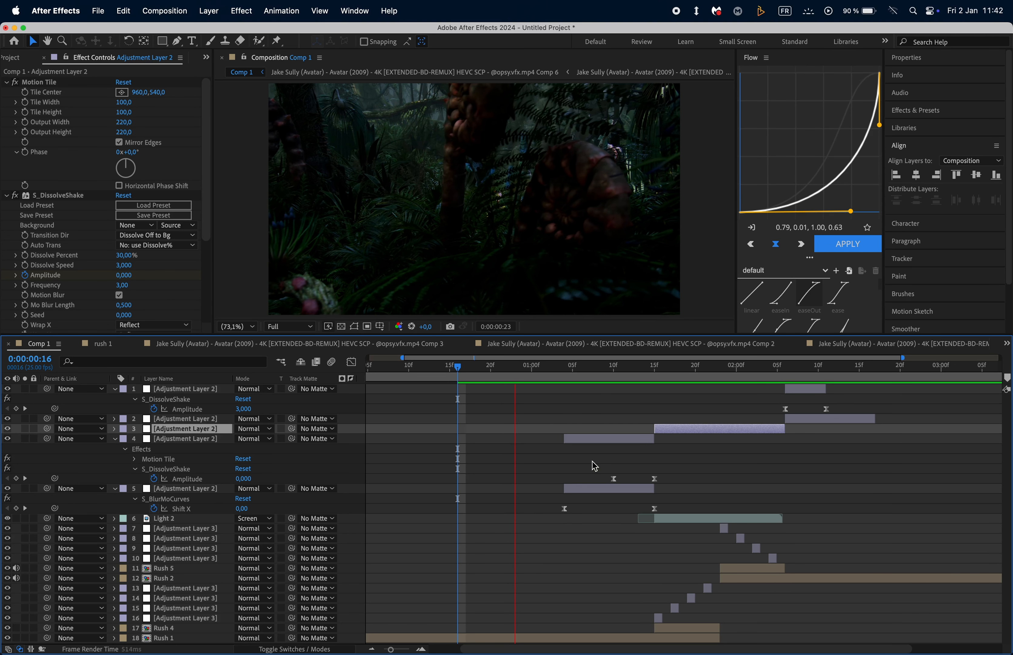
scroll(595, 465, "down", 3)
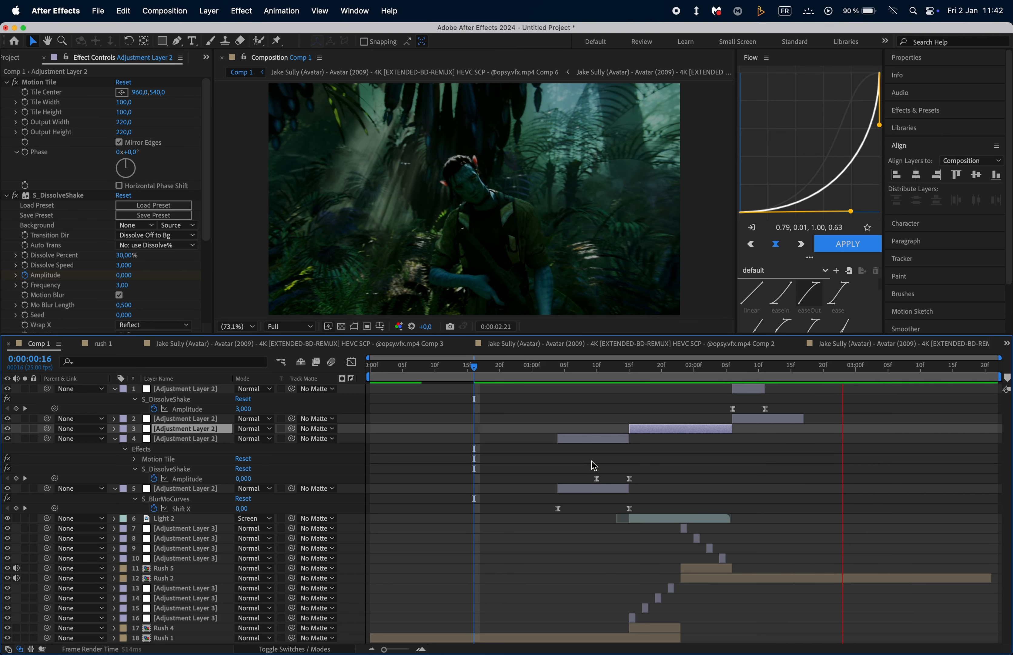
key("space")
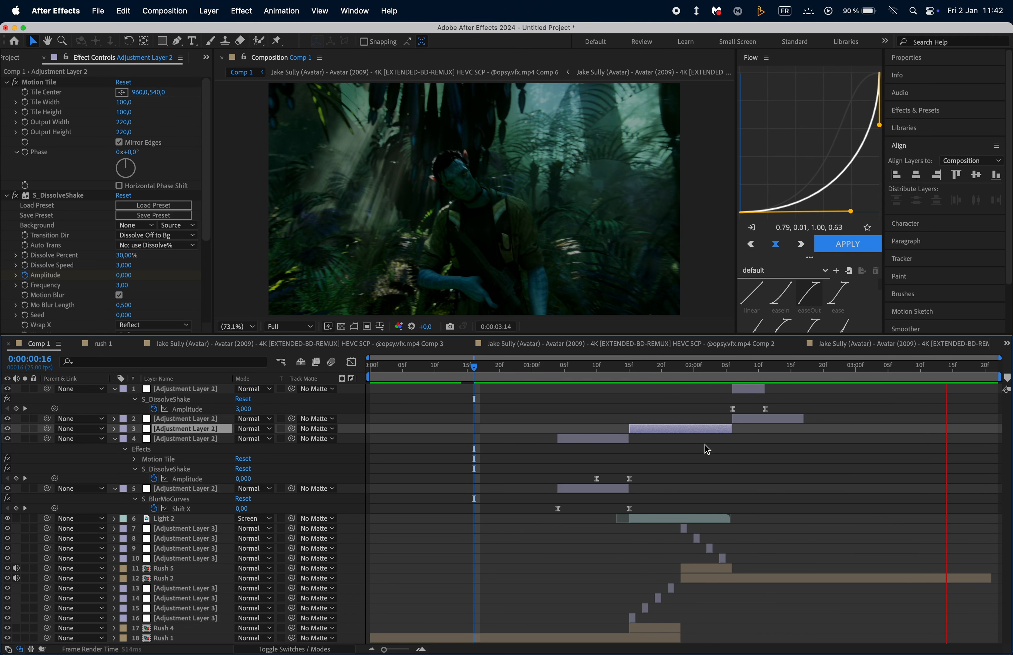
left_click_drag(474, 368, 481, 456)
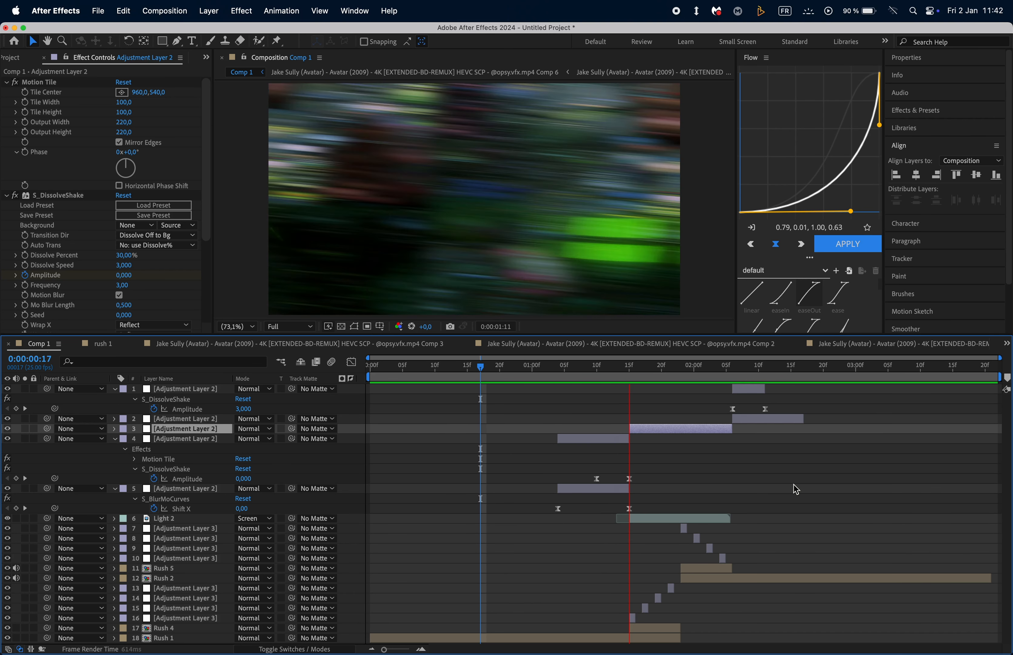